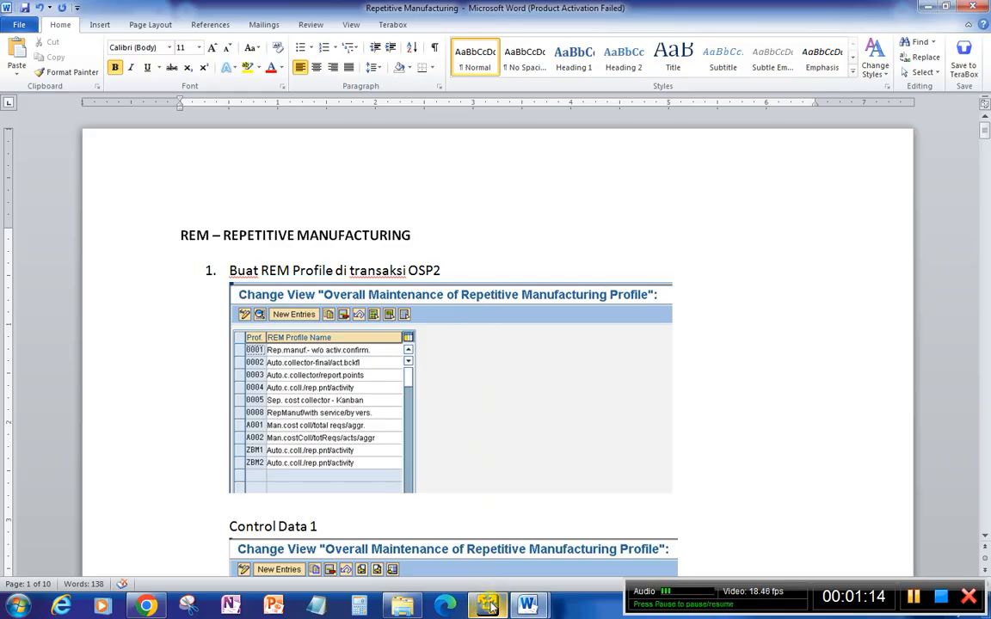
Bring up the Word document "Hai AI_Repetitive Manufacturing" and read its explanation of repetitive manufacturing in SAP PP
{"action": "mouse_move", "coordinate": [490, 606]}
{"action": "mouse_move", "coordinate": [527, 607]}
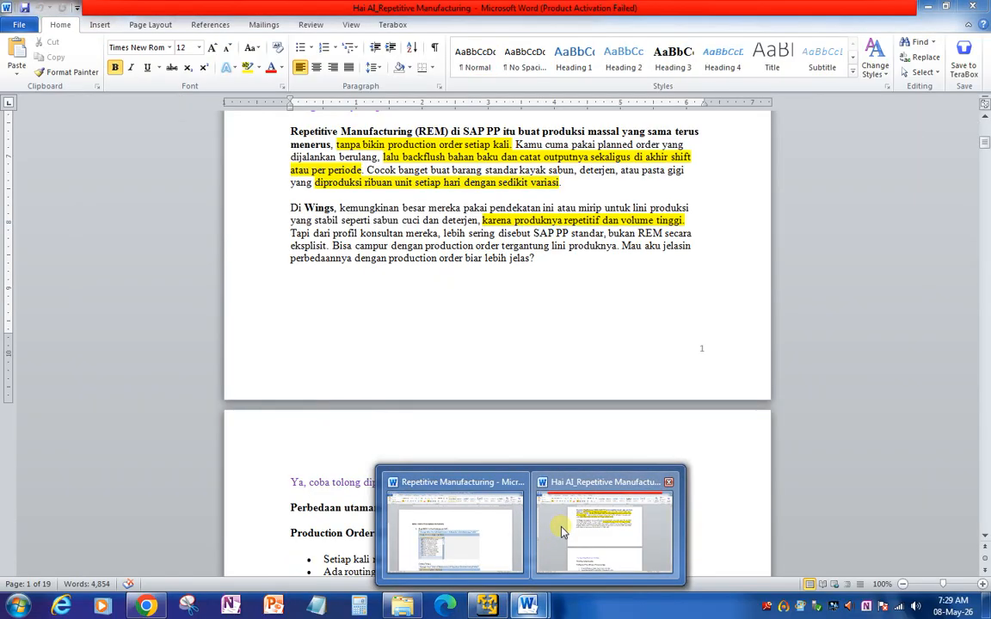
{"action": "left_click", "coordinate": [561, 530]}
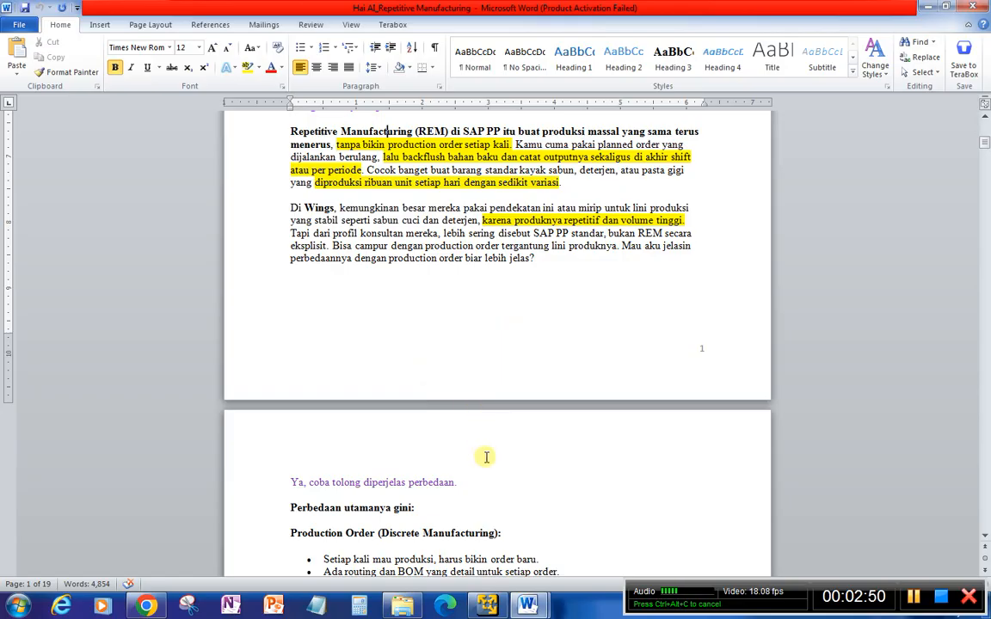
Switch to the IDESECC6 virtual machine and look over its sapmmc console, SAP Logon and SAP Easy Access windows
{"action": "mouse_move", "coordinate": [488, 606]}
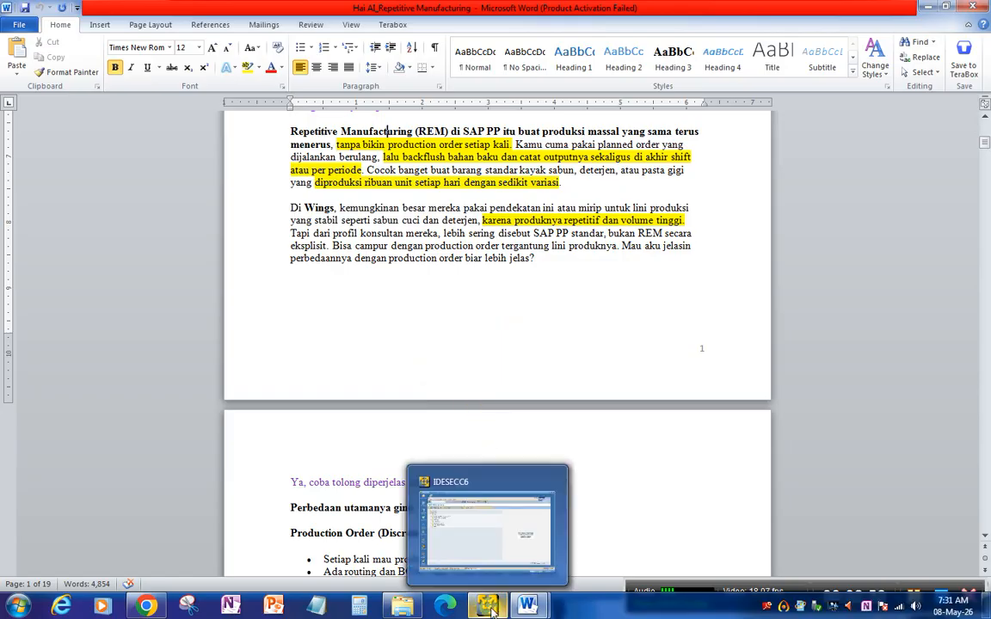
{"action": "left_click", "coordinate": [480, 516]}
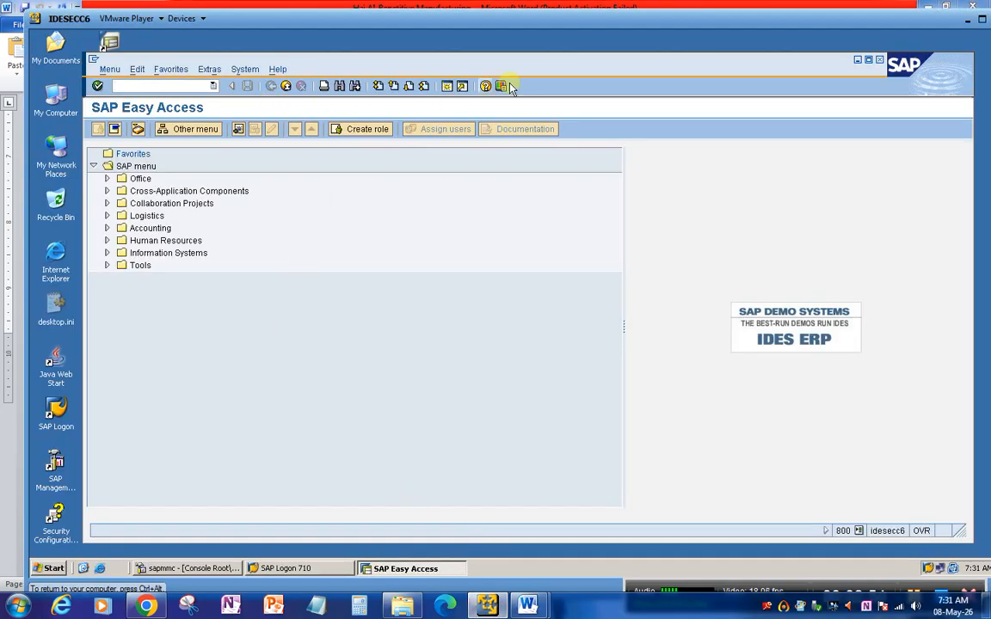
{"action": "left_click_drag", "start_coordinate": [542, 65], "coordinate": [529, 65]}
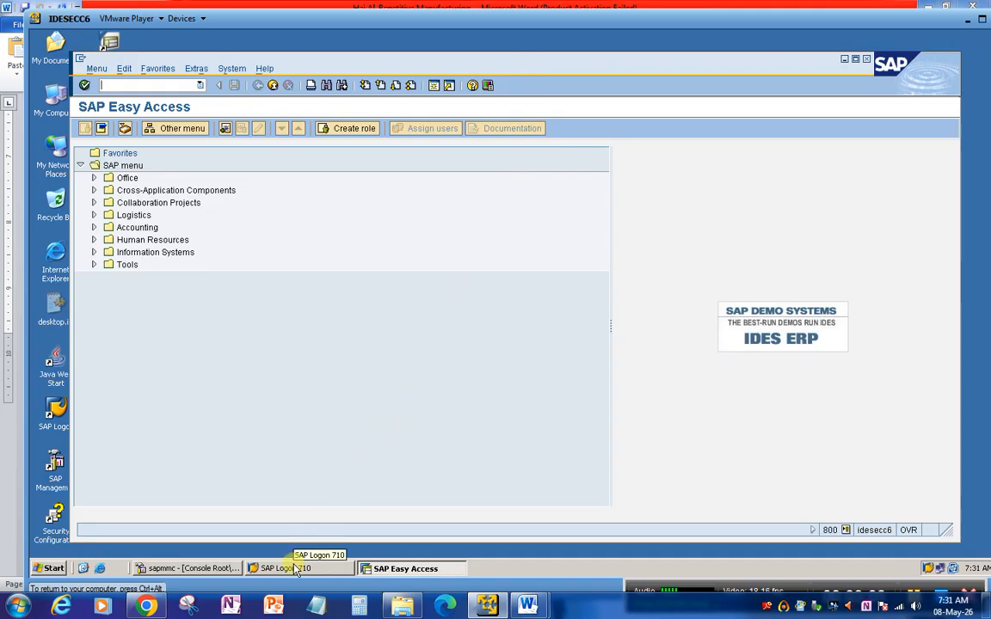
{"action": "left_click", "coordinate": [211, 571]}
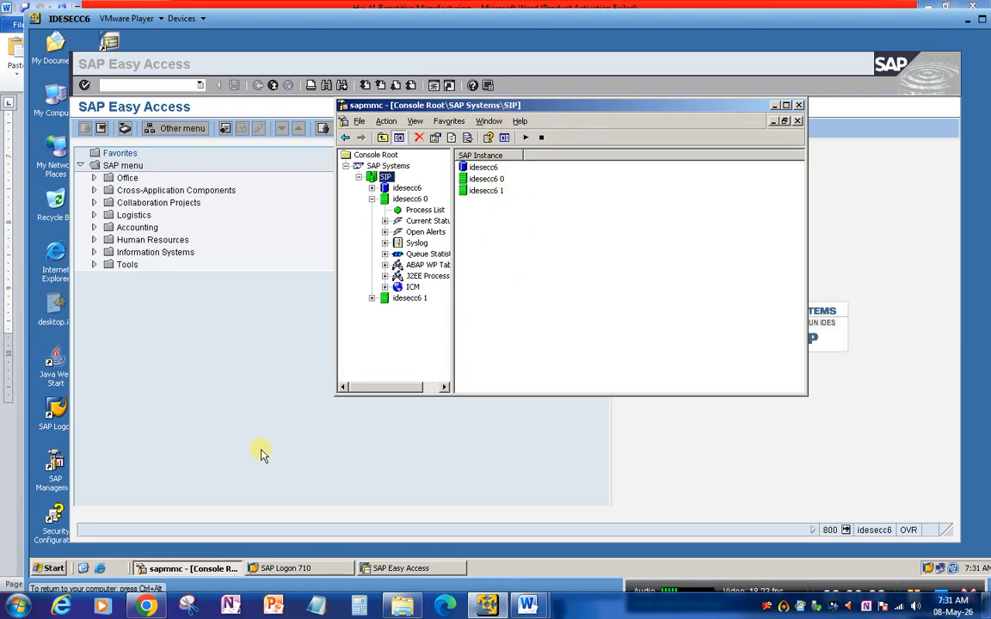
{"action": "left_click", "coordinate": [289, 569]}
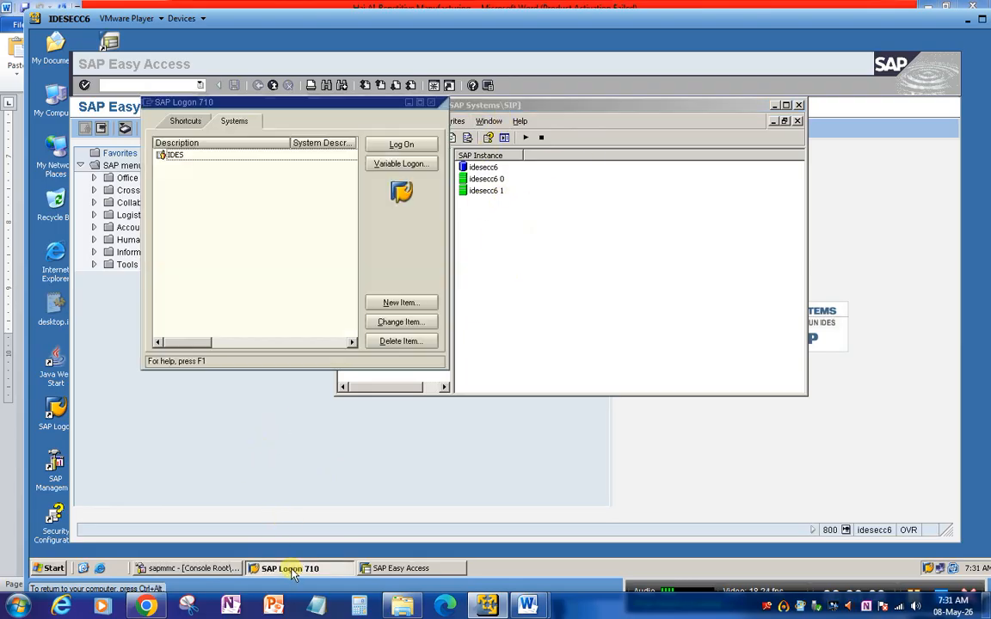
{"action": "left_click", "coordinate": [244, 430]}
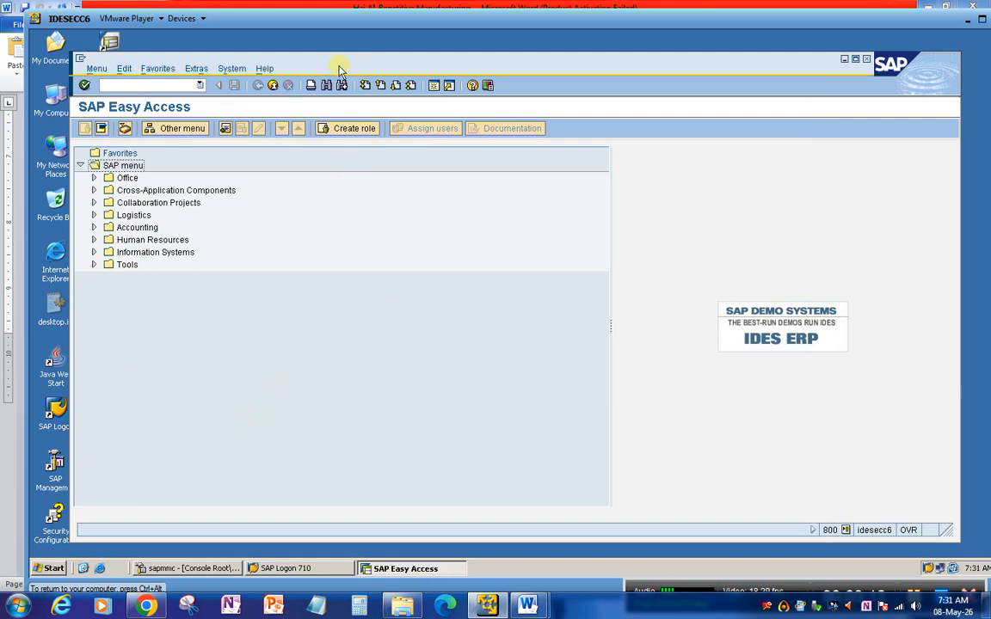
{"action": "left_click_drag", "start_coordinate": [355, 67], "coordinate": [354, 61]}
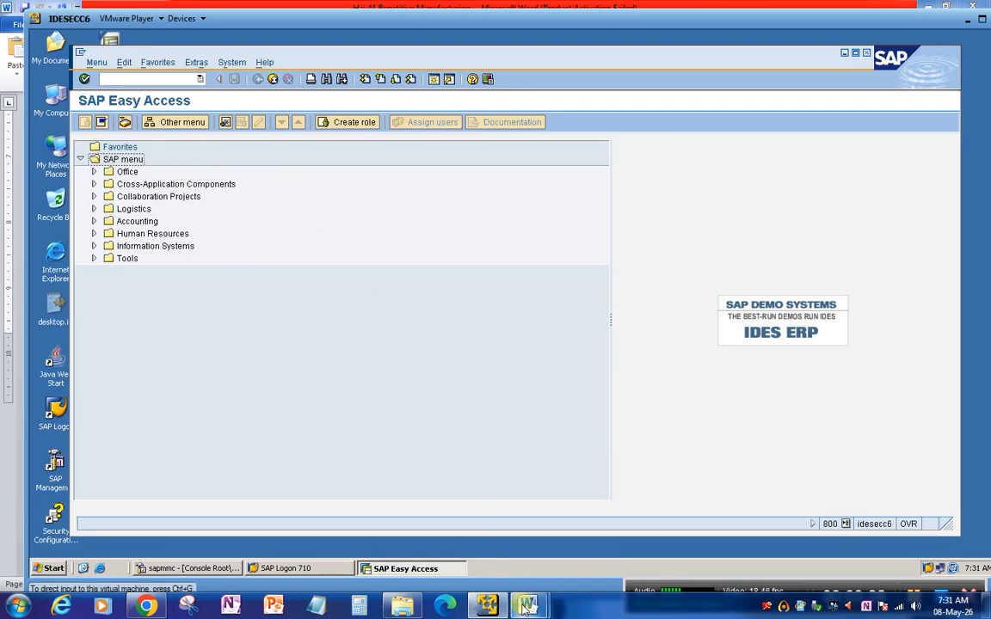
Switch to the "Repetitive Manufacturing" Word guide and review step 1 about creating the REM profile in transaction OSP2
{"action": "mouse_move", "coordinate": [526, 607]}
{"action": "left_click", "coordinate": [451, 535]}
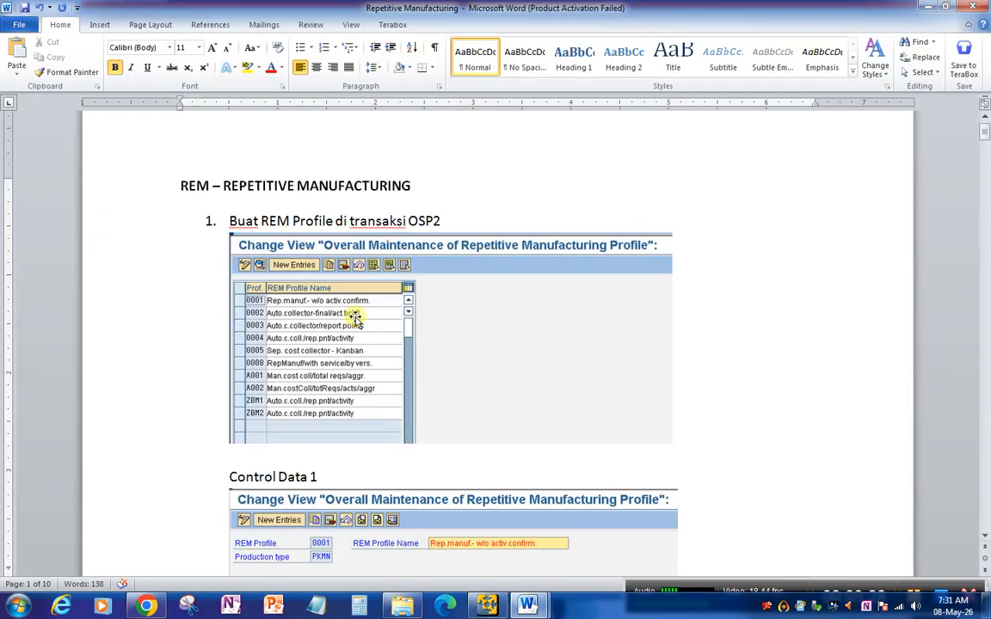
{"action": "scroll", "coordinate": [355, 317], "scroll_direction": "down", "scroll_amount": 1}
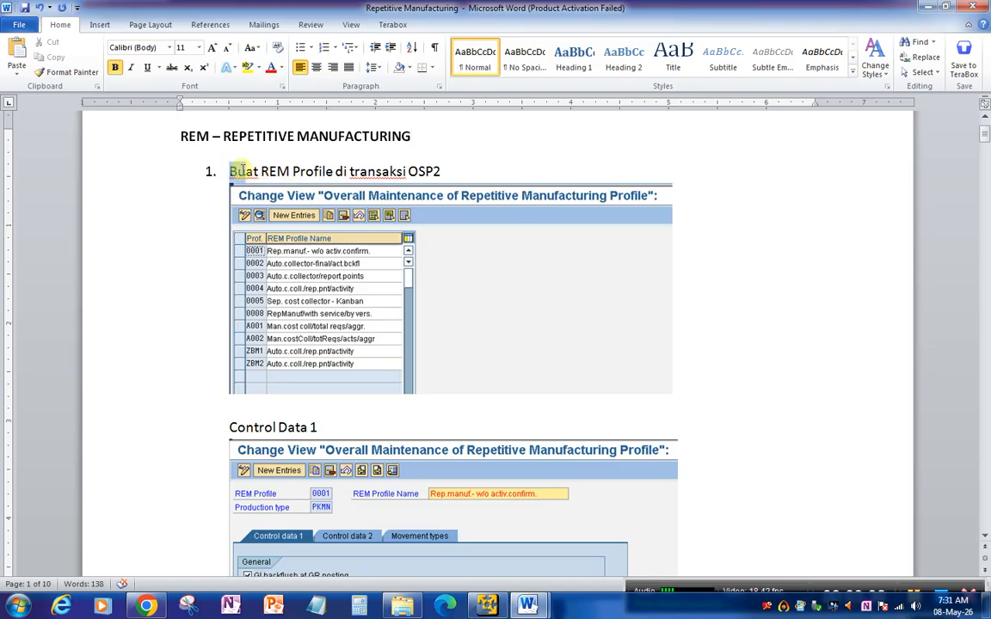
{"action": "left_click_drag", "start_coordinate": [227, 172], "coordinate": [306, 171]}
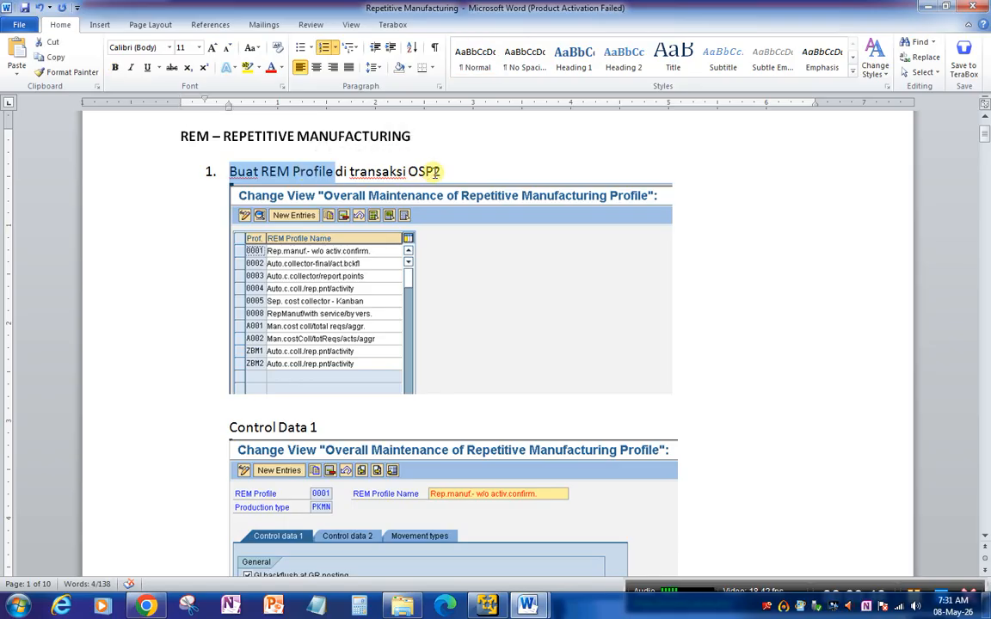
Switch to SAP, run transaction osp2 and open the details of REM profile 0001
{"action": "left_click", "coordinate": [487, 605]}
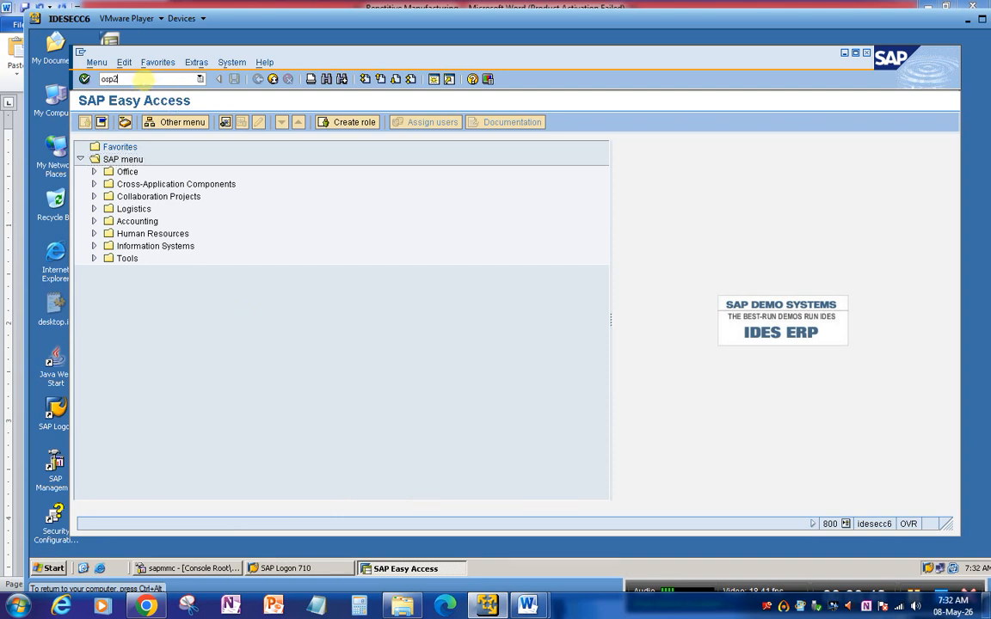
{"action": "left_click", "coordinate": [146, 79]}
{"action": "type", "text": "osp2"}
{"action": "key", "text": "Return"}
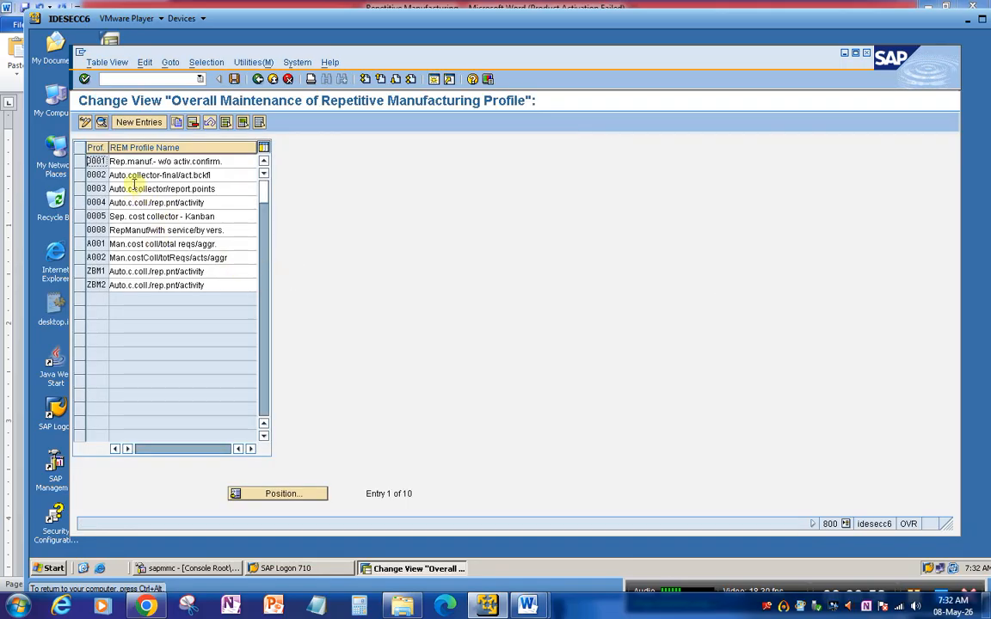
{"action": "left_click_drag", "start_coordinate": [107, 148], "coordinate": [74, 155]}
{"action": "double_click", "coordinate": [79, 161]}
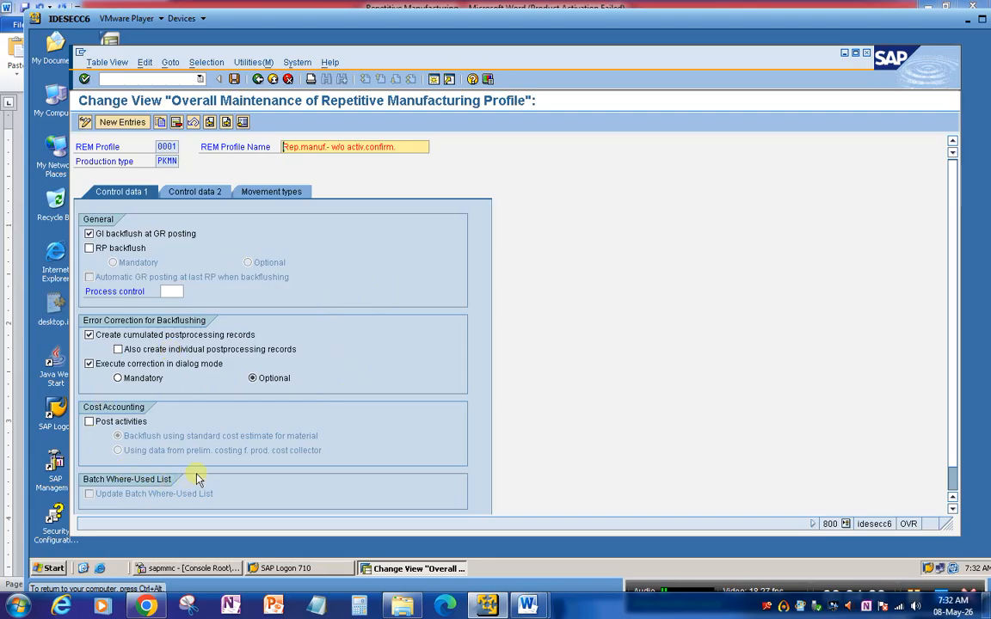
Review the Control data 1, Control data 2 and Movement types settings of REM profile 0001
{"action": "left_click", "coordinate": [189, 193]}
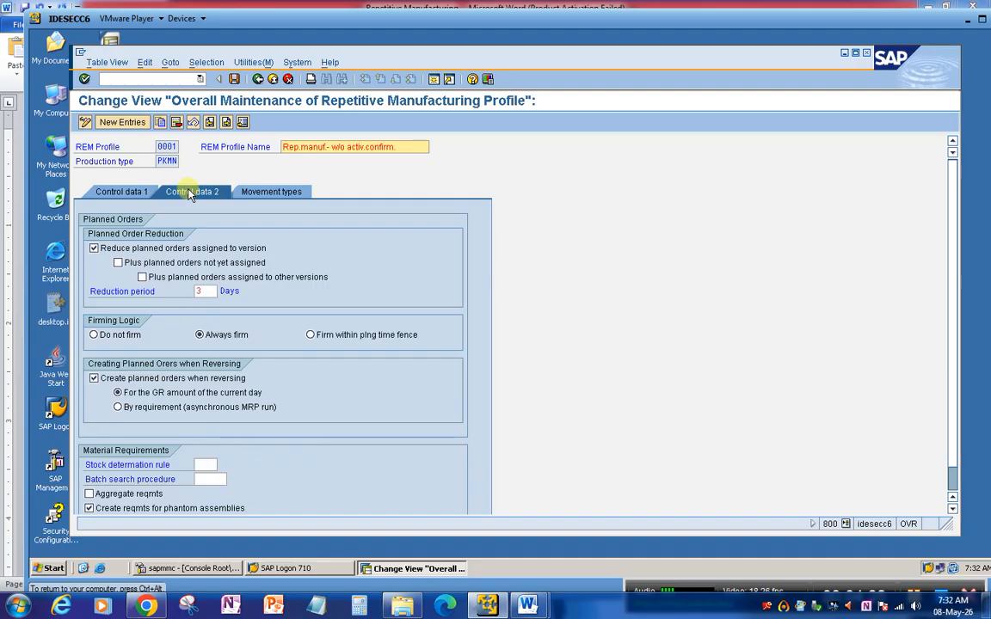
{"action": "left_click", "coordinate": [127, 194]}
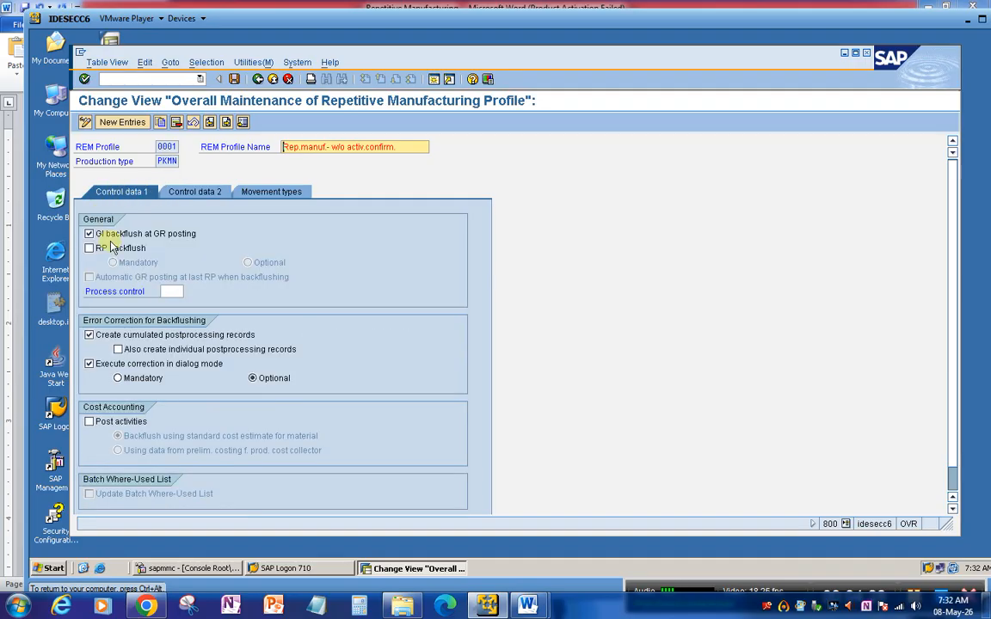
{"action": "left_click", "coordinate": [194, 192]}
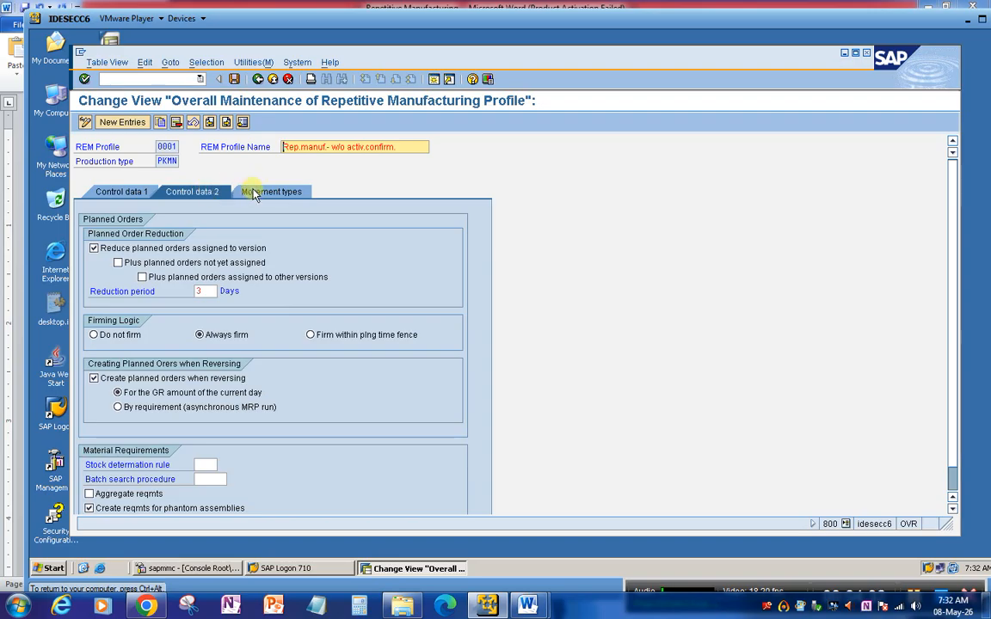
{"action": "left_click", "coordinate": [255, 194]}
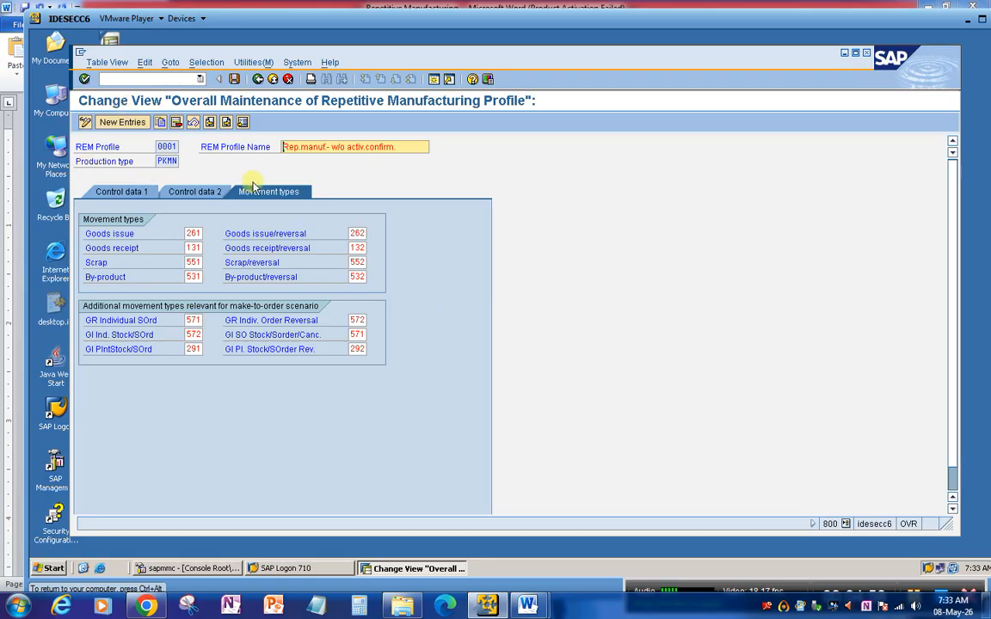
Look up the possible entries for the profile's production type and close the list without choosing another one
{"action": "left_click", "coordinate": [165, 162]}
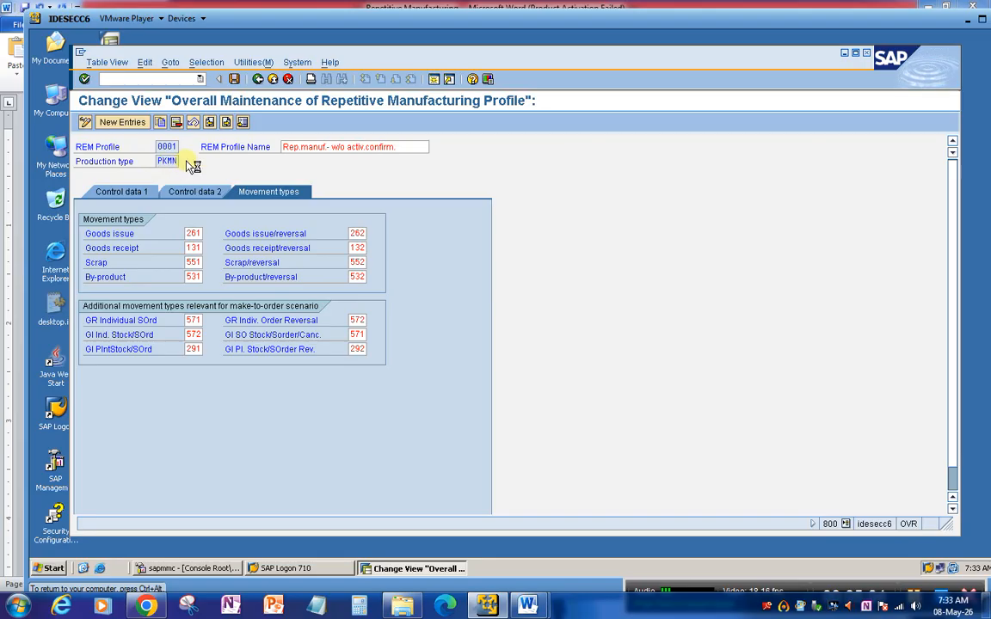
{"action": "left_click", "coordinate": [191, 164]}
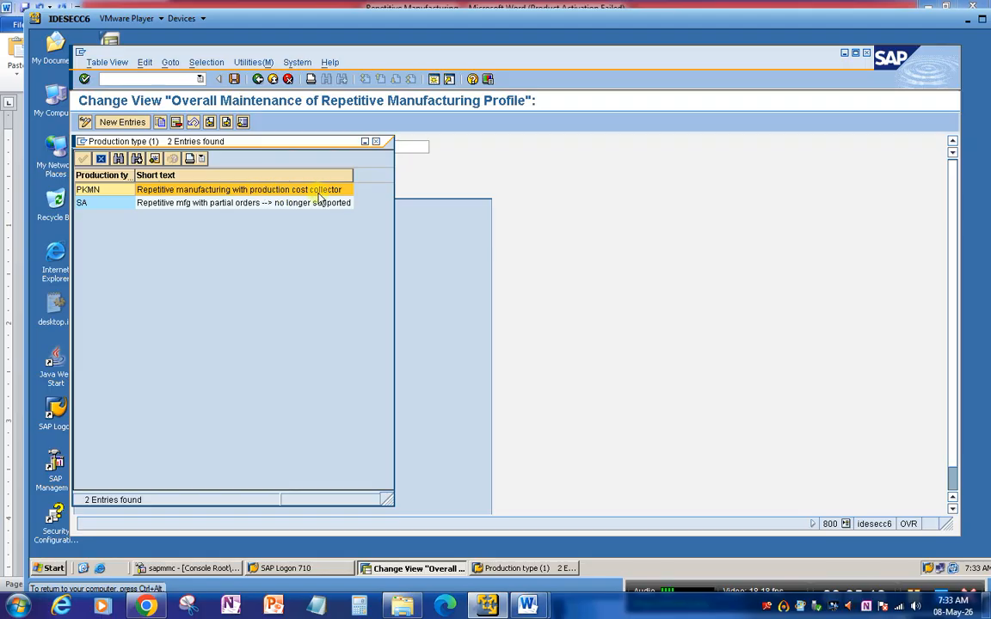
{"action": "left_click", "coordinate": [376, 144]}
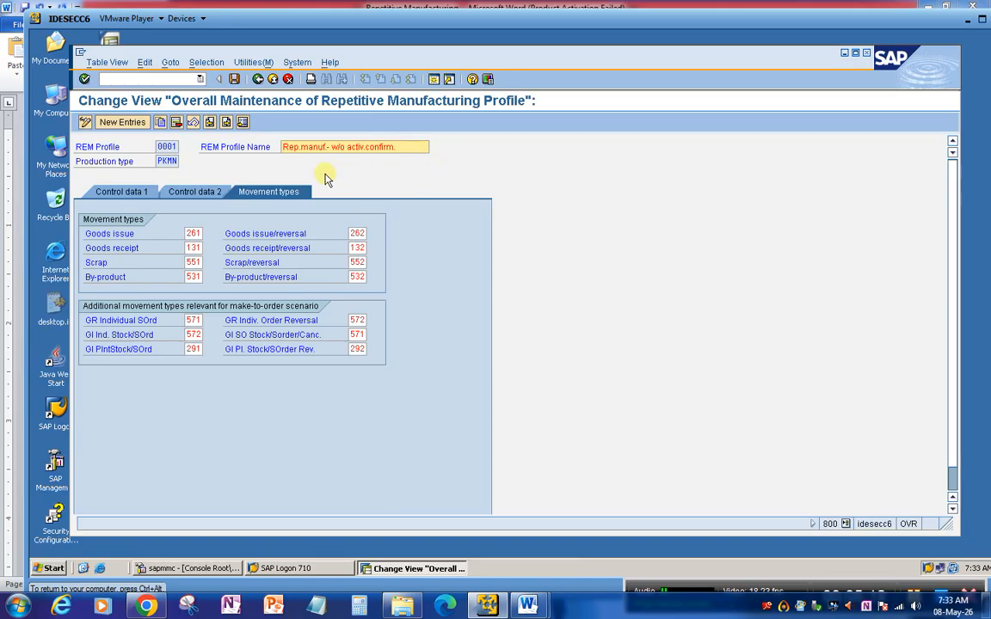
{"action": "left_click", "coordinate": [136, 78]}
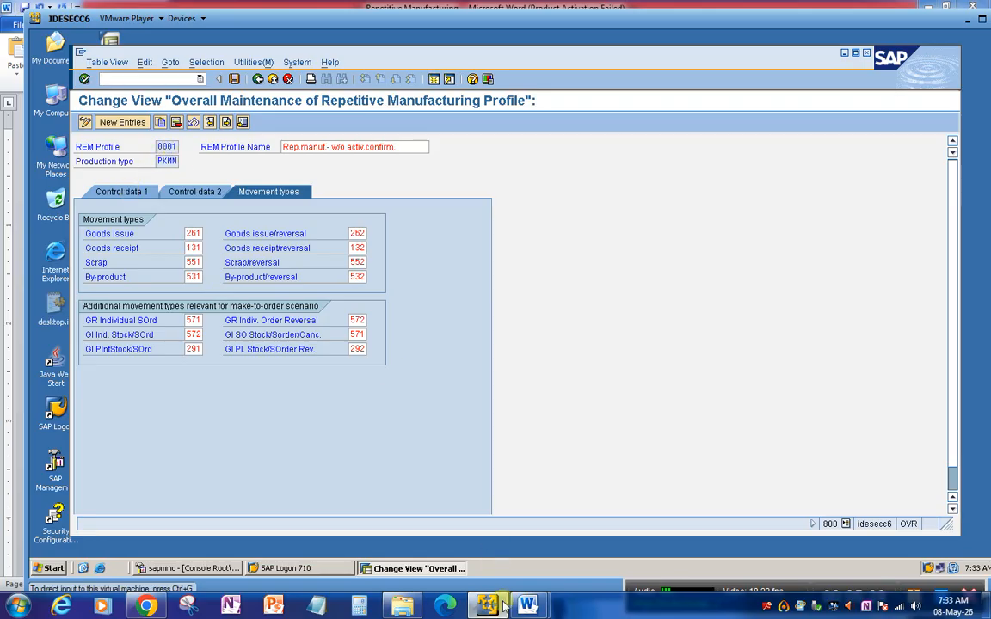
Switch to the "Repetitive Manufacturing" Word guide and read on to step 2, the material master settings in the MRP 4 view
{"action": "mouse_move", "coordinate": [492, 607]}
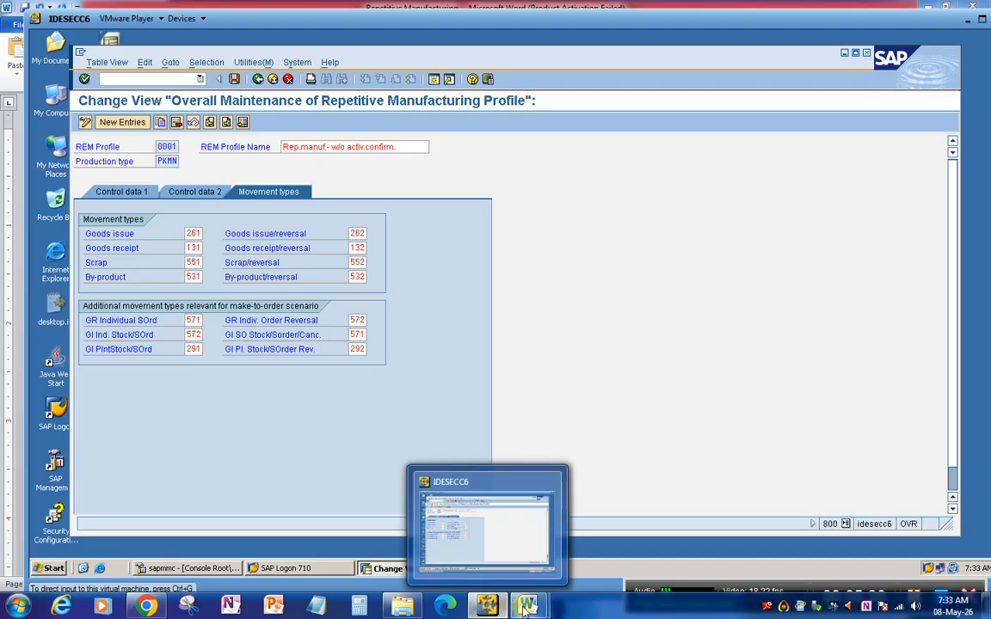
{"action": "left_click", "coordinate": [449, 529]}
{"action": "scroll", "coordinate": [406, 407], "scroll_direction": "down", "scroll_amount": 10}
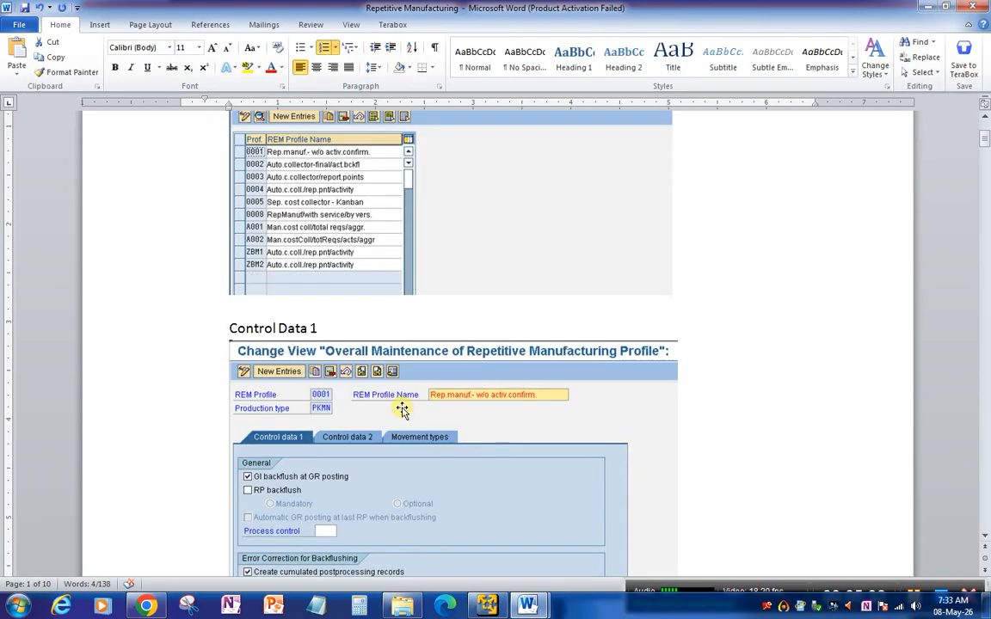
{"action": "scroll", "coordinate": [331, 409], "scroll_direction": "down", "scroll_amount": 15}
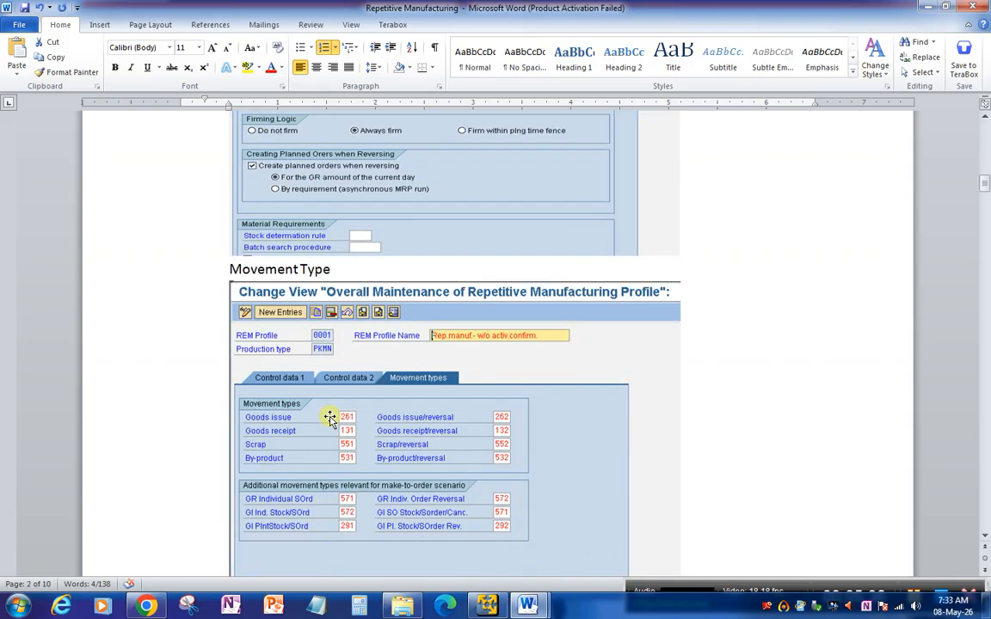
{"action": "scroll", "coordinate": [330, 418], "scroll_direction": "down", "scroll_amount": 5}
{"action": "scroll", "coordinate": [330, 416], "scroll_direction": "down", "scroll_amount": 4}
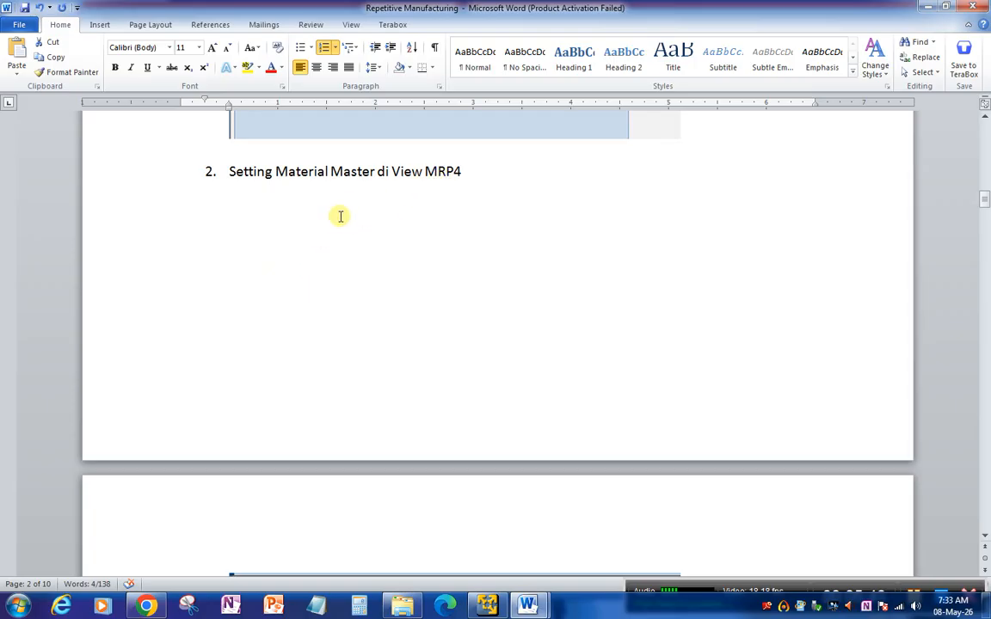
{"action": "scroll", "coordinate": [338, 217], "scroll_direction": "down", "scroll_amount": 4}
{"action": "scroll", "coordinate": [354, 367], "scroll_direction": "down", "scroll_amount": 3}
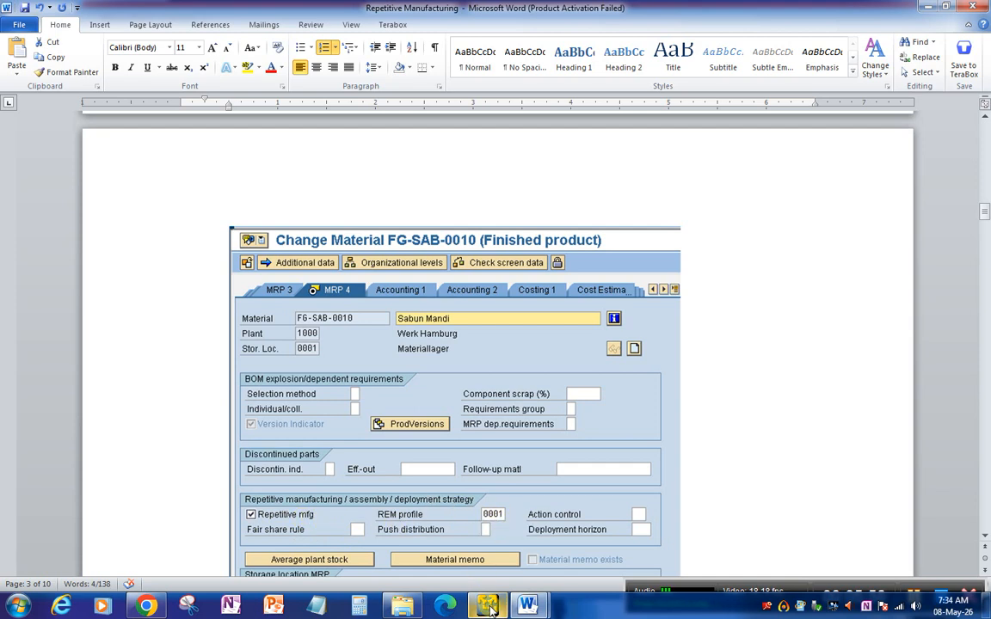
Switch to SAP and open the initial screen of the Change Material transaction
{"action": "left_click", "coordinate": [443, 538]}
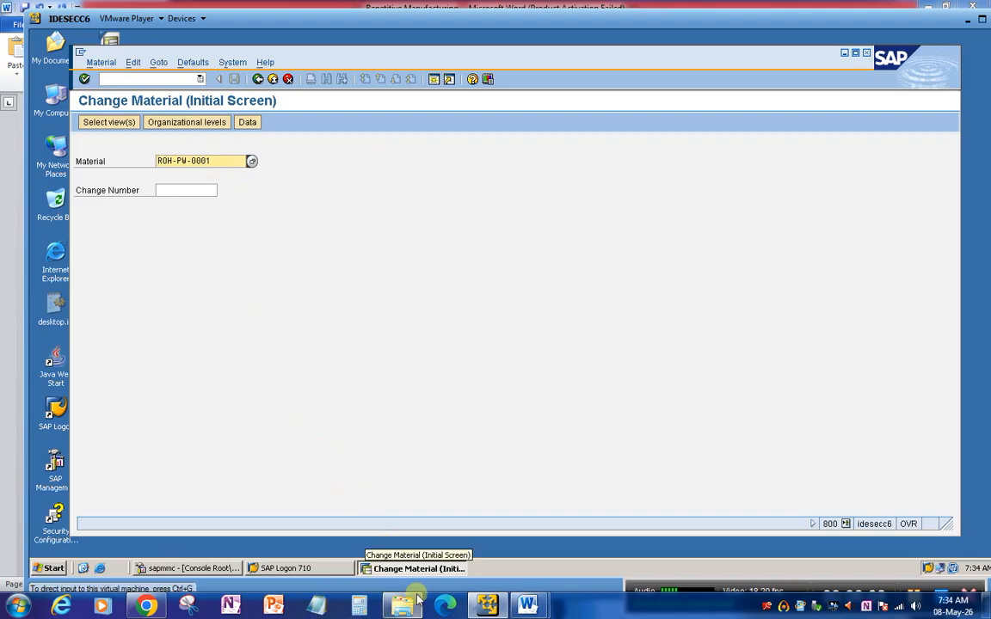
Copy the material code FG-SAB-0020 from the BOM list at the end of the Word guide and return to SAP's Change Material screen
{"action": "mouse_move", "coordinate": [531, 606]}
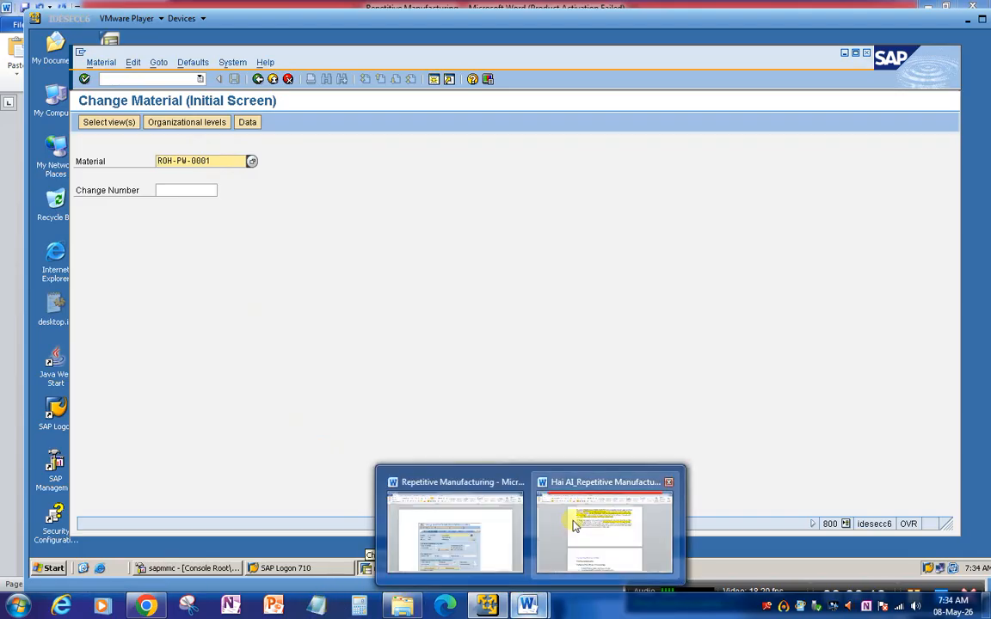
{"action": "left_click", "coordinate": [462, 527]}
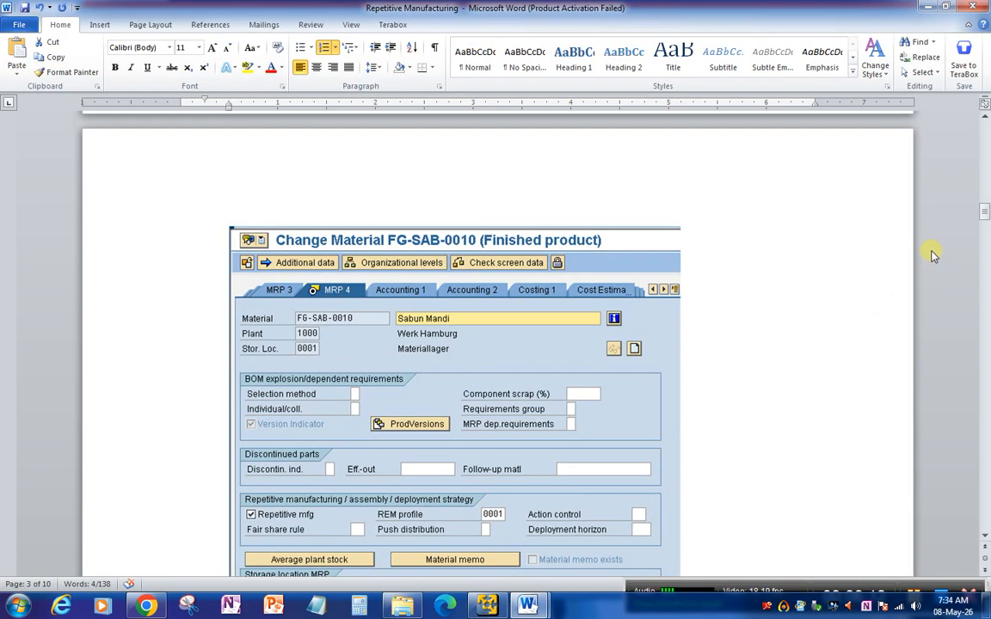
{"action": "left_click_drag", "start_coordinate": [985, 210], "coordinate": [986, 531]}
{"action": "scroll", "coordinate": [529, 360], "scroll_direction": "up", "scroll_amount": 7}
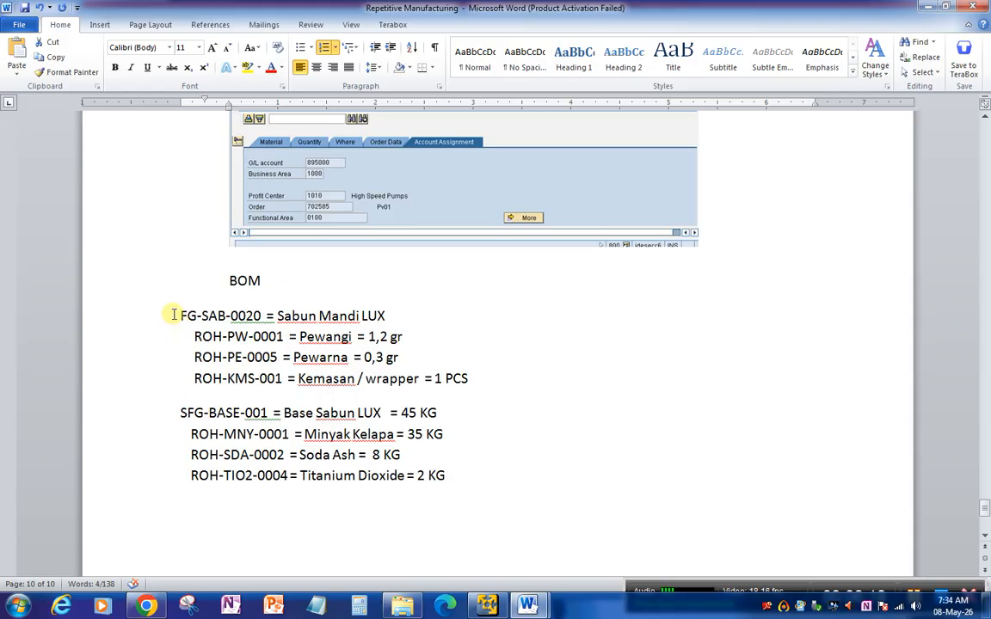
{"action": "left_click_drag", "start_coordinate": [179, 315], "coordinate": [393, 318]}
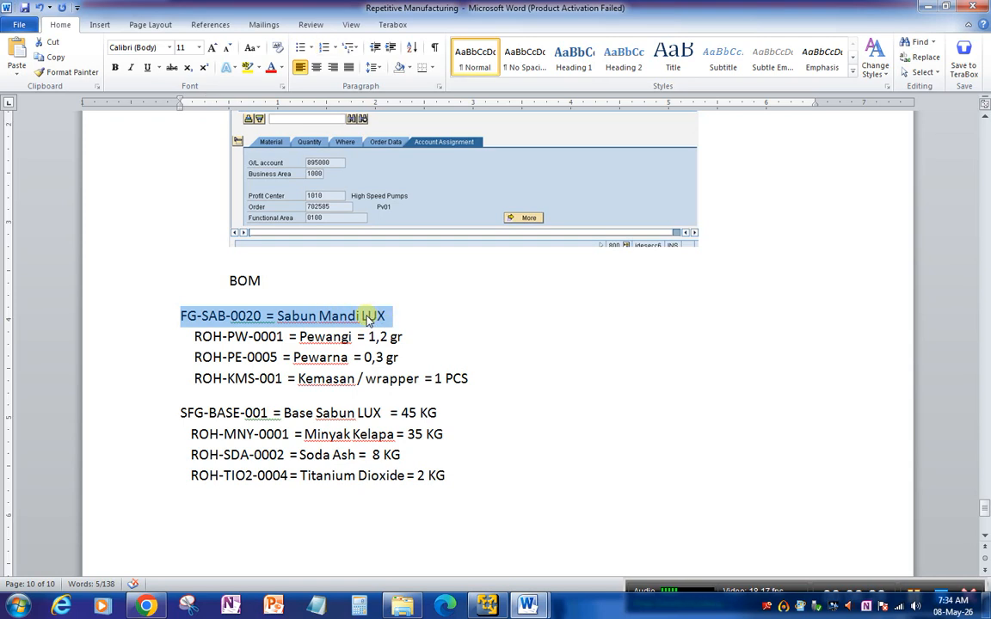
{"action": "left_click", "coordinate": [255, 318]}
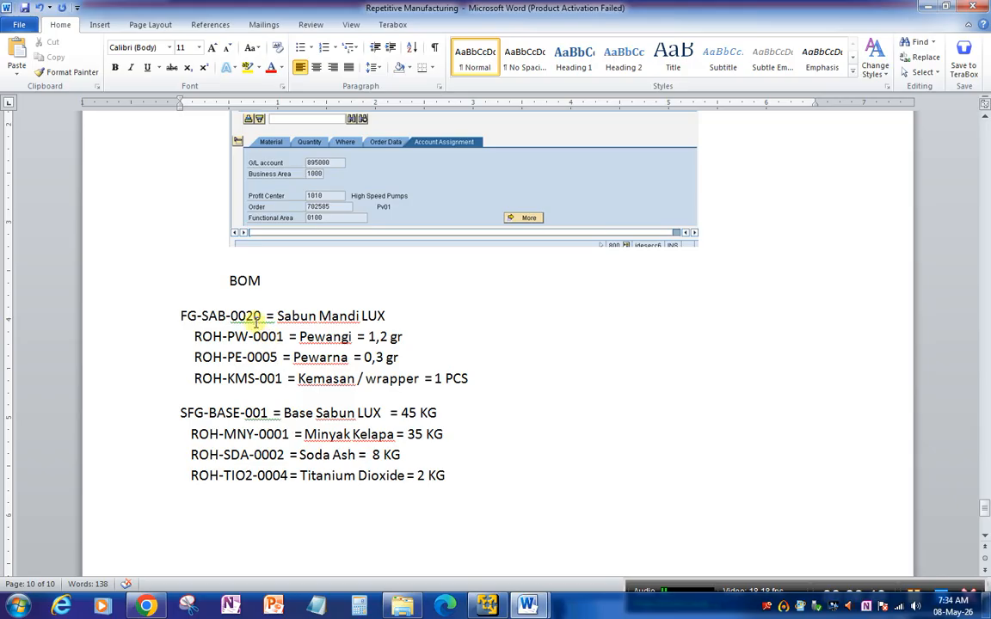
{"action": "left_click_drag", "start_coordinate": [262, 316], "coordinate": [189, 320]}
{"action": "key", "text": "ctrl+c"}
{"action": "left_click", "coordinate": [489, 606]}
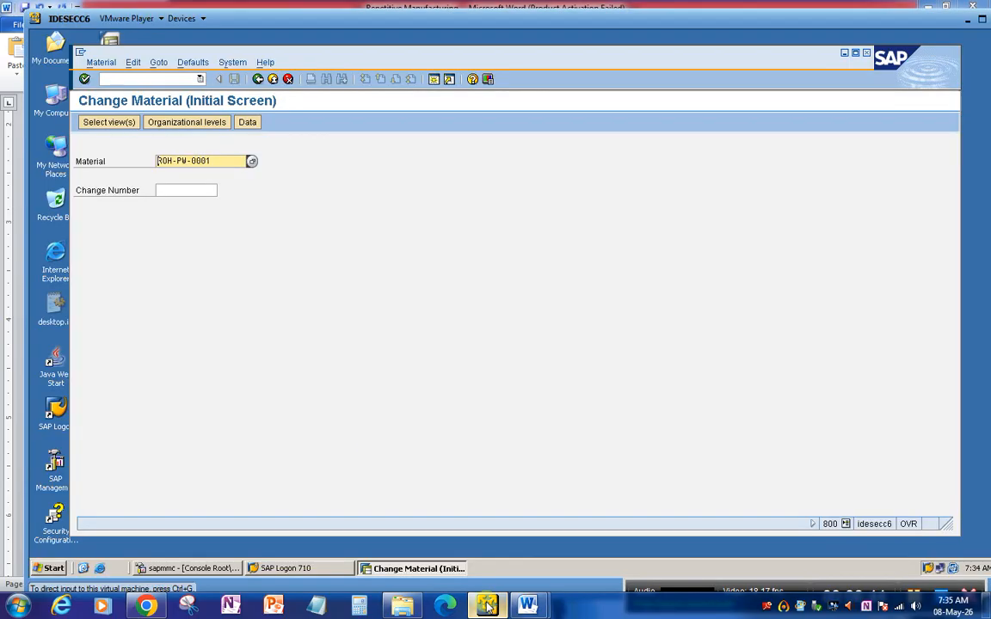
Enter material FG-SAB-0020 on the Change Material initial screen and select its MRP 4 view
{"action": "key", "text": "ctrl+a"}
{"action": "key", "text": "Delete"}
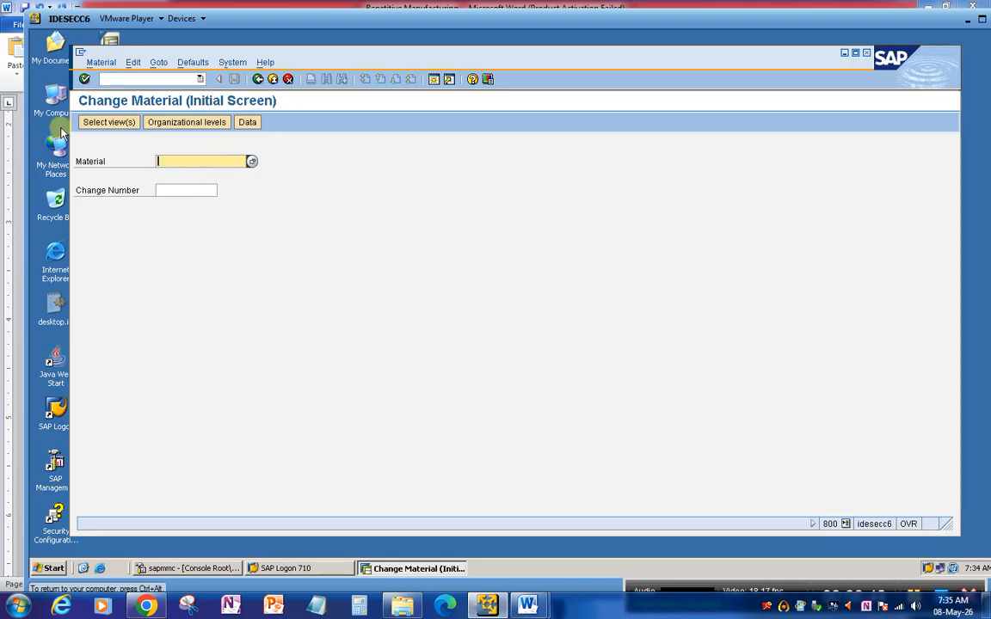
{"action": "key", "text": "ctrl+v"}
{"action": "key", "text": "Return"}
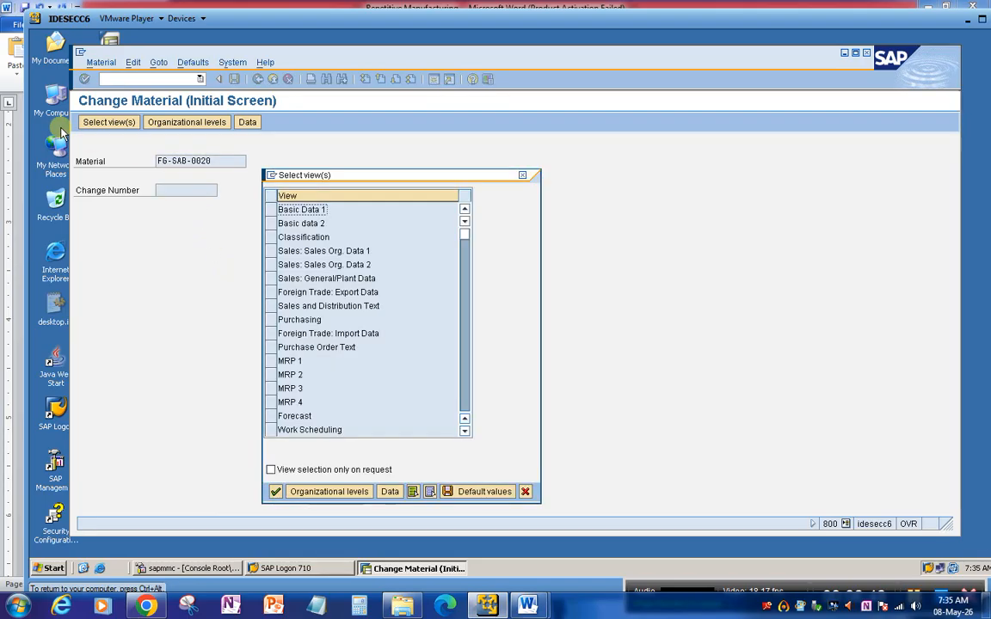
{"action": "left_click", "coordinate": [274, 402]}
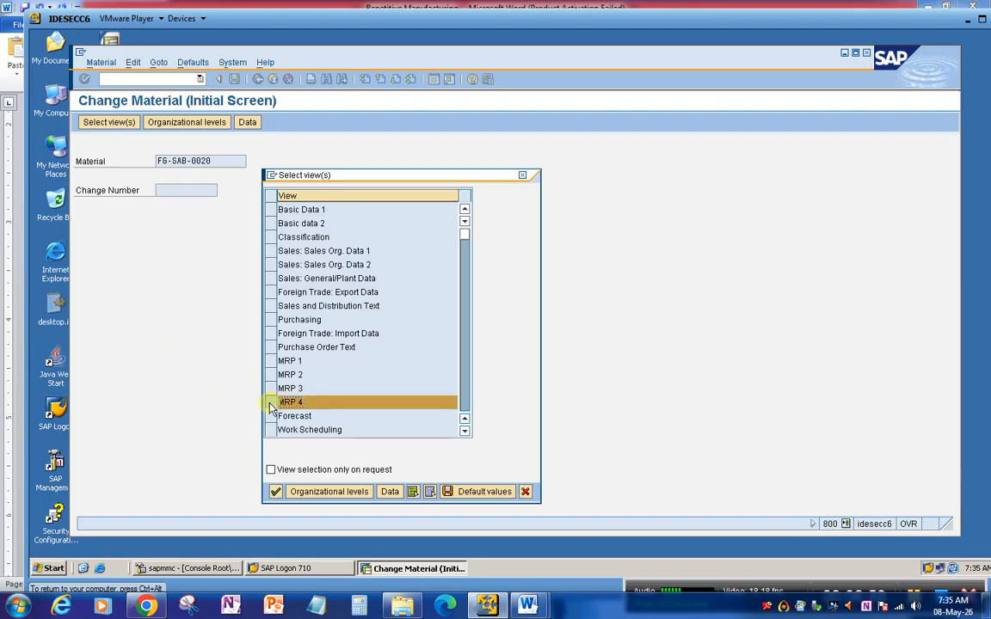
{"action": "left_click", "coordinate": [276, 490]}
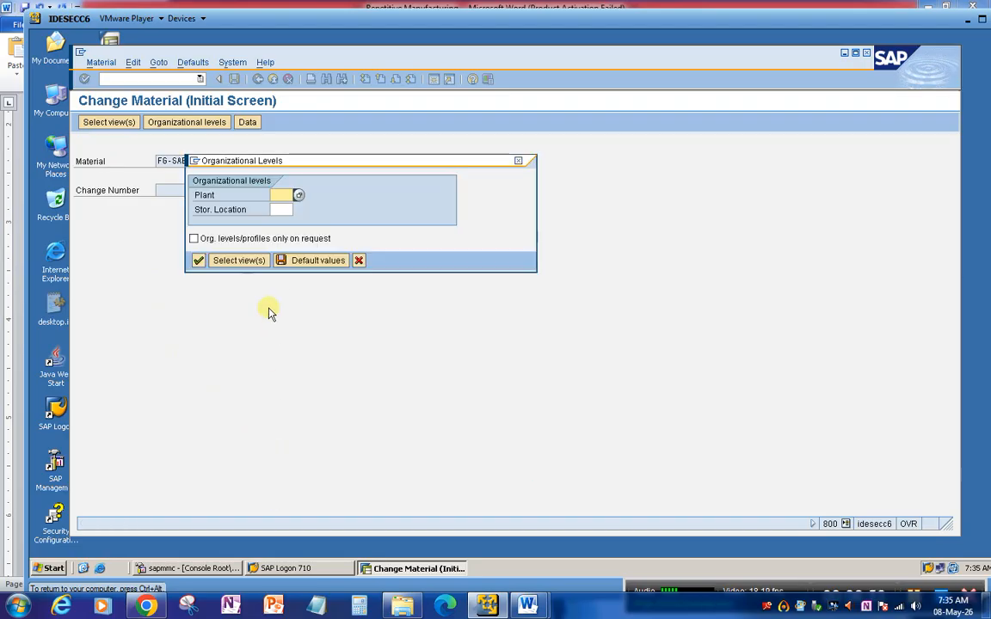
Set the organizational levels to plant 1000 and storage location 0001 and open the MRP 4 view
{"action": "left_click", "coordinate": [275, 196]}
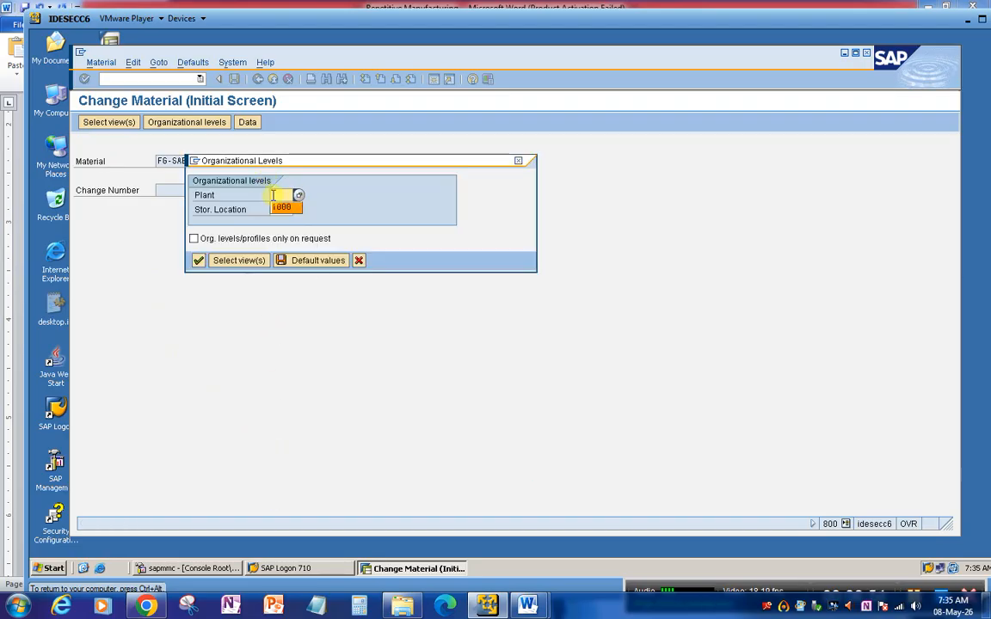
{"action": "left_click", "coordinate": [280, 210]}
{"action": "left_click", "coordinate": [284, 210]}
{"action": "left_click", "coordinate": [283, 224]}
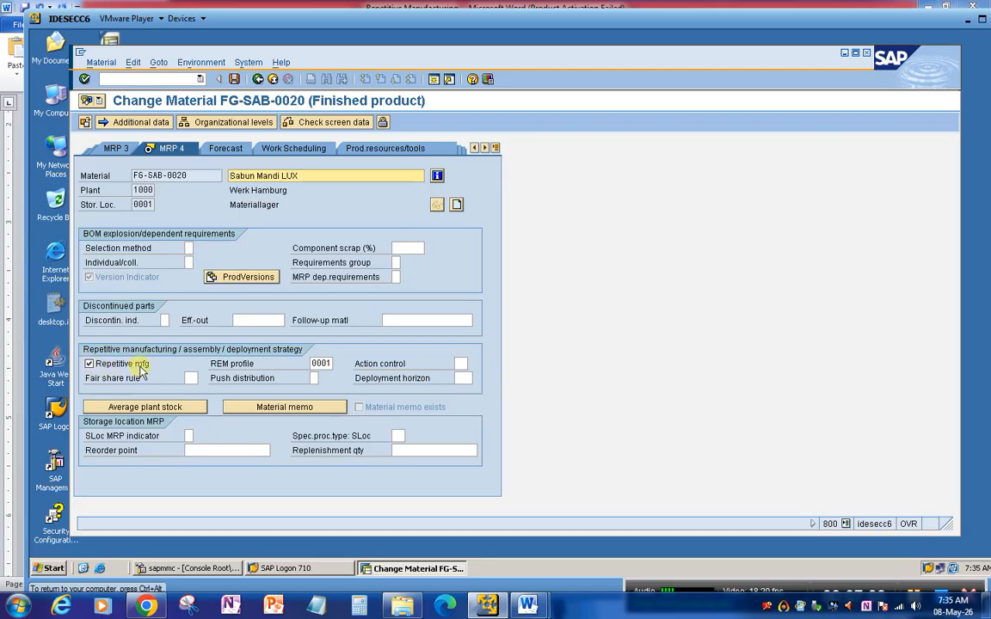
Look up the available REM profiles for the material and close the list without choosing another one
{"action": "left_click", "coordinate": [322, 364]}
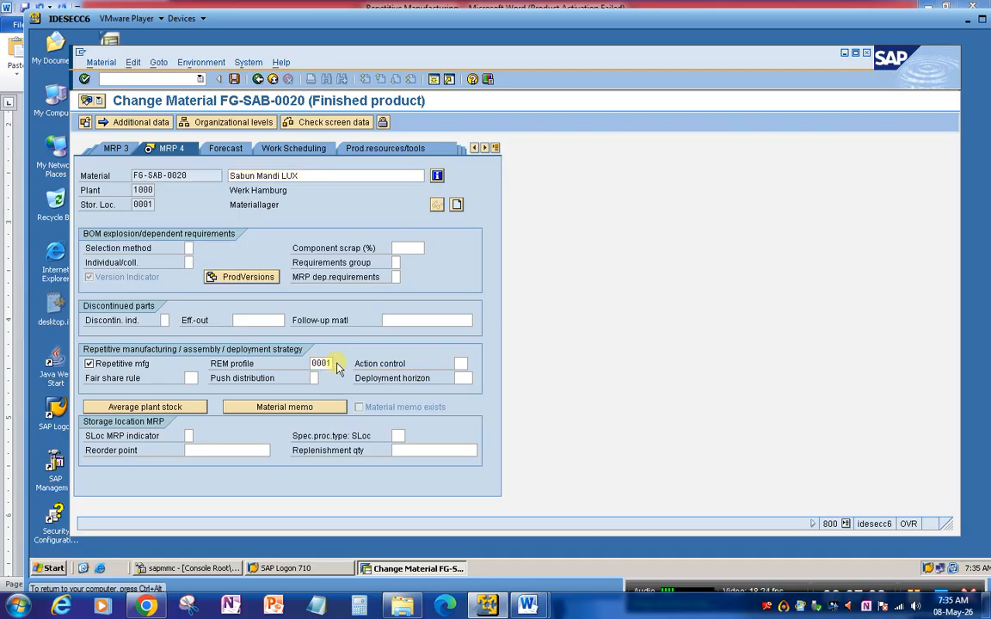
{"action": "left_click", "coordinate": [337, 363]}
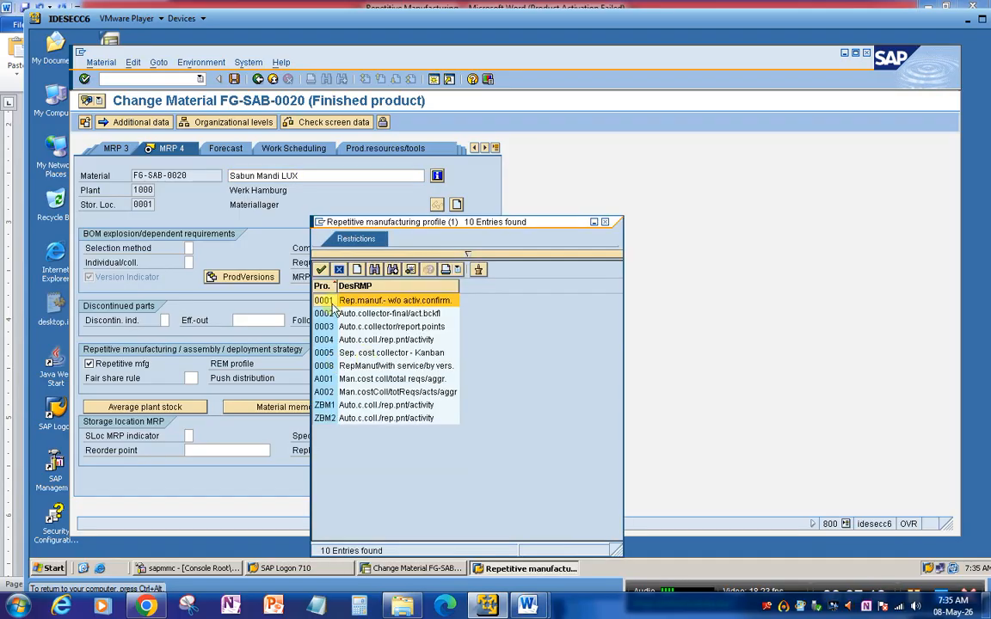
{"action": "left_click", "coordinate": [604, 222]}
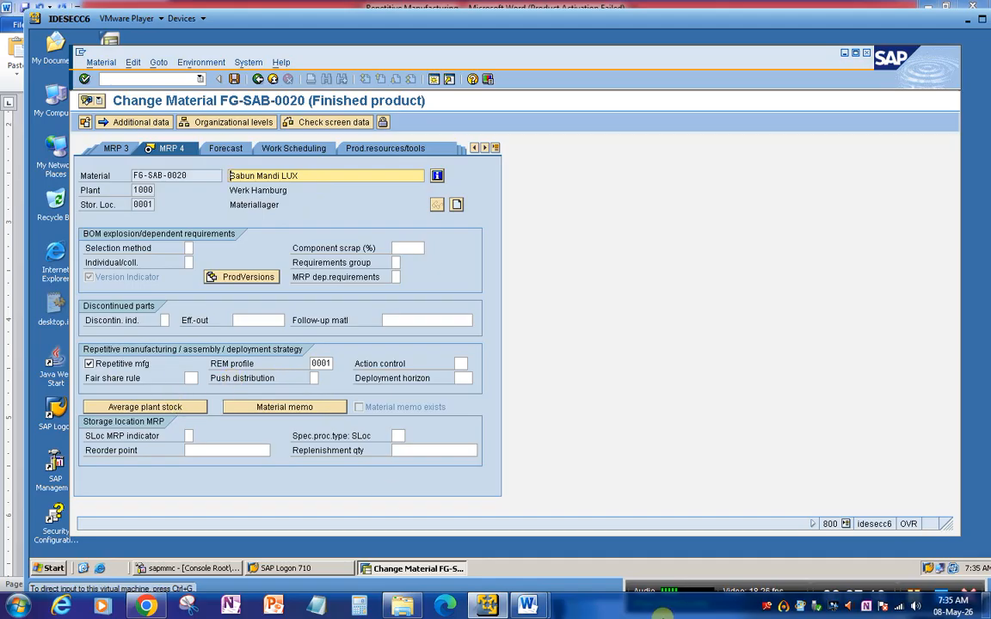
Switch to the "Repetitive Manufacturing" Word guide and read from the beginning to step 3 on creating the rate routing
{"action": "mouse_move", "coordinate": [541, 607]}
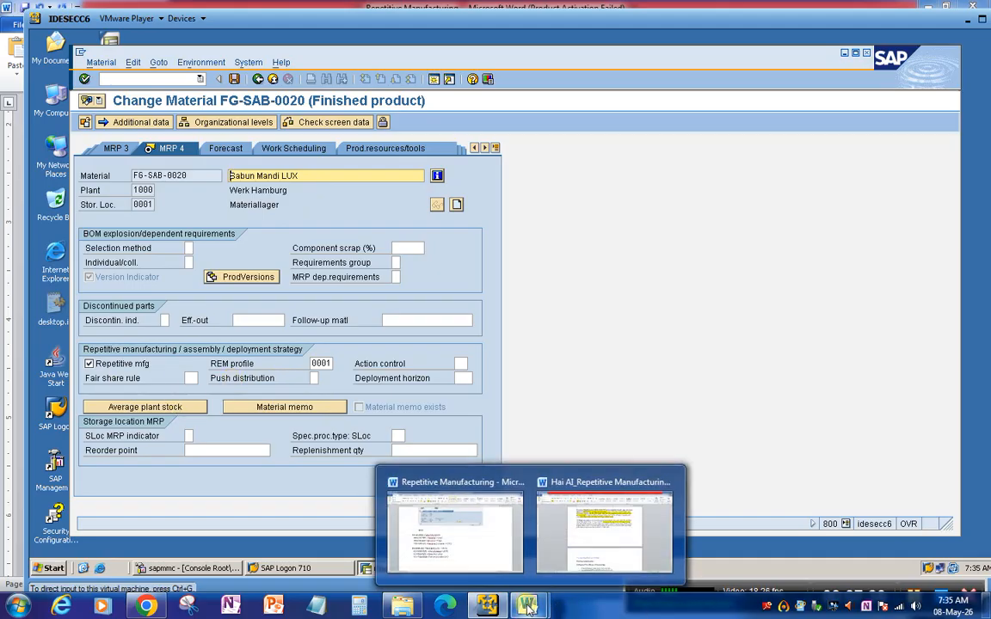
{"action": "left_click", "coordinate": [467, 549]}
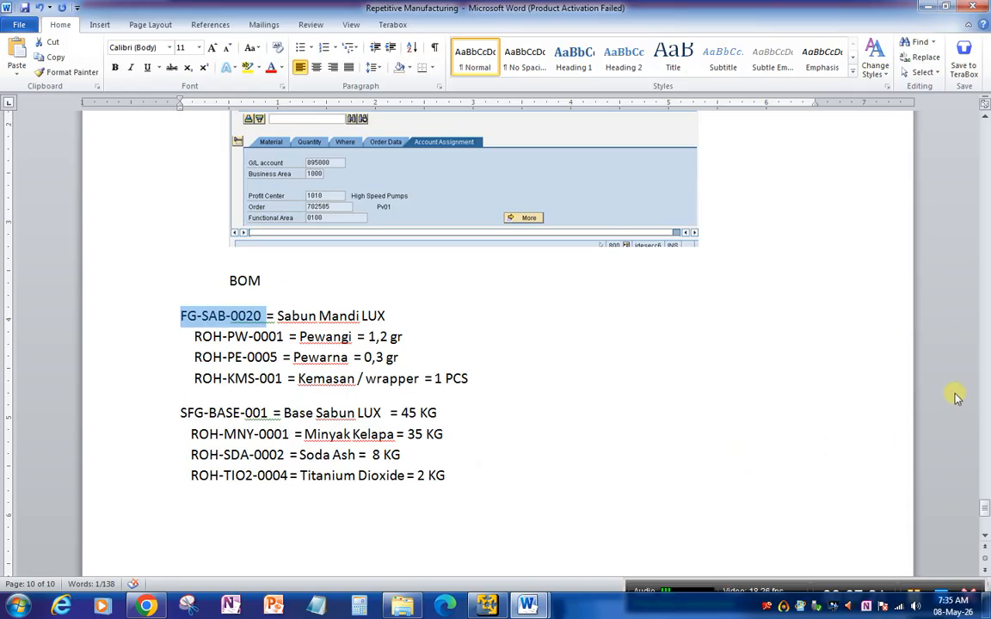
{"action": "left_click_drag", "start_coordinate": [976, 510], "coordinate": [978, 125]}
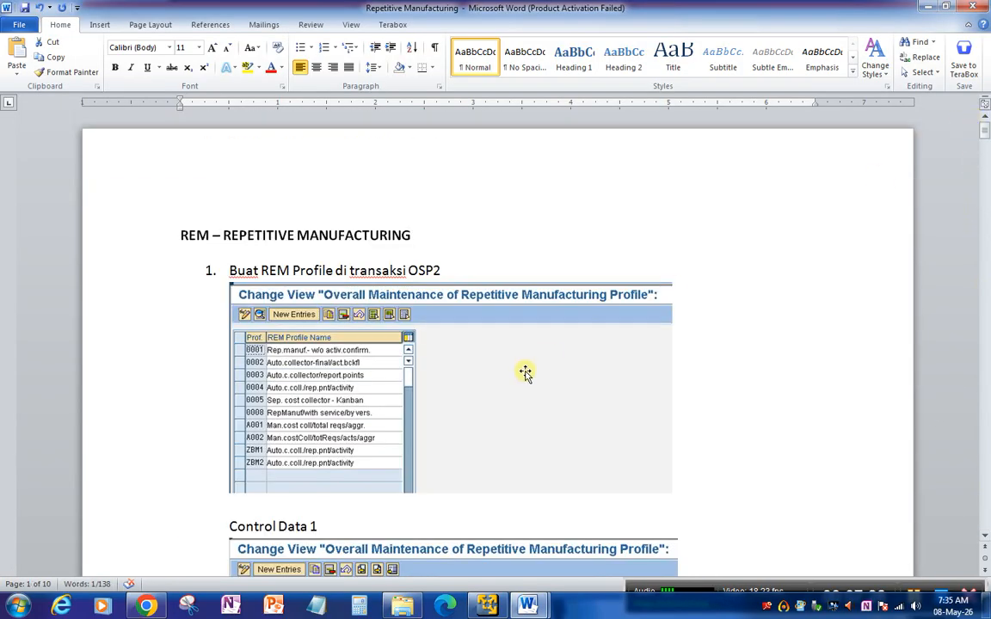
{"action": "scroll", "coordinate": [524, 372], "scroll_direction": "down", "scroll_amount": 6}
{"action": "scroll", "coordinate": [524, 372], "scroll_direction": "down", "scroll_amount": 20}
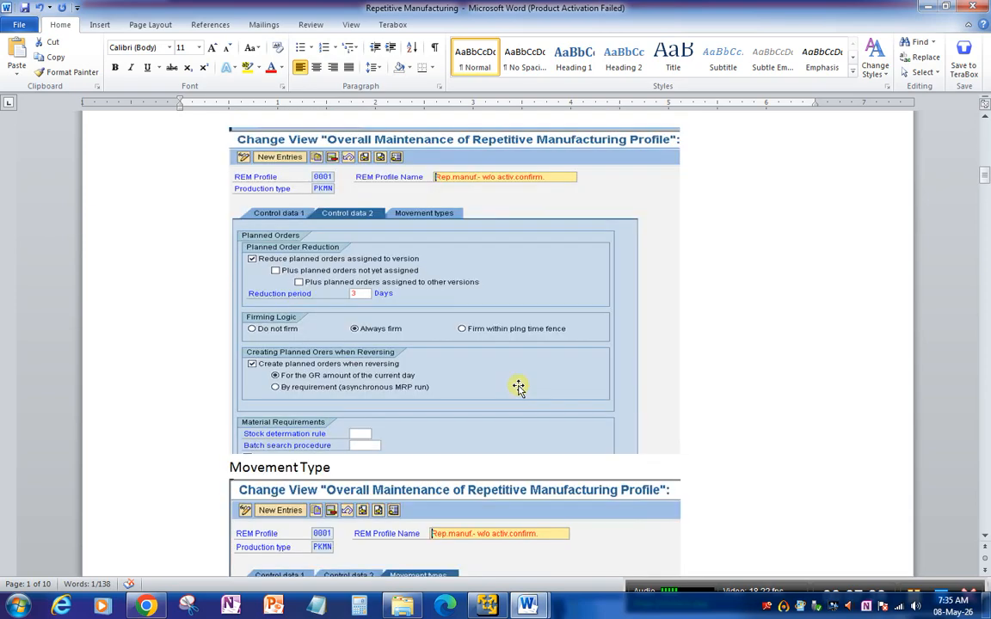
{"action": "scroll", "coordinate": [519, 390], "scroll_direction": "down", "scroll_amount": 12}
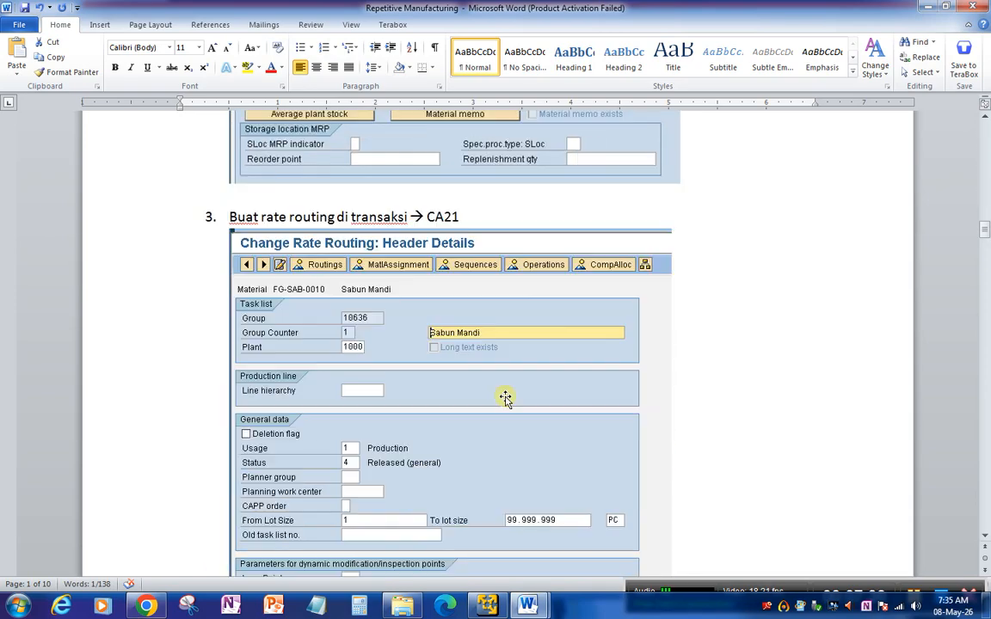
{"action": "scroll", "coordinate": [506, 392], "scroll_direction": "up", "scroll_amount": 4}
{"action": "scroll", "coordinate": [506, 394], "scroll_direction": "down", "scroll_amount": 3}
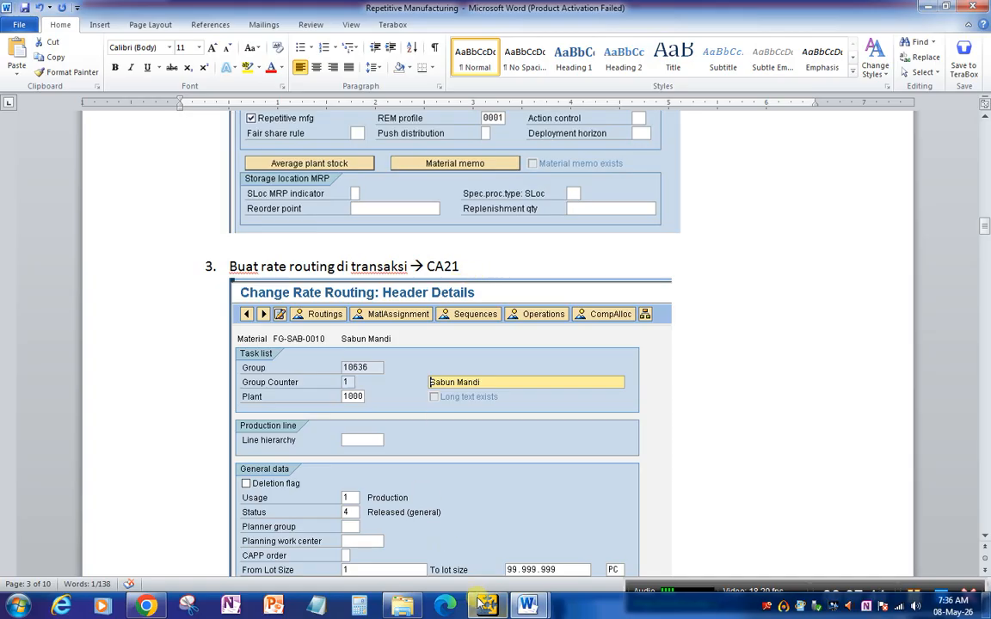
Return to SAP and copy the material code FG-SAB-0020 from the MRP 4 view
{"action": "mouse_move", "coordinate": [487, 606]}
{"action": "left_click", "coordinate": [505, 538]}
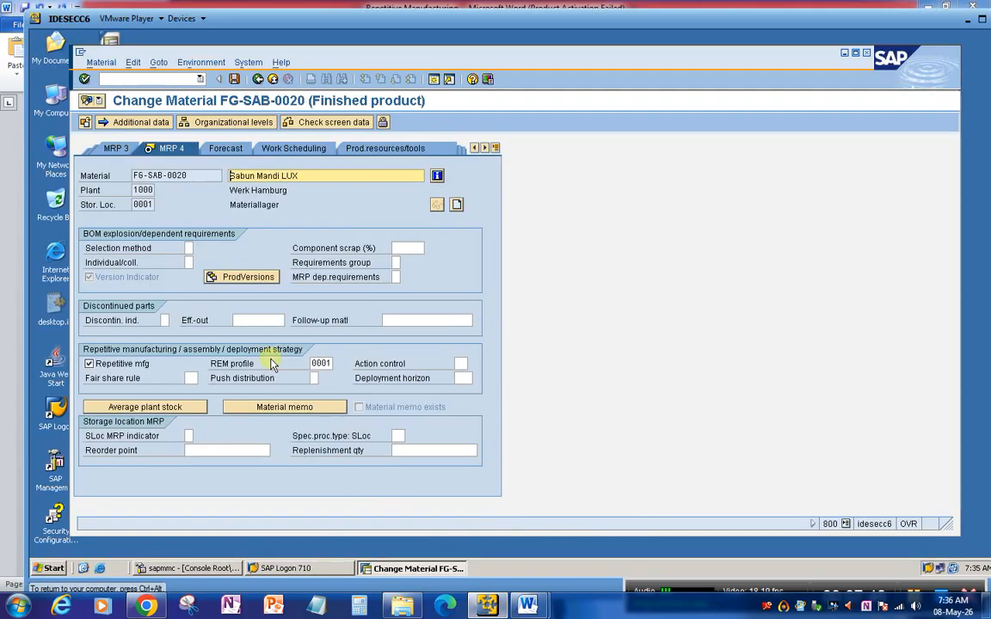
{"action": "left_click_drag", "start_coordinate": [200, 177], "coordinate": [125, 176]}
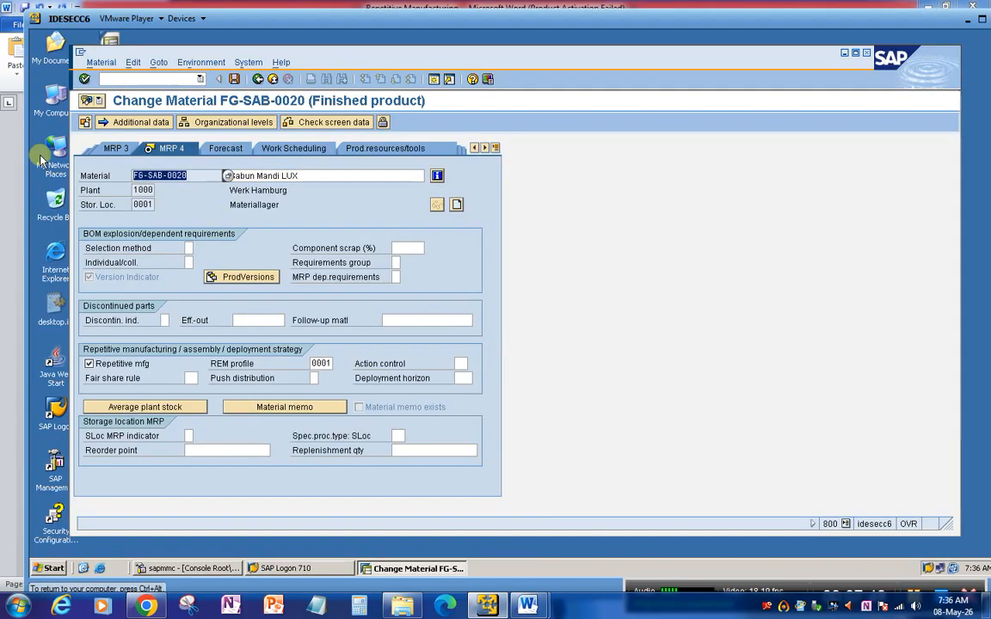
{"action": "key", "text": "ctrl+c"}
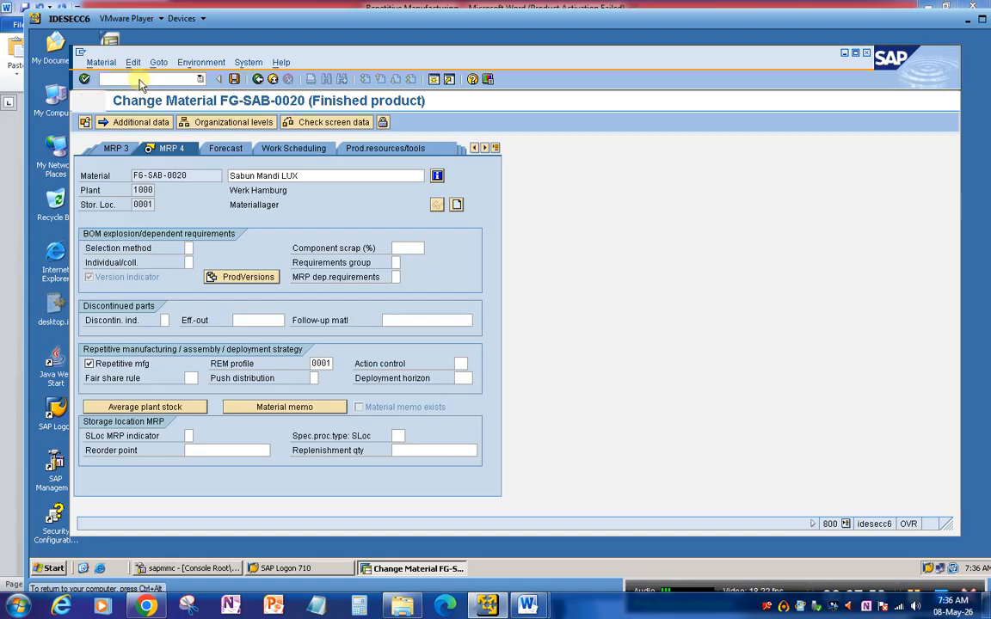
Open the Change Rate Routing transaction and bring up the routing for material FG-SAB-0020 in plant 1000
{"action": "key", "text": "Return"}
{"action": "key", "text": "ctrl+v"}
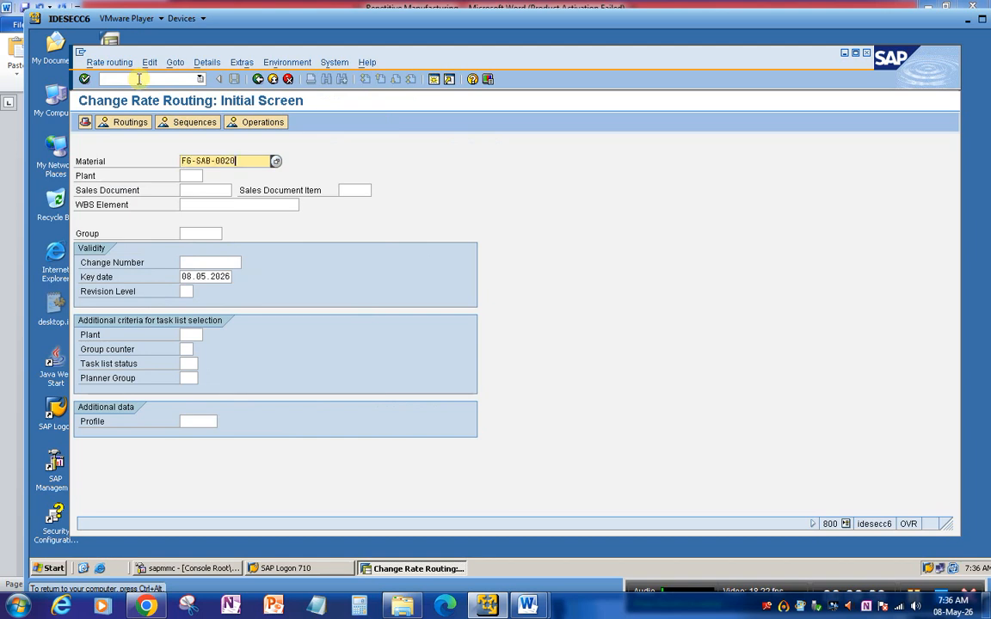
{"action": "key", "text": "Tab"}
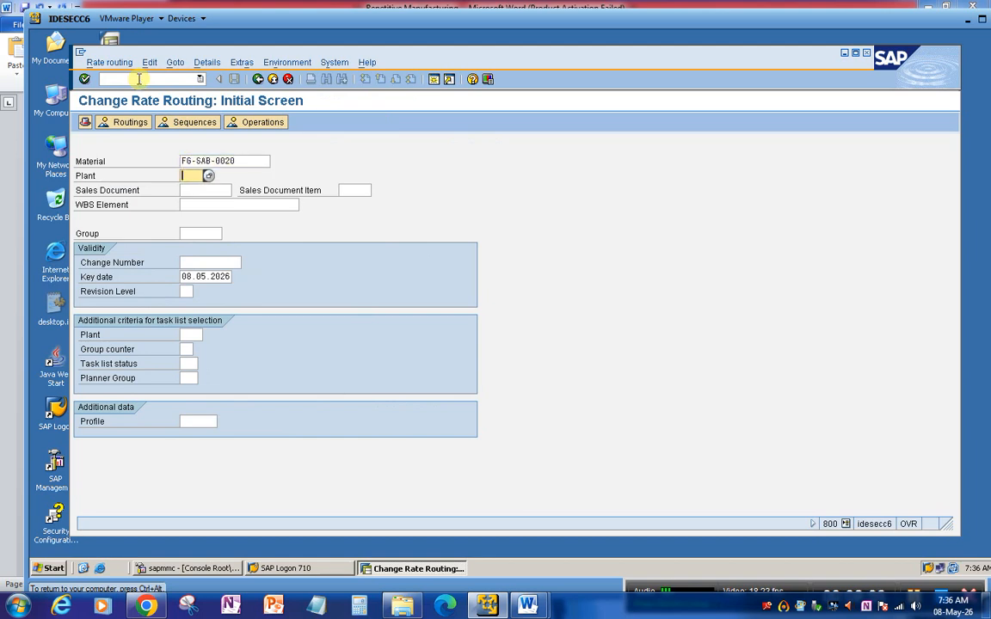
{"action": "type", "text": "1000"}
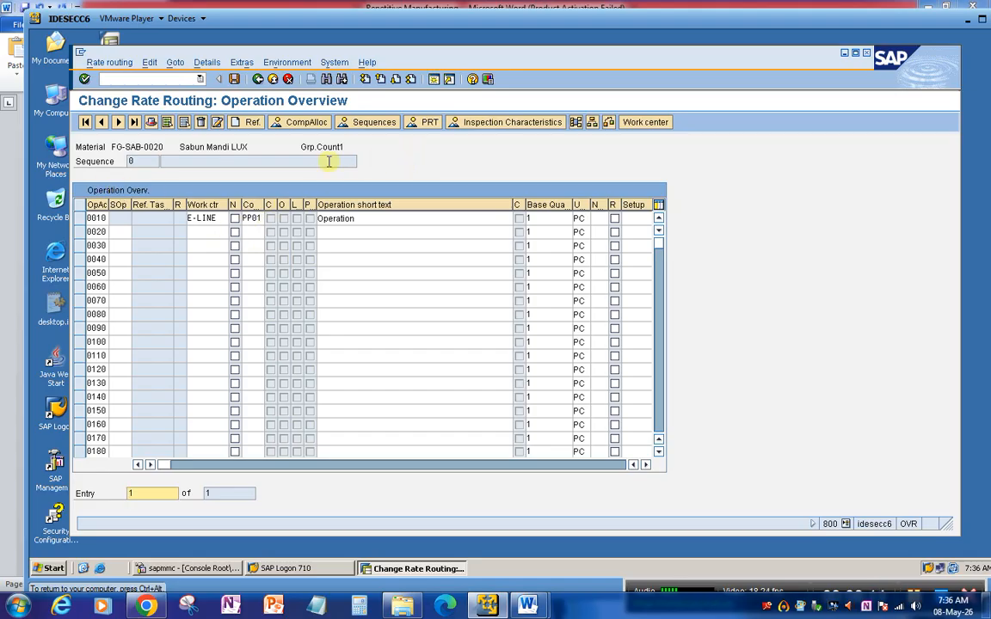
Review the rate routing's header details, including the lot size range, and return to the operation overview
{"action": "left_click", "coordinate": [151, 124]}
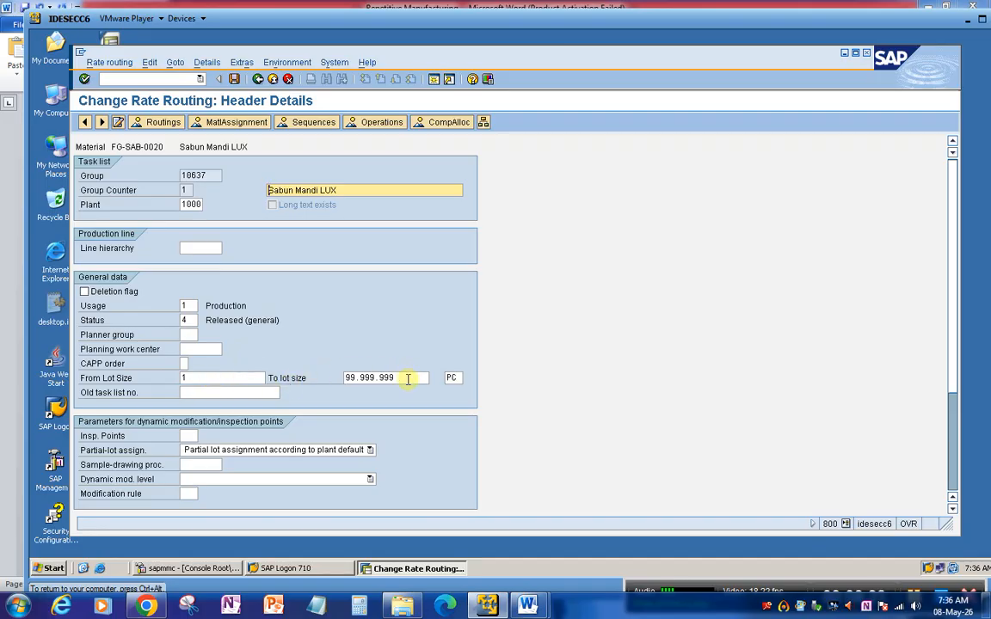
{"action": "left_click", "coordinate": [346, 379]}
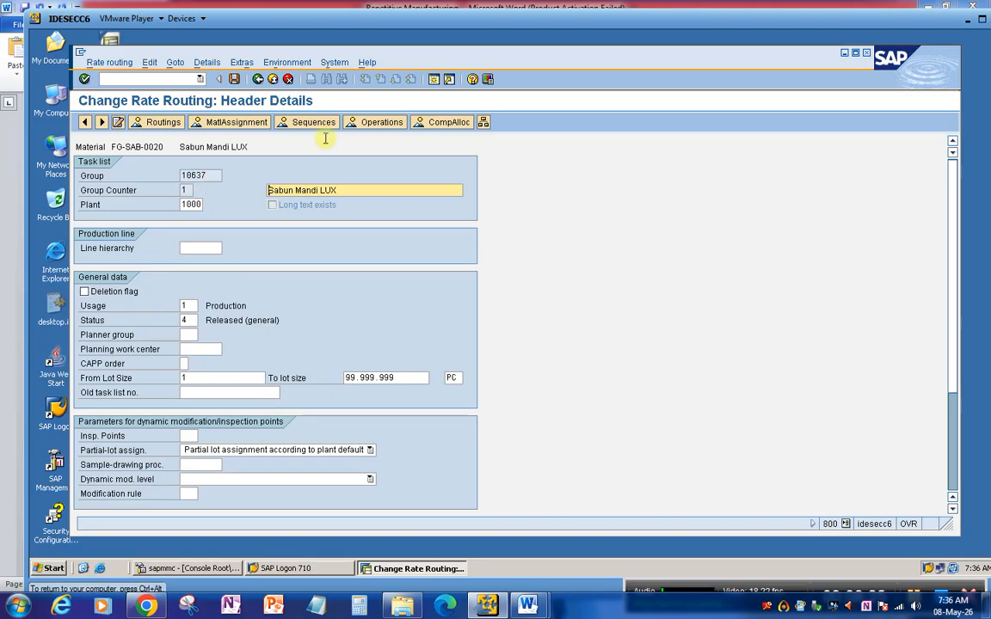
{"action": "left_click", "coordinate": [381, 124]}
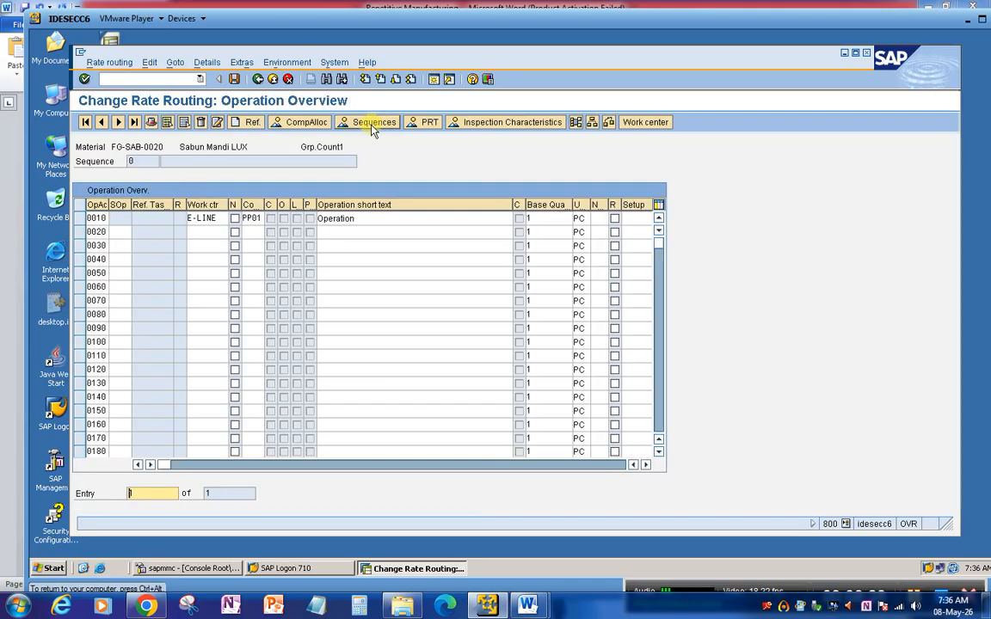
Open the display of work center E-LINE from operation 0010 of the rate routing
{"action": "double_click", "coordinate": [222, 219]}
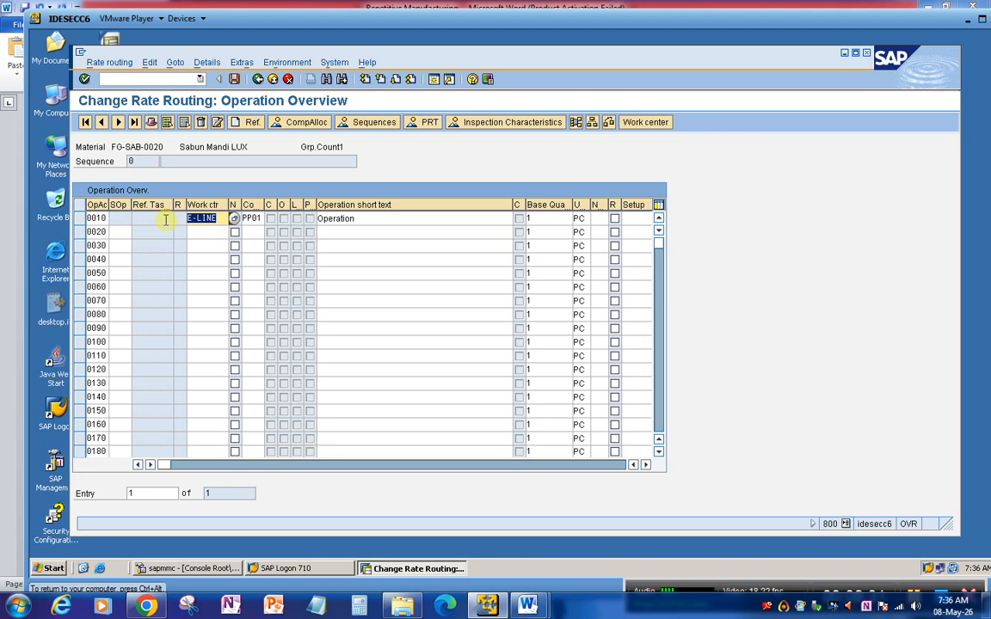
{"action": "left_click", "coordinate": [221, 219]}
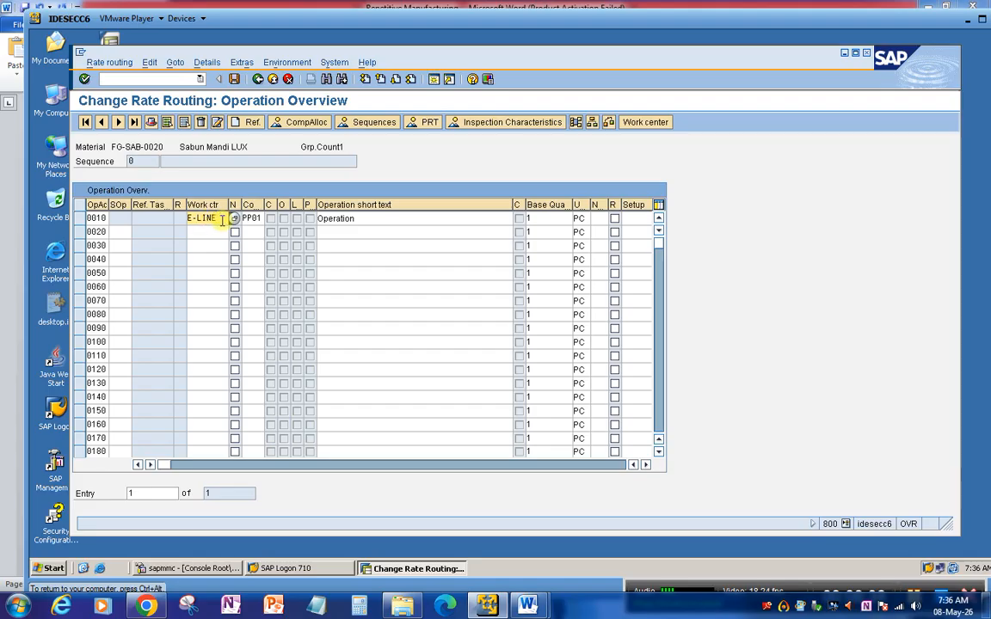
{"action": "left_click_drag", "start_coordinate": [221, 218], "coordinate": [180, 219]}
{"action": "left_click", "coordinate": [221, 219]}
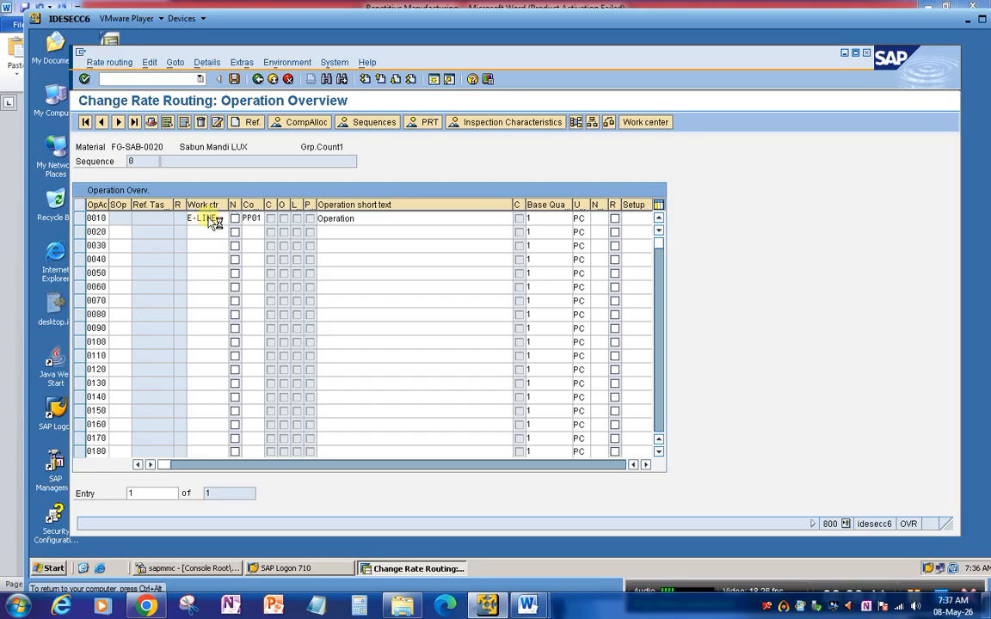
{"action": "double_click", "coordinate": [212, 220]}
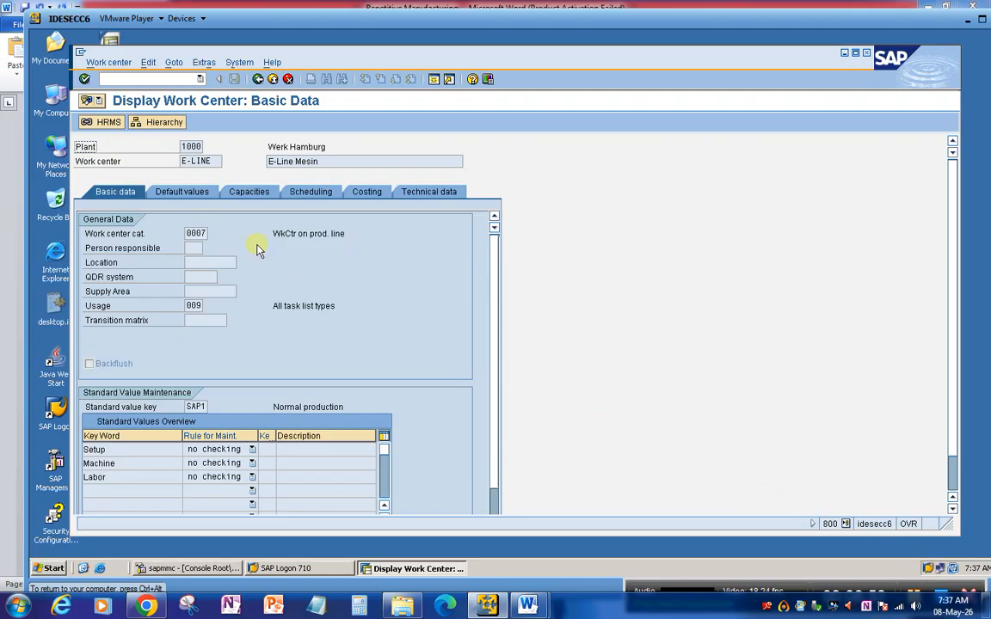
Look up the possible work center categories, highlight 0007 WkCtr on prod. line, and close the list
{"action": "left_click", "coordinate": [195, 233]}
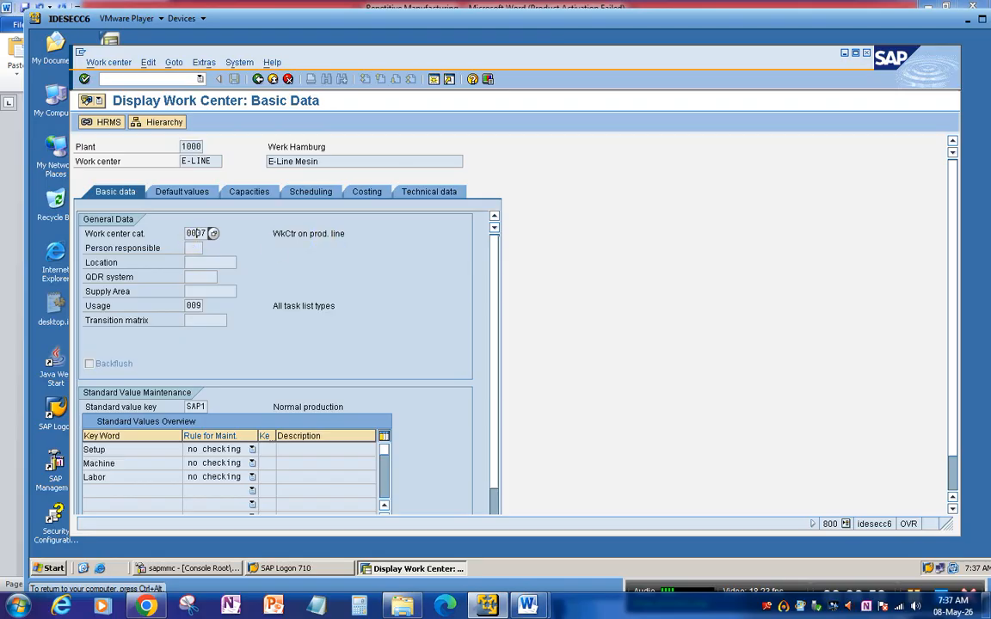
{"action": "left_click", "coordinate": [213, 234]}
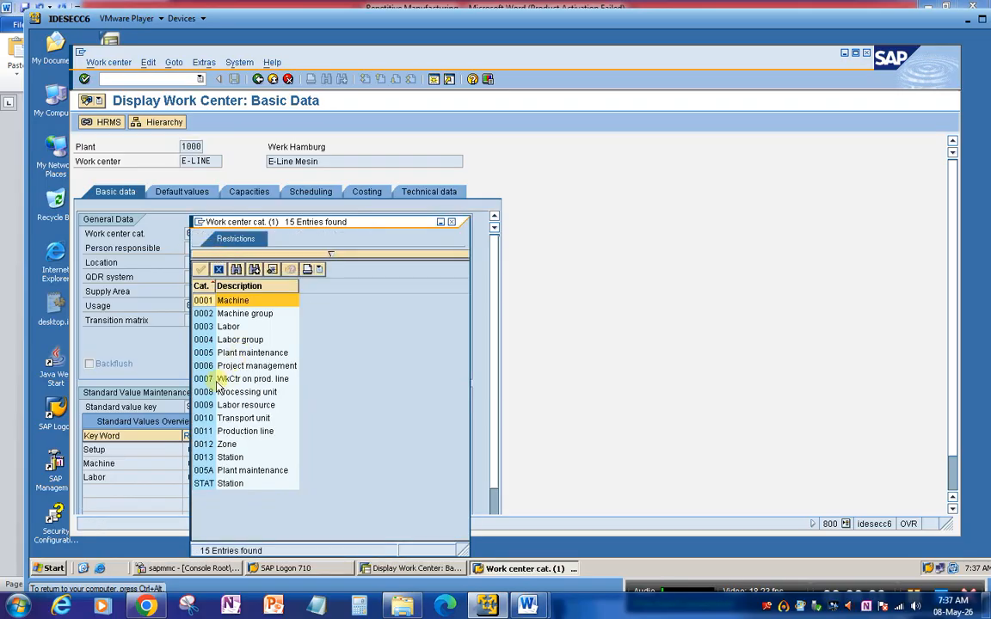
{"action": "left_click", "coordinate": [232, 381]}
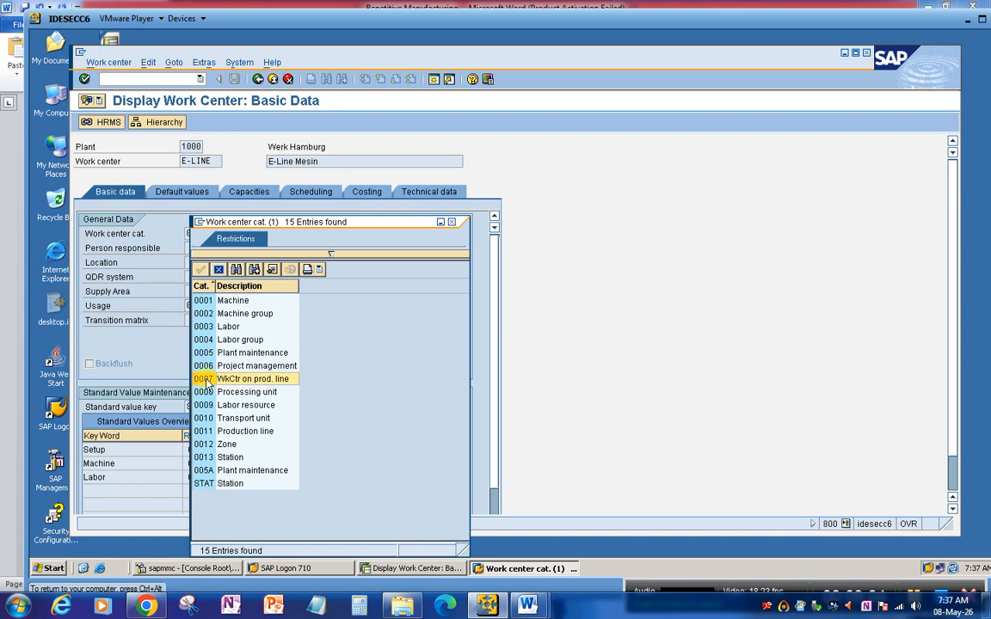
{"action": "left_click", "coordinate": [454, 223]}
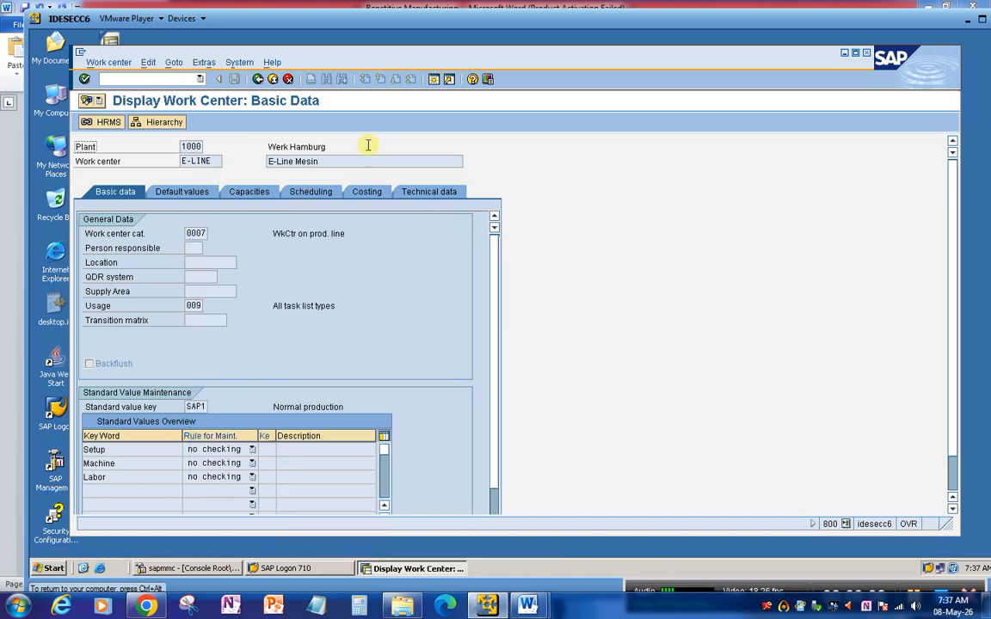
Leave the work center display and go back through the operation and sequence overviews to the routing's header details
{"action": "left_click", "coordinate": [257, 80]}
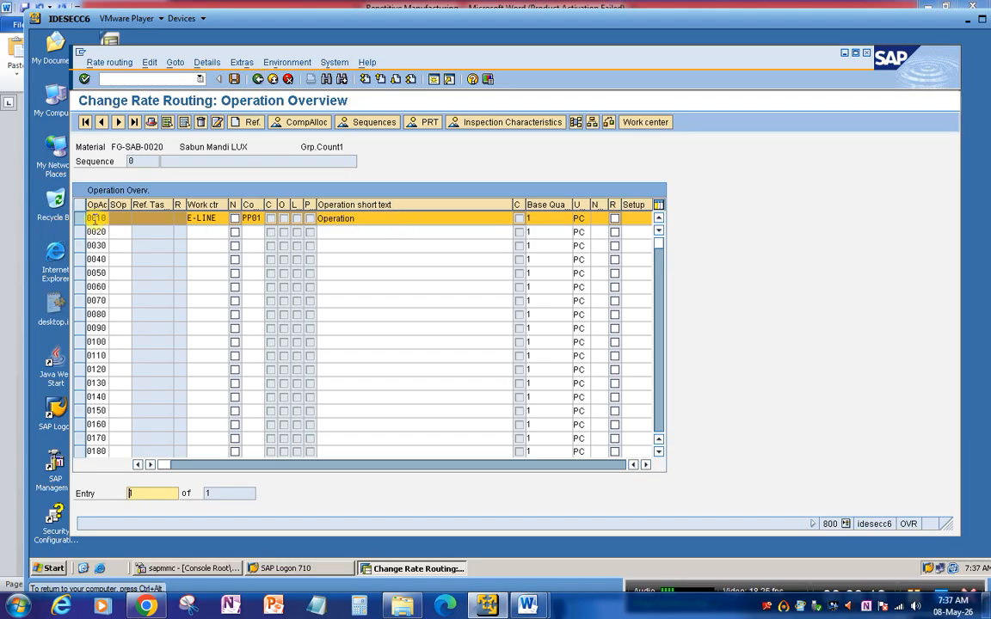
{"action": "left_click", "coordinate": [257, 79]}
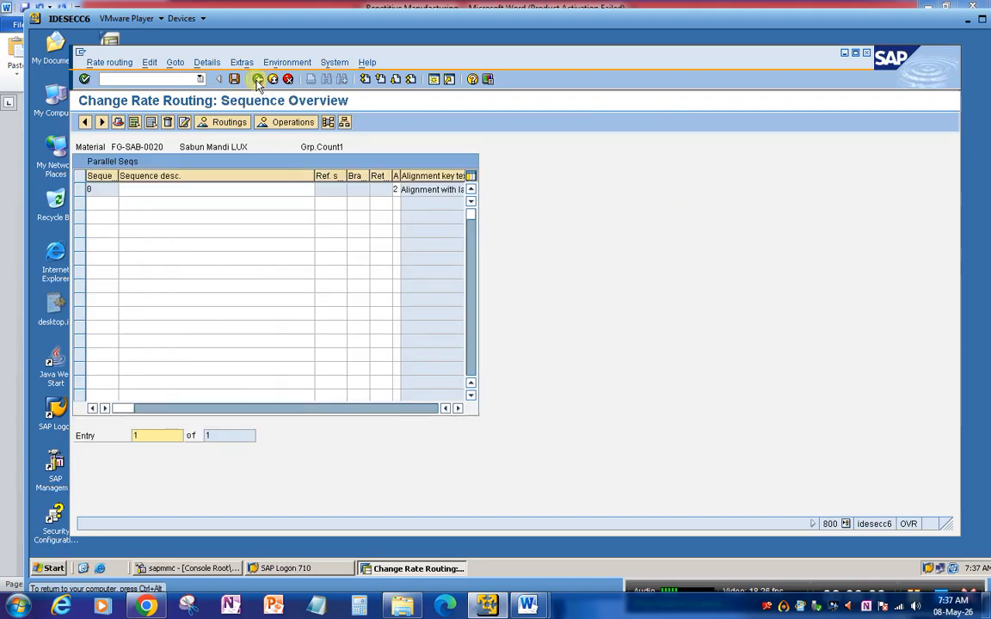
{"action": "left_click", "coordinate": [257, 79]}
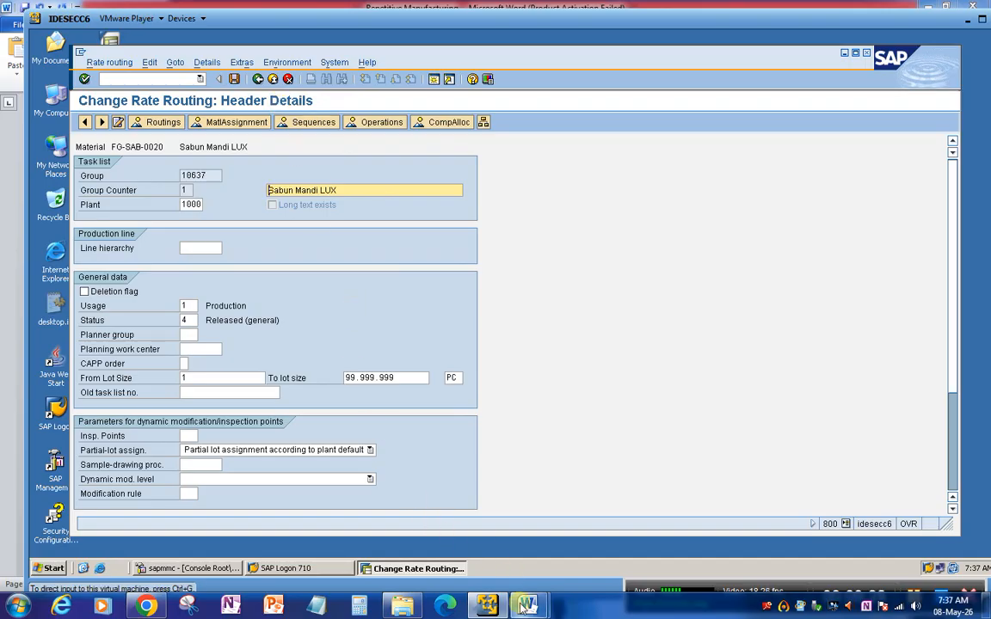
Read the production version section in the Repetitive Manufacturing Word guide, and open transaction C223 in SAP
{"action": "mouse_move", "coordinate": [488, 608]}
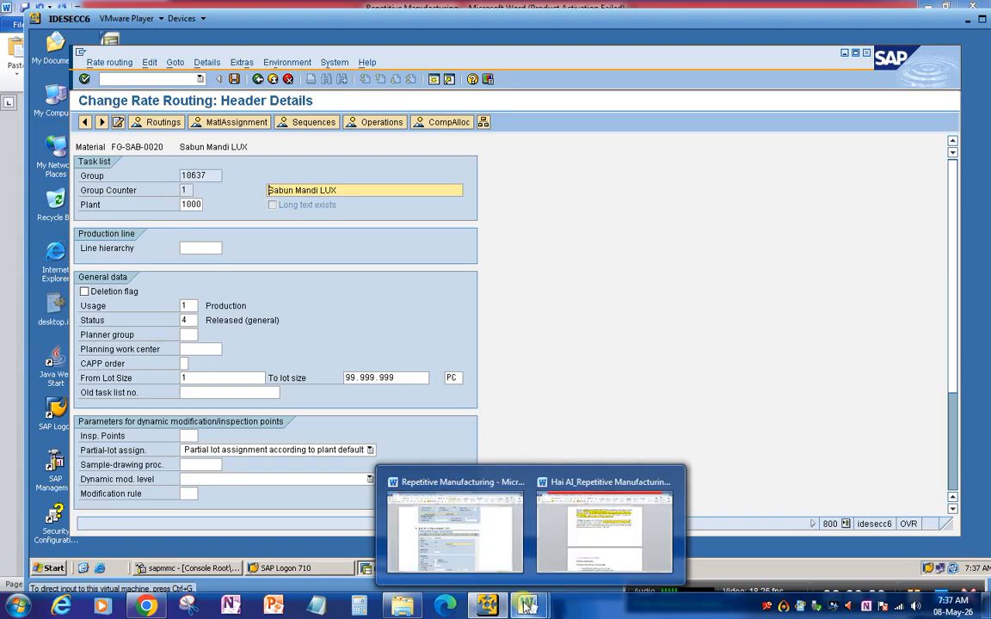
{"action": "left_click", "coordinate": [475, 552]}
{"action": "scroll", "coordinate": [360, 370], "scroll_direction": "down", "scroll_amount": 12}
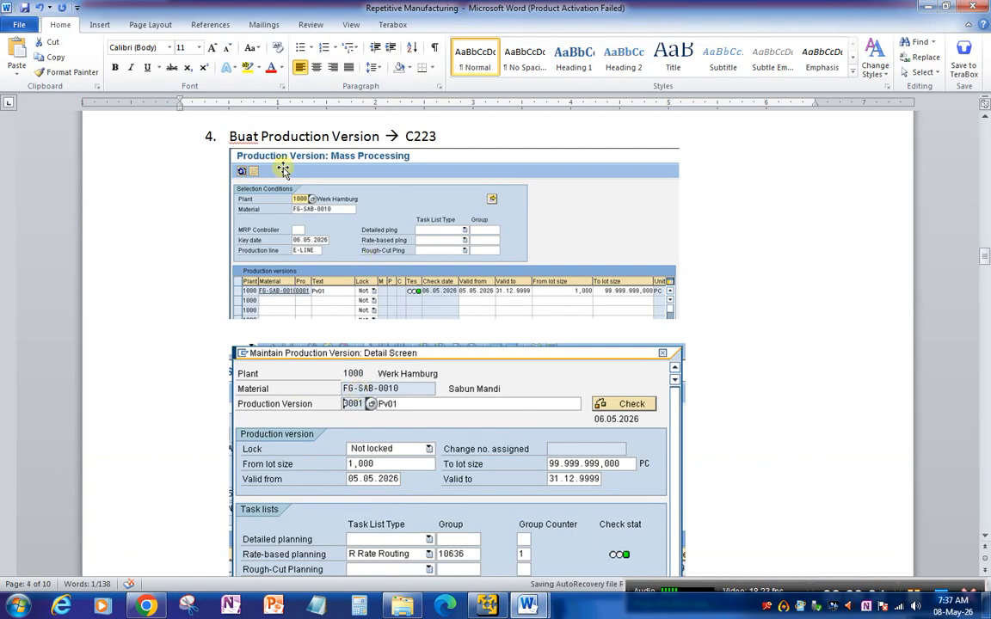
{"action": "left_click", "coordinate": [487, 604]}
{"action": "left_click", "coordinate": [124, 79]}
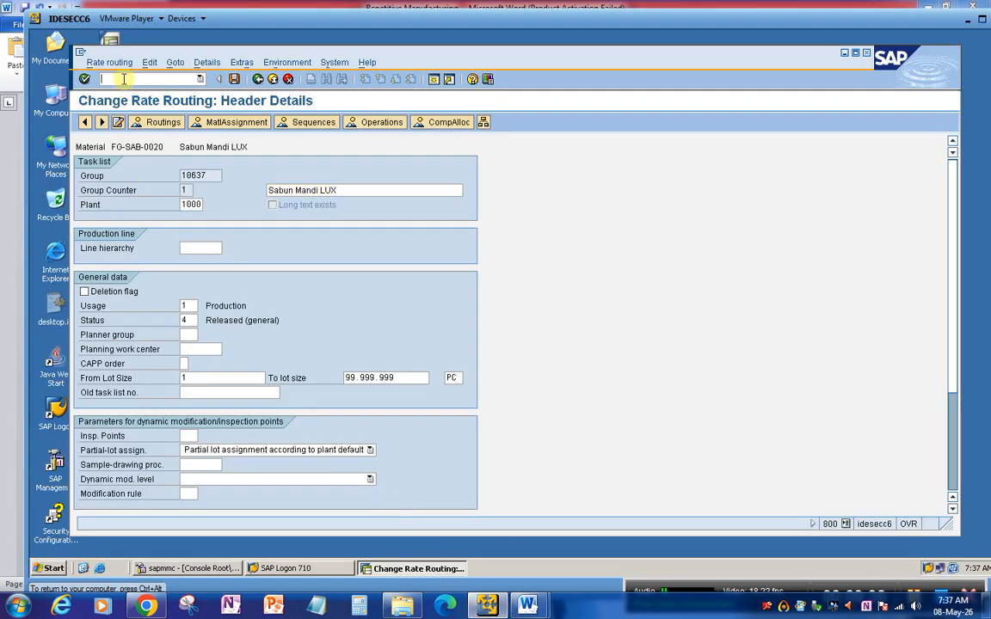
{"action": "type", "text": "/n"}
{"action": "key", "text": "Return"}
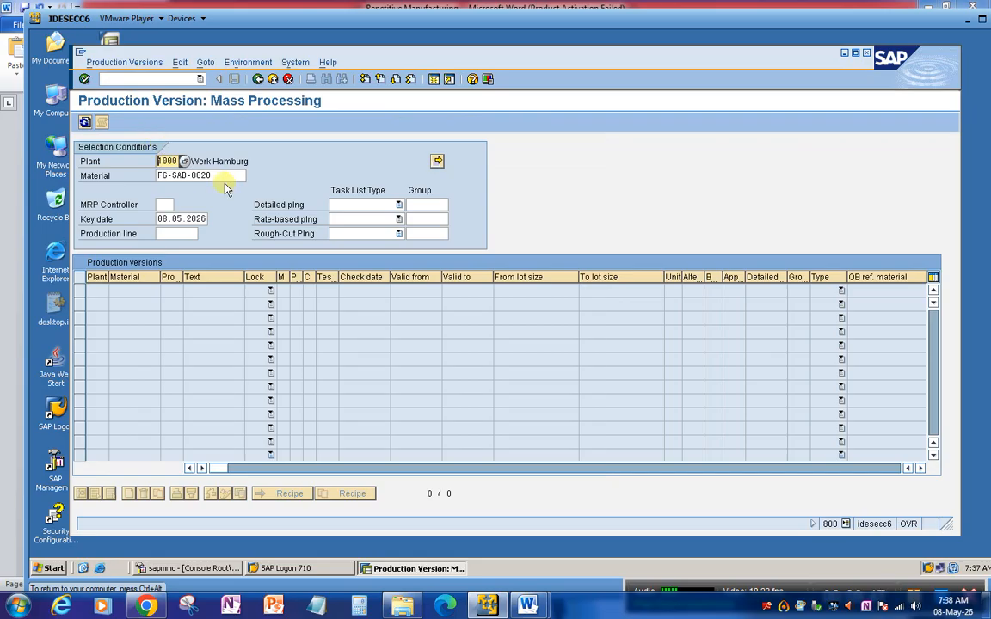
Clear the key date and list the production versions of material FG-SAB-0020 in plant 1000
{"action": "key", "text": "Tab"}
{"action": "left_click", "coordinate": [95, 174]}
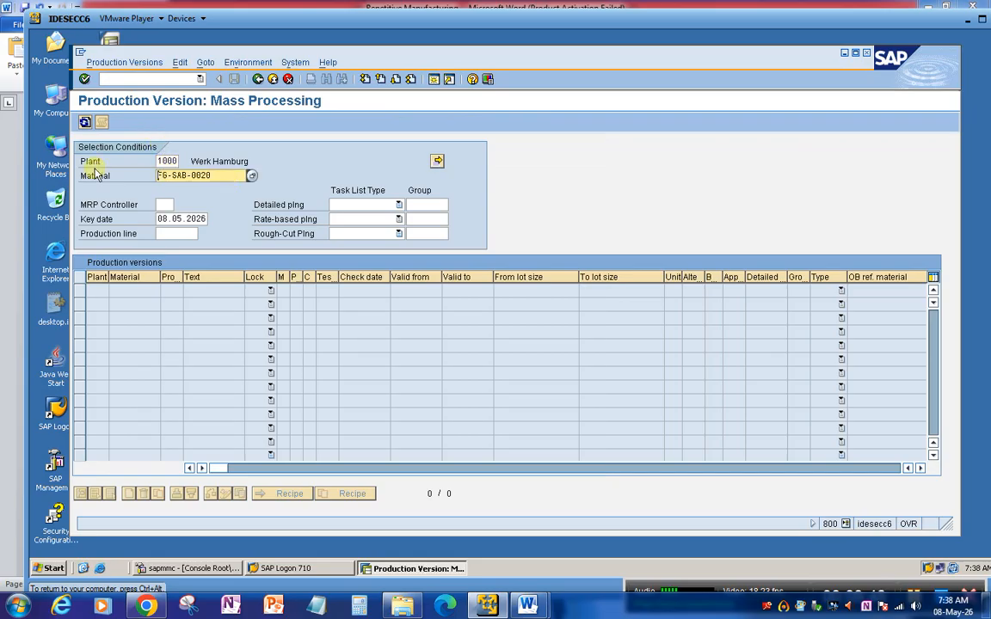
{"action": "left_click_drag", "start_coordinate": [159, 218], "coordinate": [261, 220]}
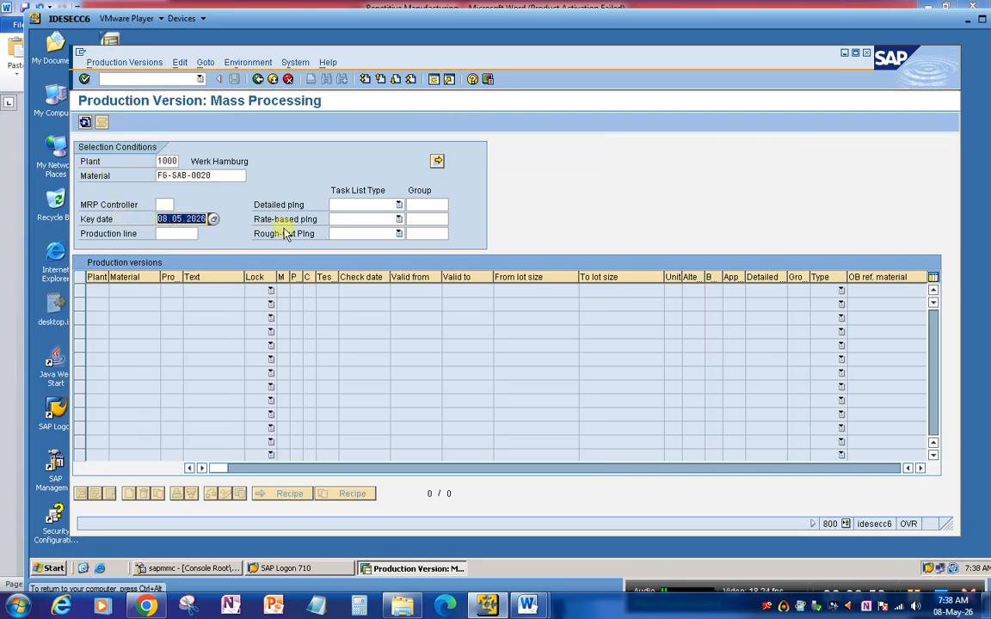
{"action": "key", "text": "Delete"}
{"action": "key", "text": "F8"}
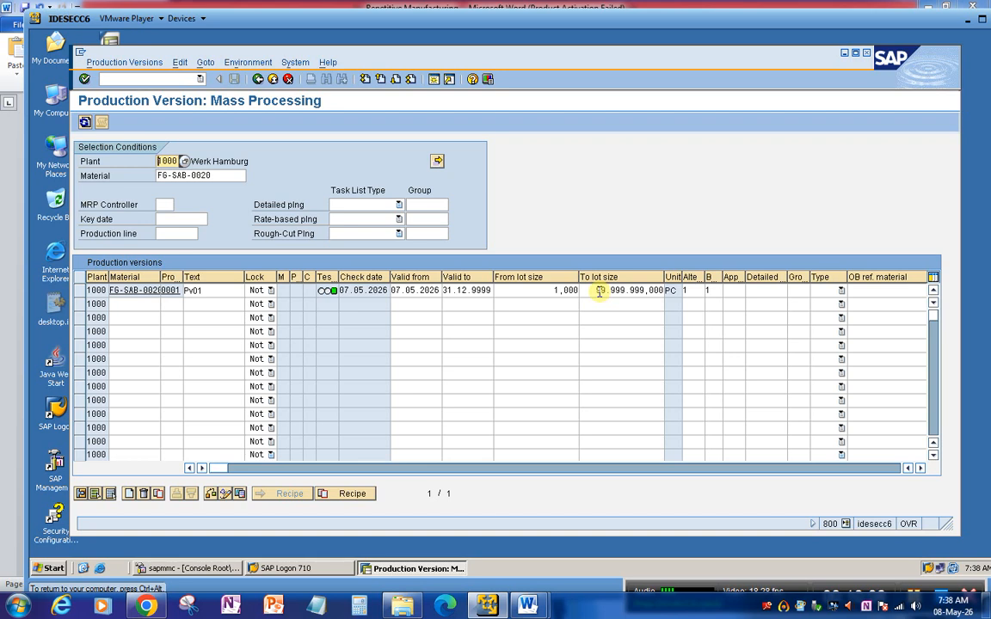
Review the lot size range and test status of production version 0001, and open its detail screen
{"action": "left_click", "coordinate": [573, 295]}
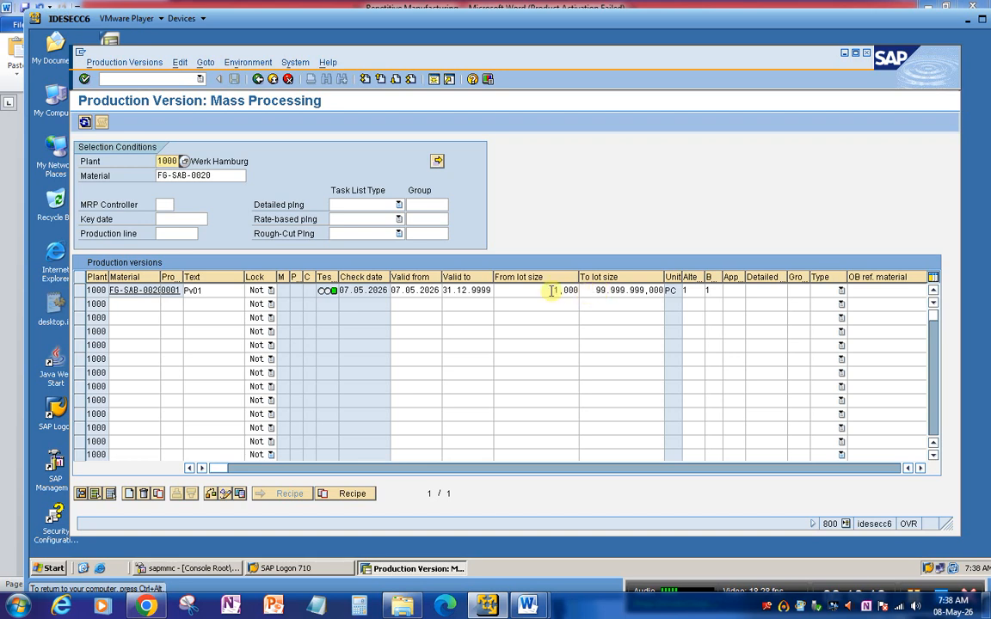
{"action": "key", "text": "Tab"}
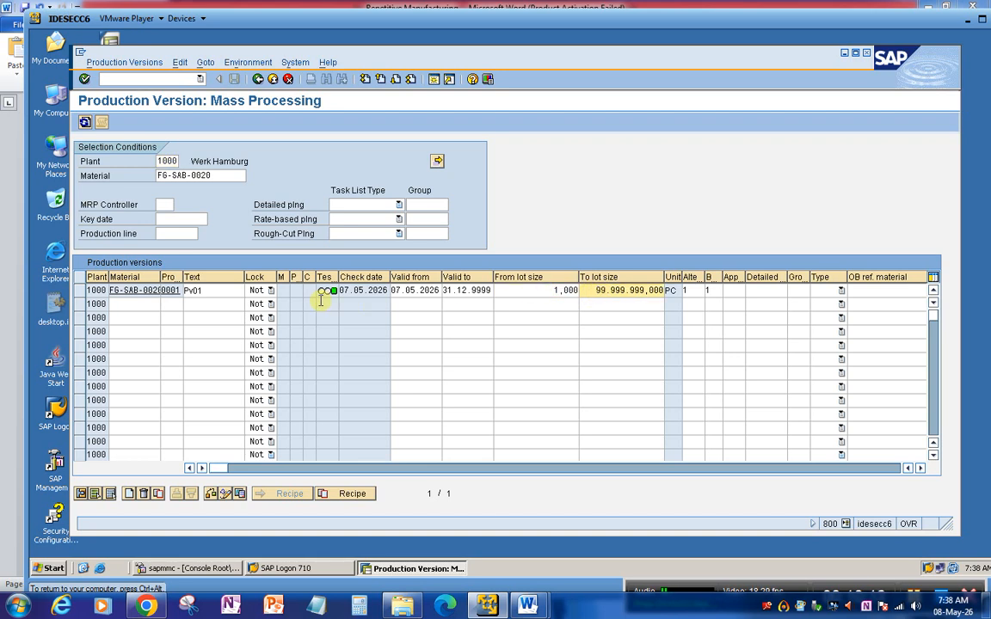
{"action": "left_click", "coordinate": [327, 295]}
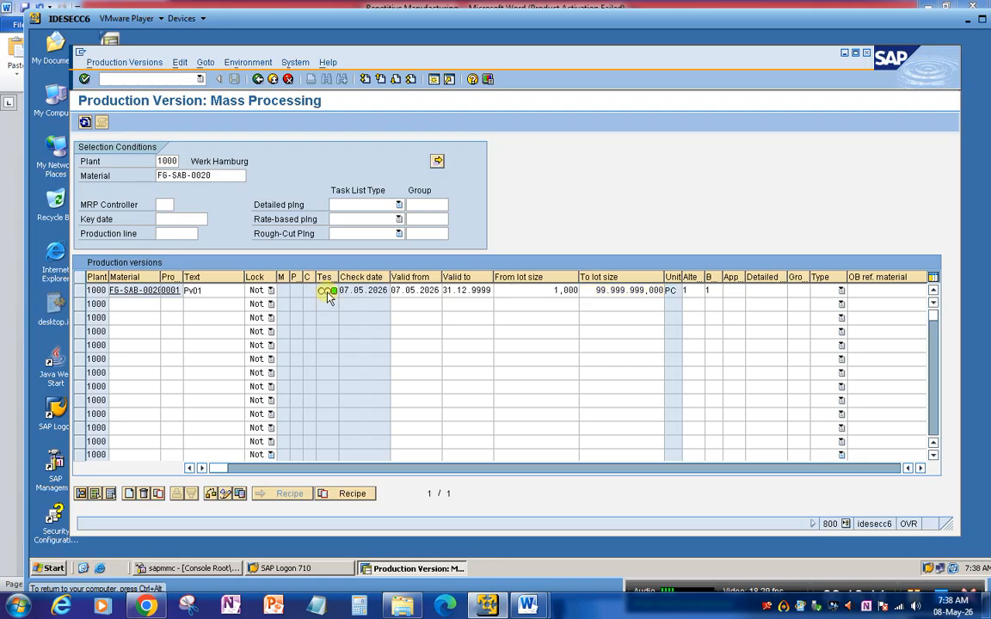
{"action": "double_click", "coordinate": [328, 295]}
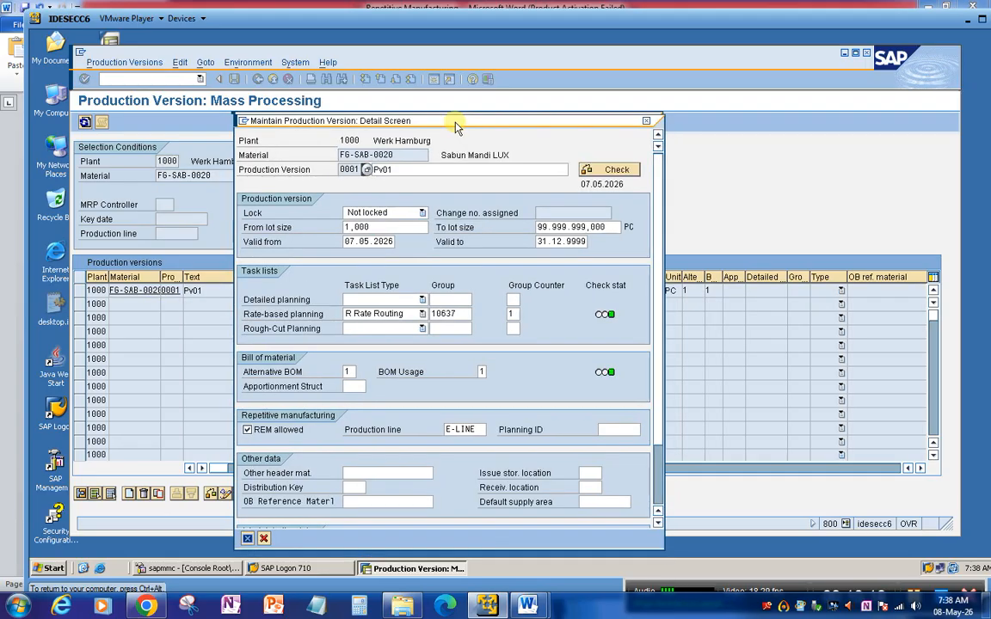
{"action": "left_click_drag", "start_coordinate": [455, 126], "coordinate": [423, 92]}
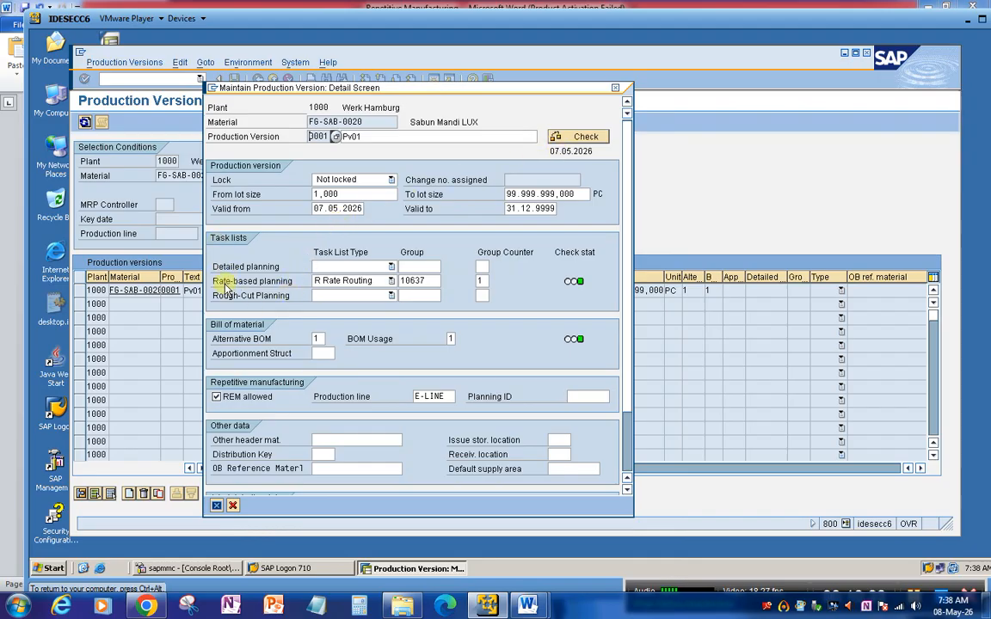
Select R Rate Routing for rate-based planning, review its group and counter, and choose alternative BOM 1 with usage 1 from the existing material BOMs
{"action": "left_click", "coordinate": [391, 281]}
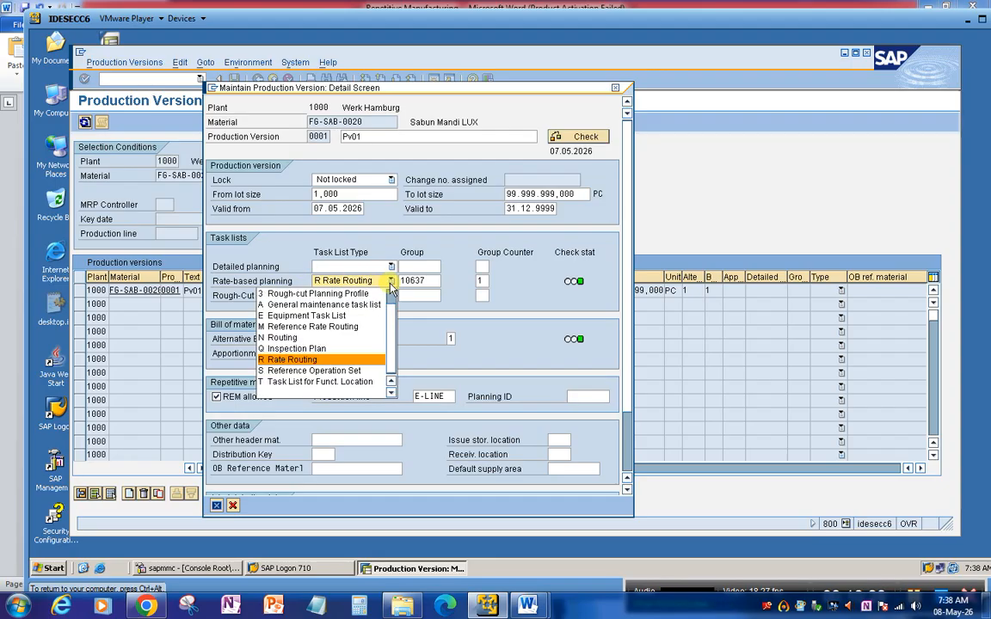
{"action": "left_click", "coordinate": [348, 361]}
{"action": "left_click", "coordinate": [433, 281]}
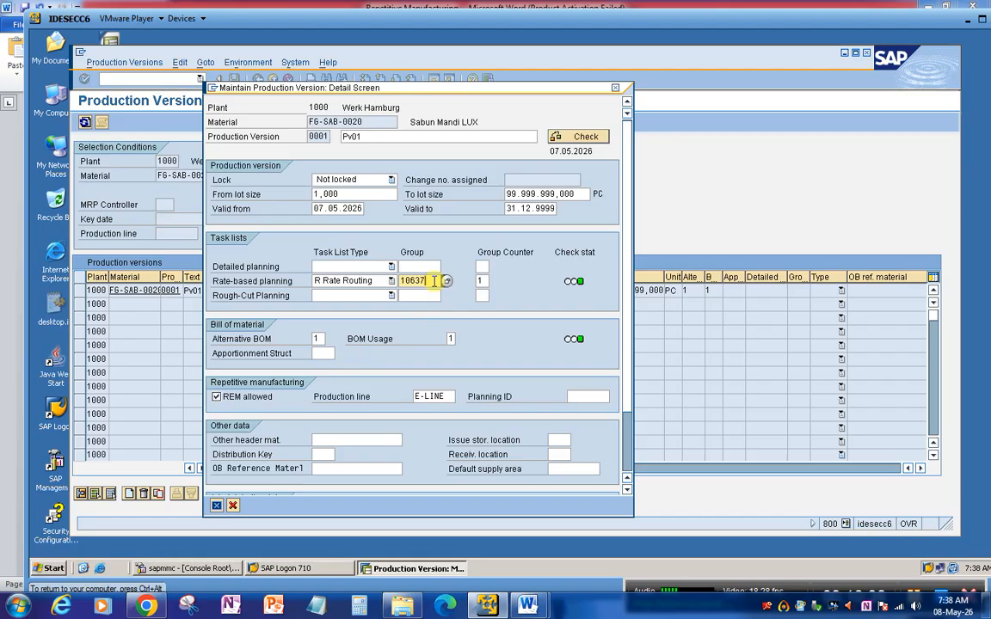
{"action": "left_click_drag", "start_coordinate": [435, 281], "coordinate": [386, 280]}
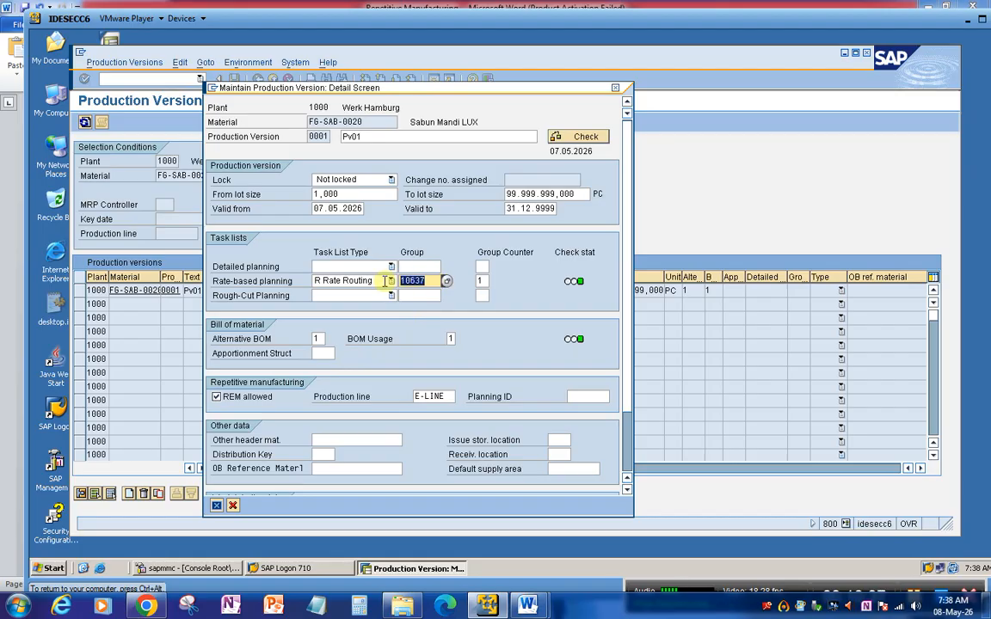
{"action": "left_click", "coordinate": [483, 280]}
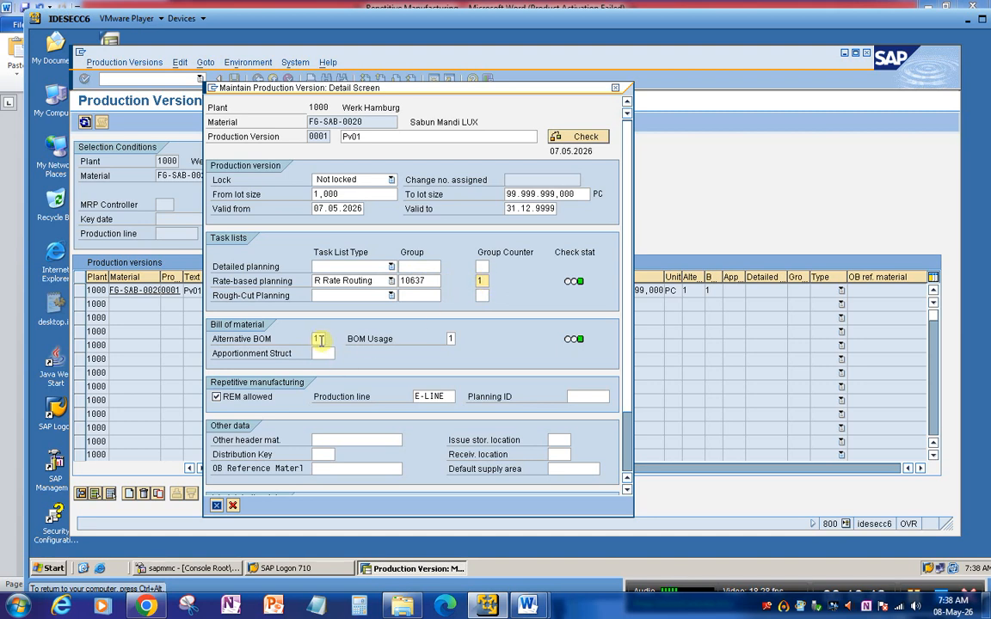
{"action": "key", "text": "F4"}
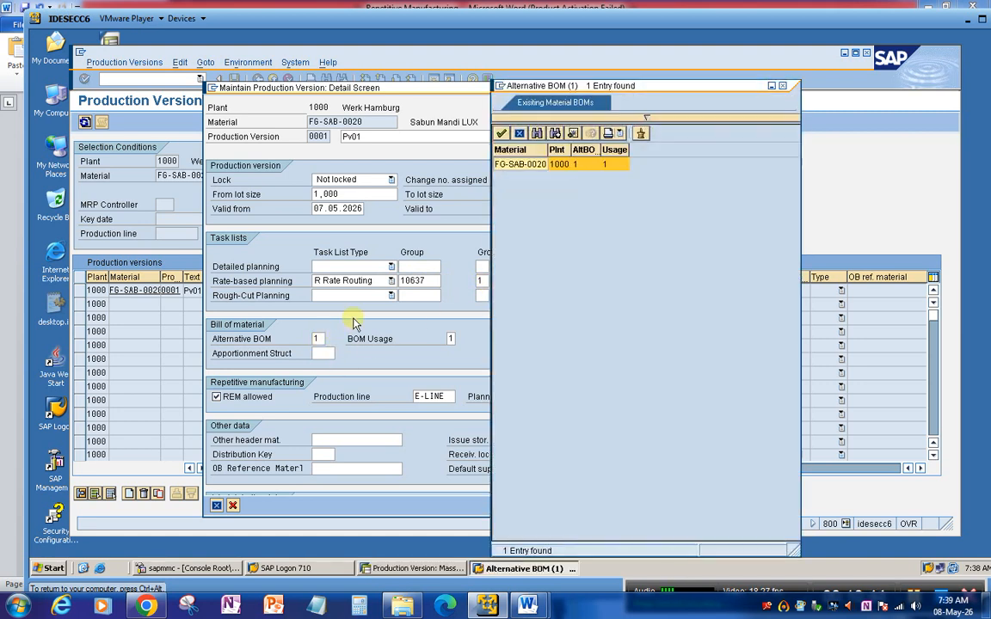
{"action": "left_click", "coordinate": [502, 136]}
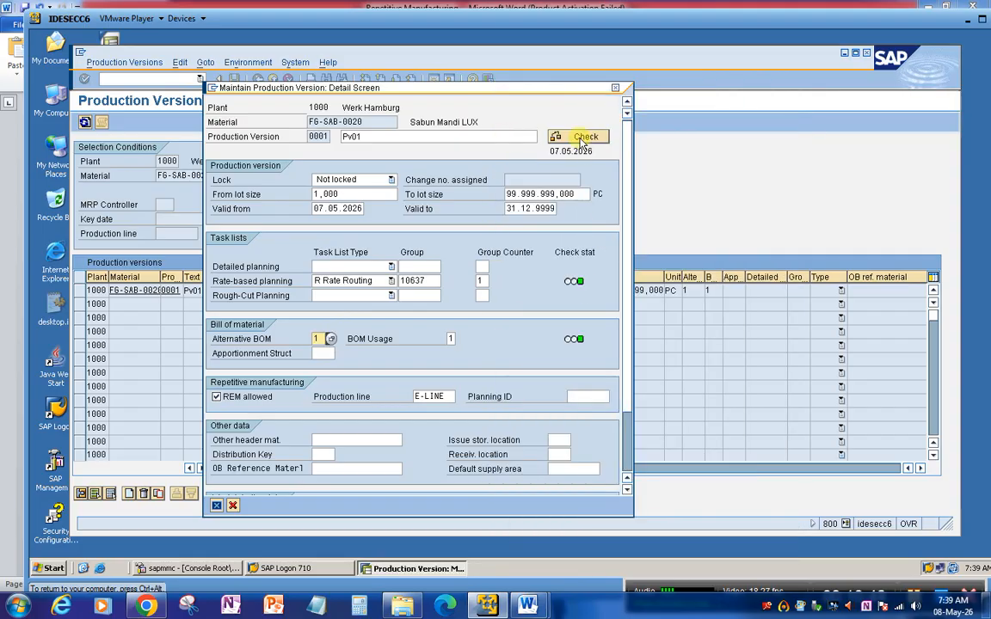
Run the consistency check on production version 0001, close its detail screen and save the version
{"action": "left_click", "coordinate": [585, 138]}
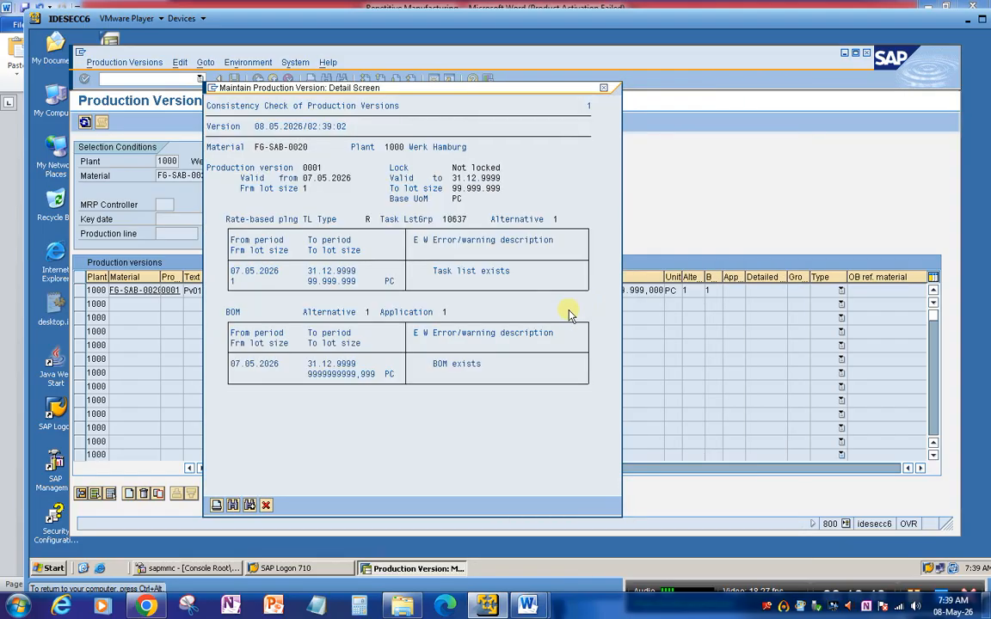
{"action": "left_click", "coordinate": [266, 505]}
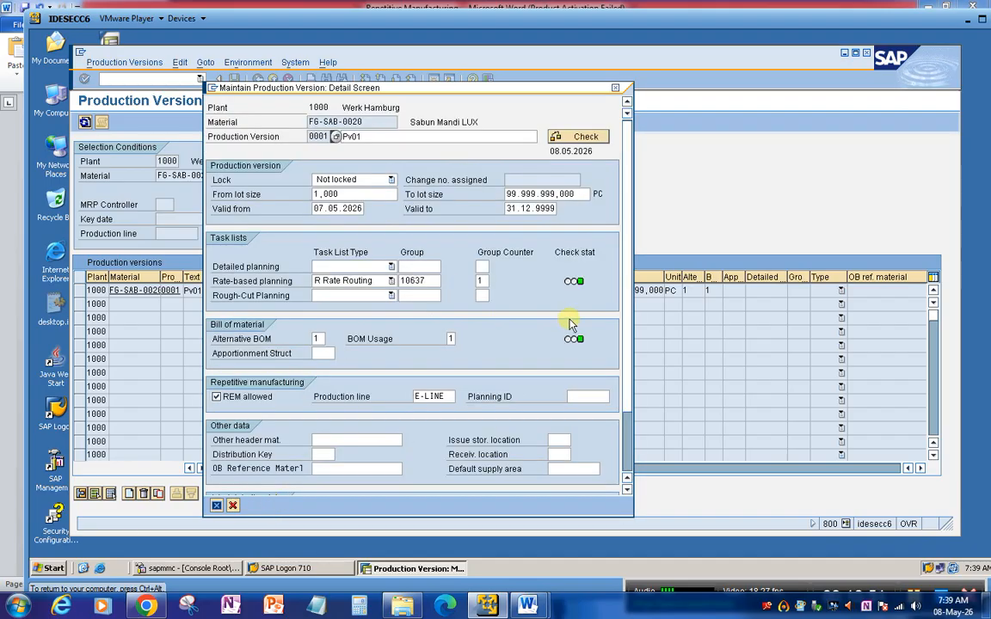
{"action": "left_click", "coordinate": [614, 87]}
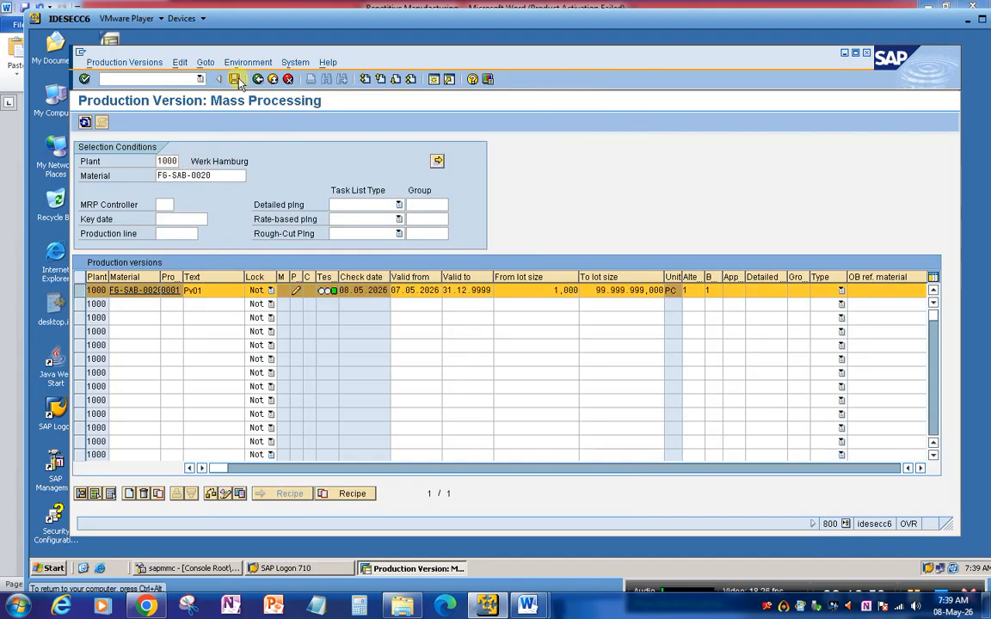
Display the material BOM of FG-SAB-0020 with transaction CS03 and review its components and quantities
{"action": "left_click", "coordinate": [135, 80]}
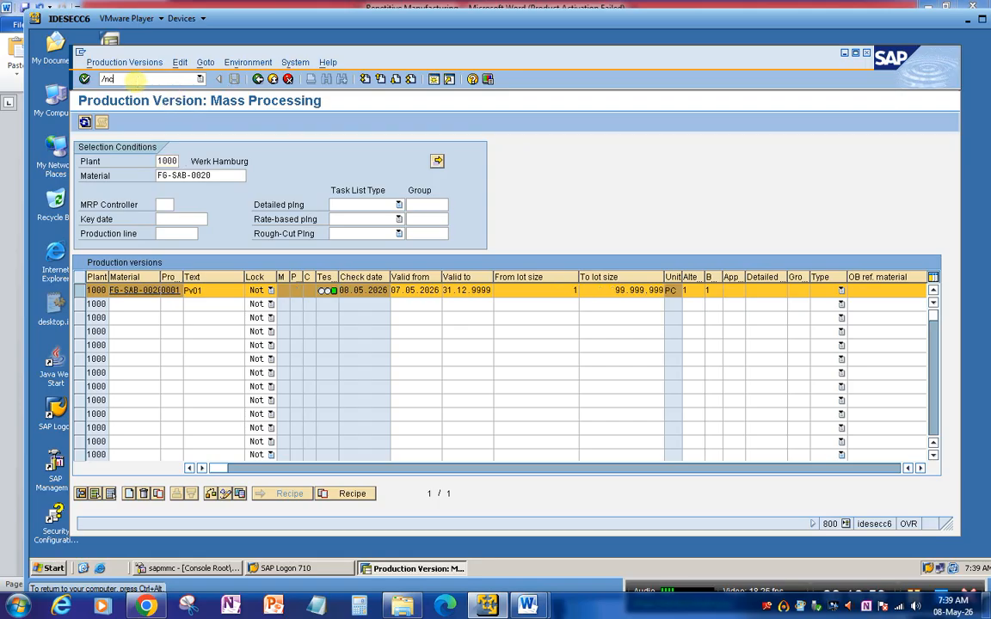
{"action": "type", "text": "/ncs03"}
{"action": "key", "text": "Return"}
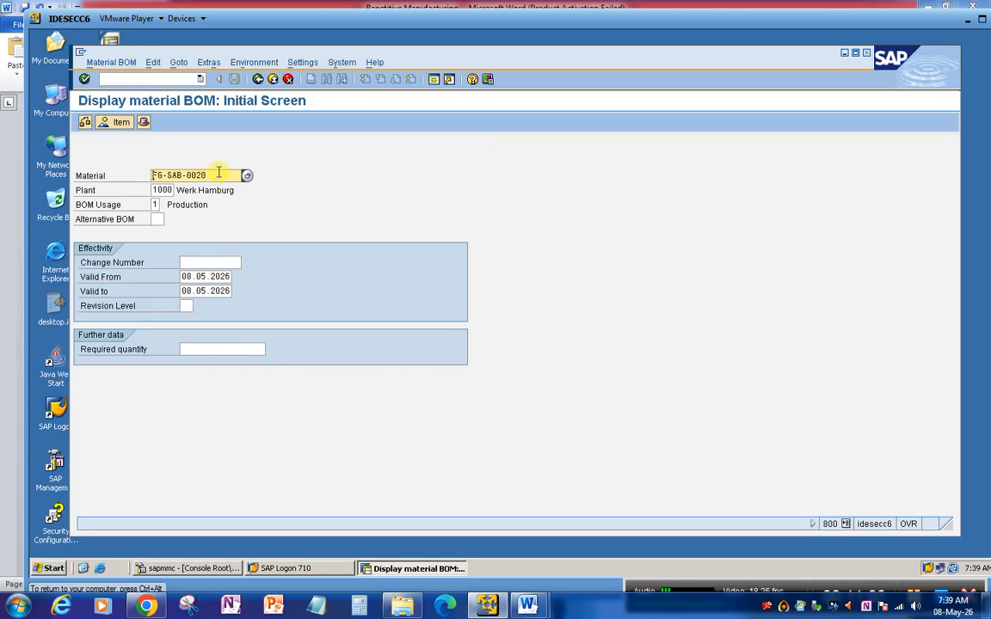
{"action": "key", "text": "Return"}
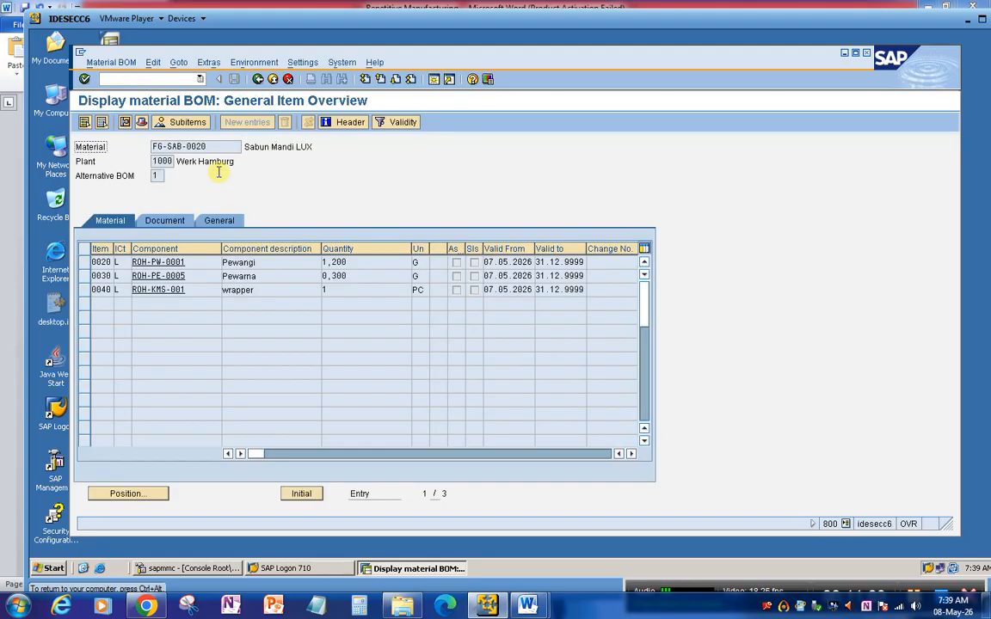
{"action": "left_click", "coordinate": [209, 277]}
{"action": "left_click", "coordinate": [285, 276]}
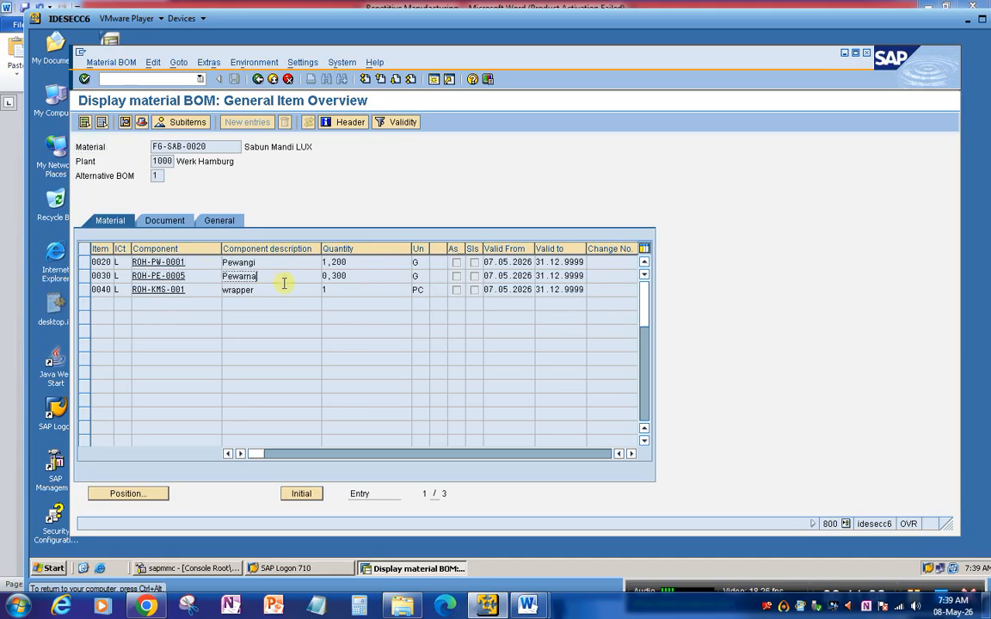
{"action": "left_click", "coordinate": [380, 283]}
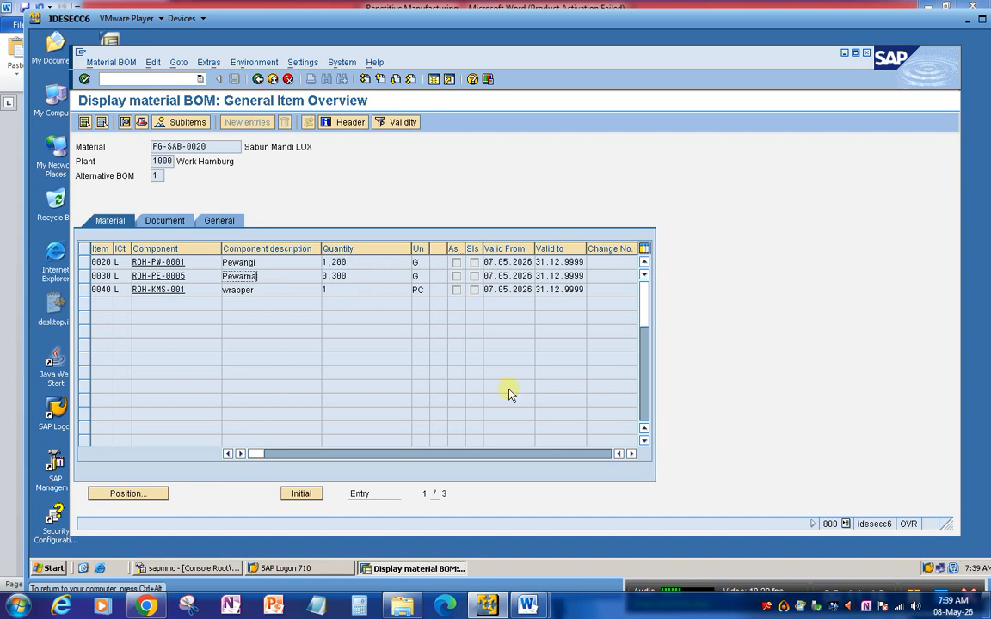
Return to the Word guide, find step 5 on creating the cost collector, and highlight its transaction code KKF6N
{"action": "mouse_move", "coordinate": [532, 608]}
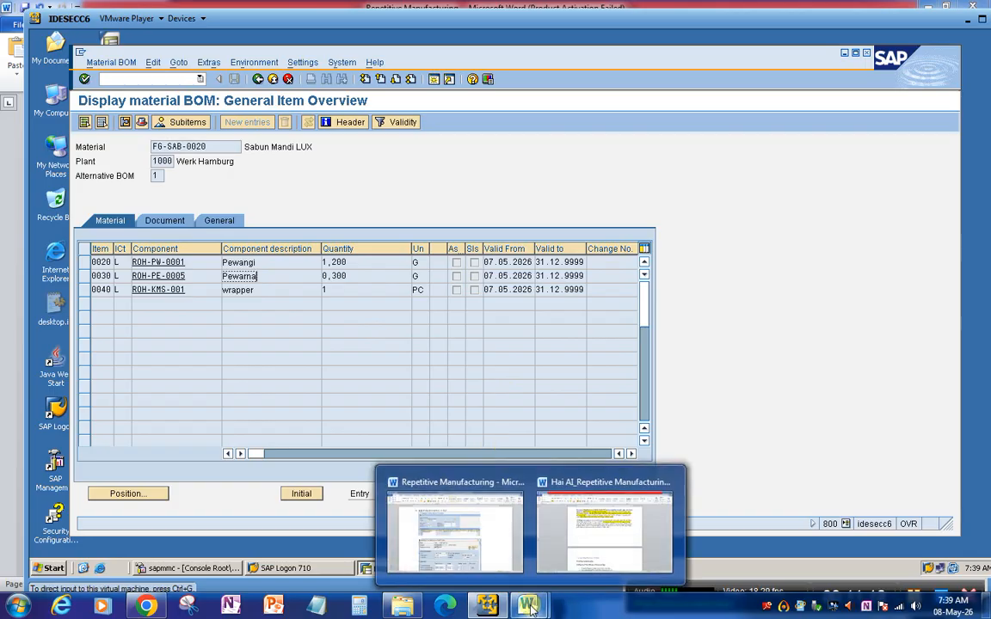
{"action": "left_click", "coordinate": [482, 511]}
{"action": "scroll", "coordinate": [481, 444], "scroll_direction": "down", "scroll_amount": 10}
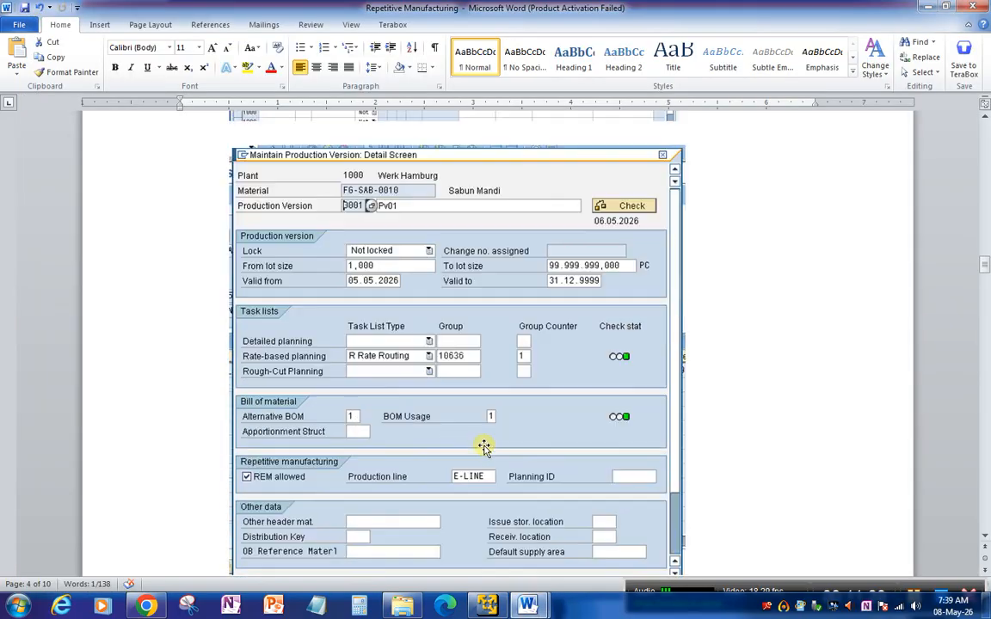
{"action": "scroll", "coordinate": [451, 419], "scroll_direction": "down", "scroll_amount": 1}
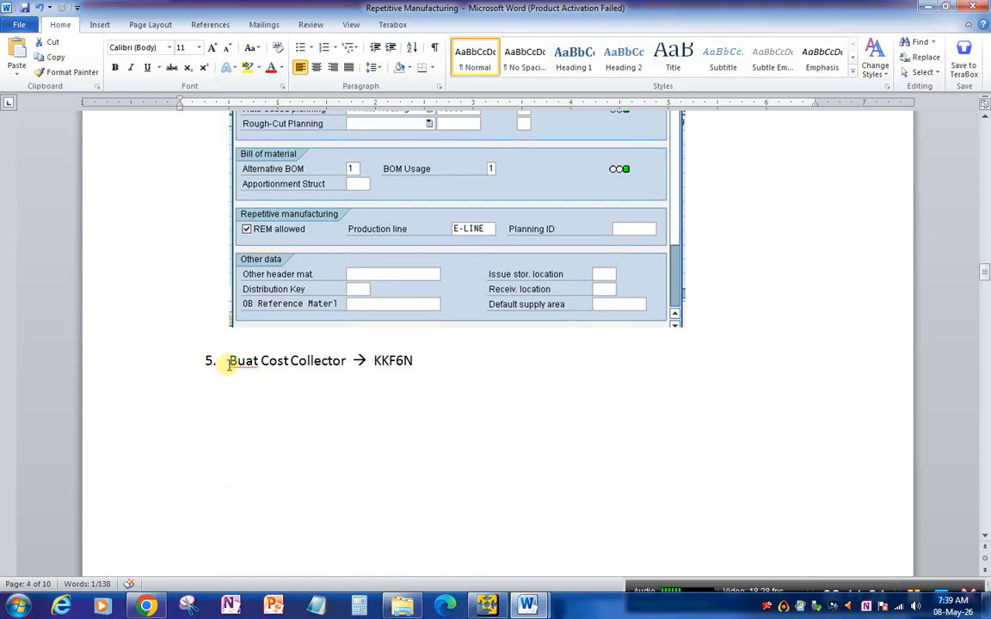
{"action": "left_click_drag", "start_coordinate": [230, 360], "coordinate": [393, 366]}
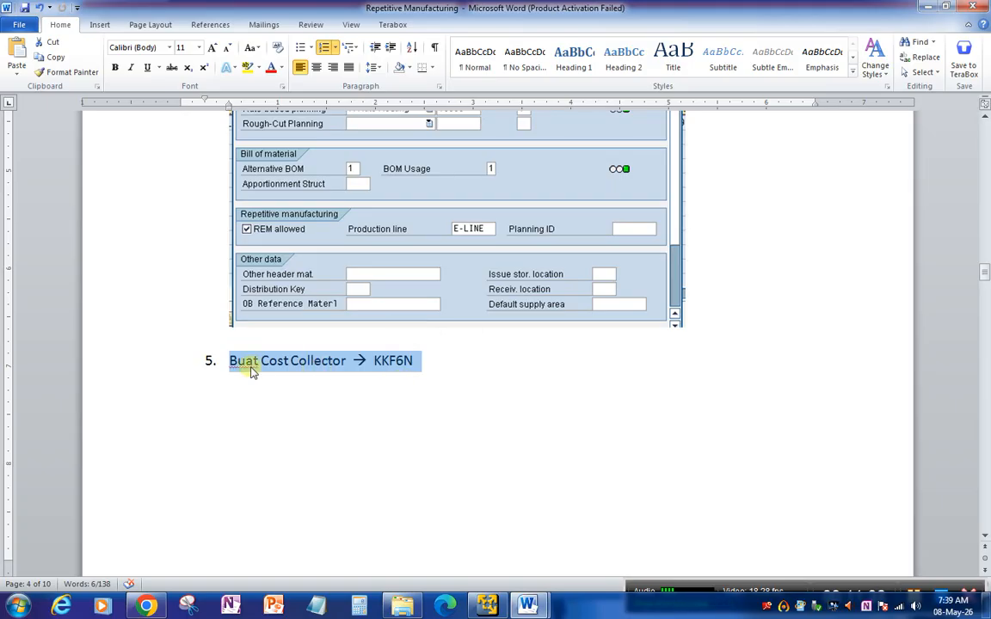
{"action": "left_click", "coordinate": [385, 370]}
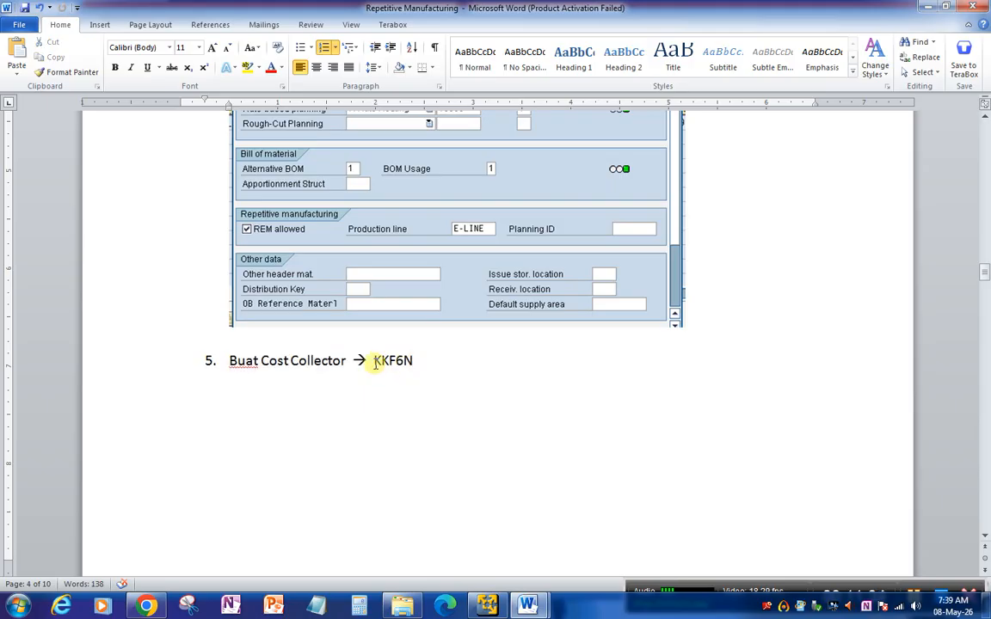
{"action": "left_click_drag", "start_coordinate": [374, 360], "coordinate": [409, 361]}
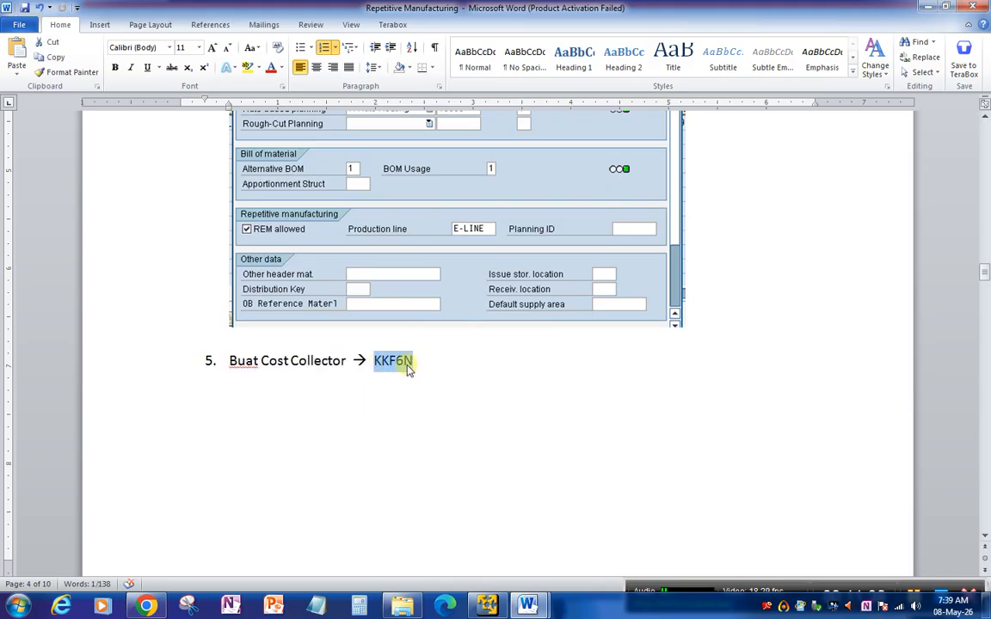
Switch back to SAP, leave the BOM display, and open the product cost collector transaction KKF6N
{"action": "left_click", "coordinate": [489, 604]}
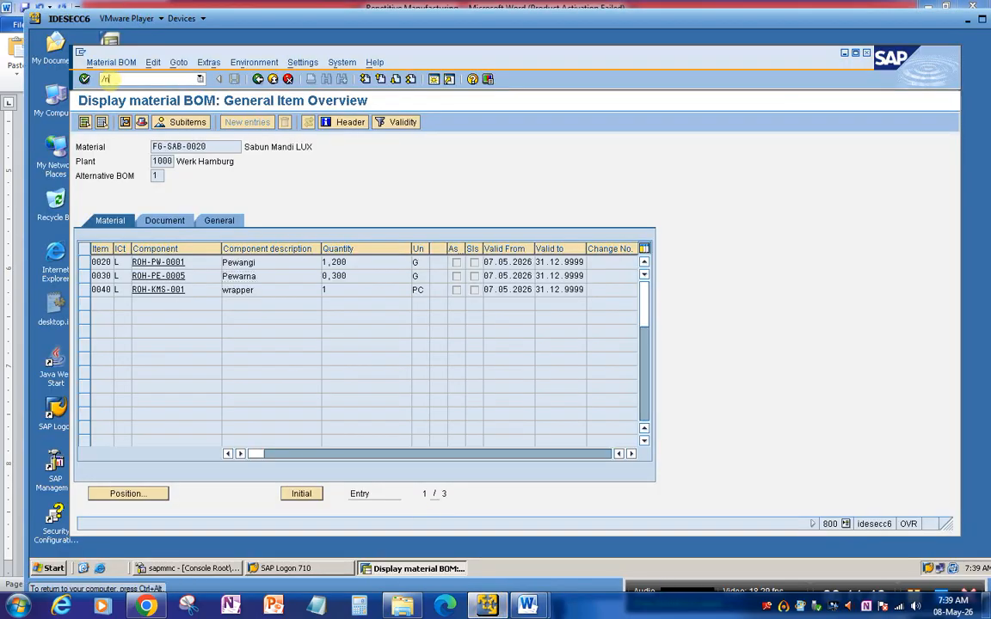
{"action": "key", "text": "Return"}
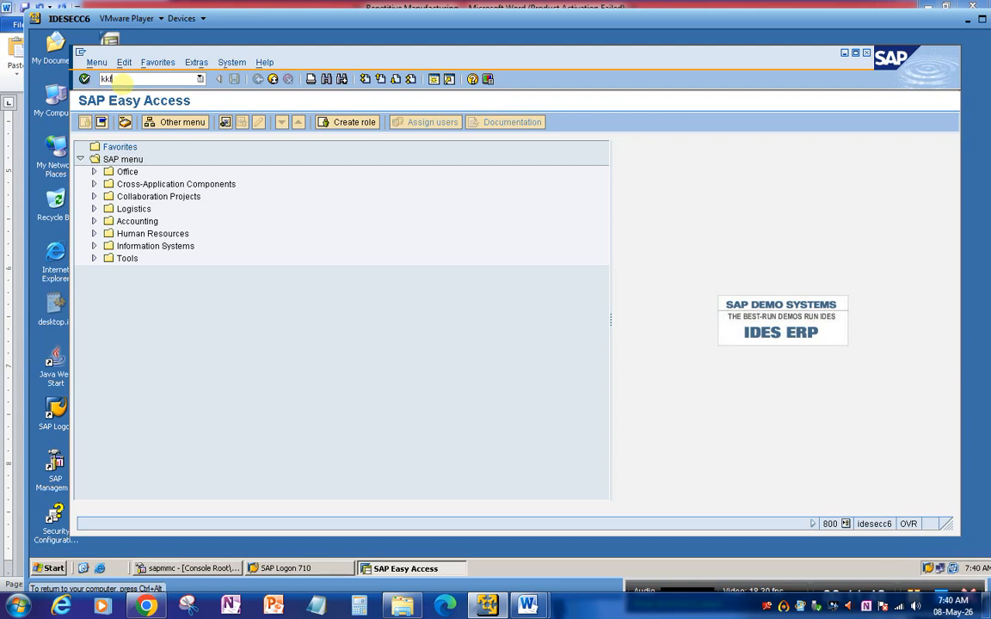
{"action": "key", "text": "Return"}
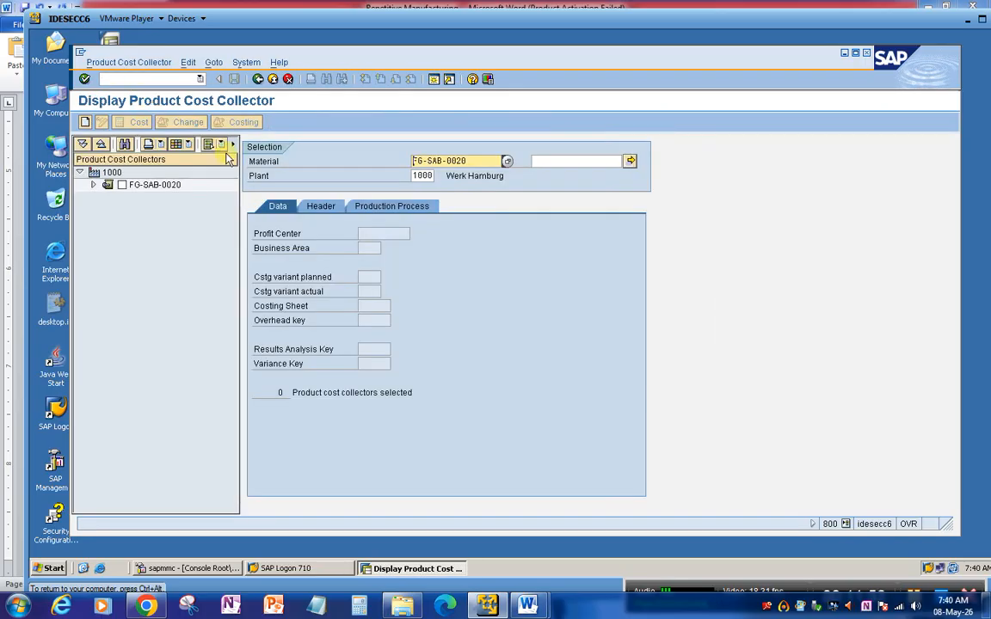
Select product cost collector FG-SAB-0020 under plant 1000 and review its costing data
{"action": "left_click", "coordinate": [112, 173]}
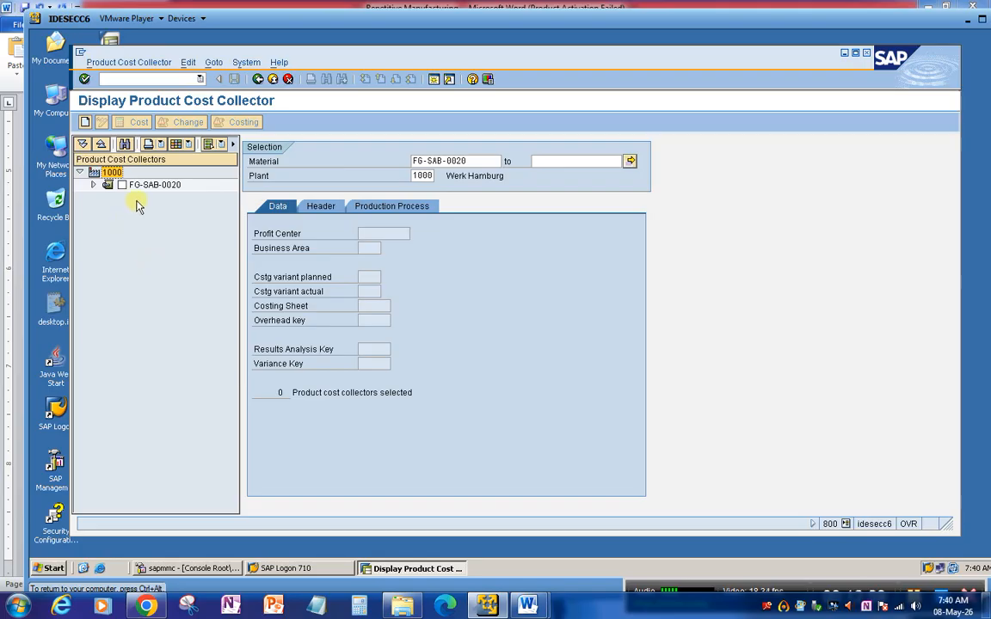
{"action": "left_click", "coordinate": [122, 186]}
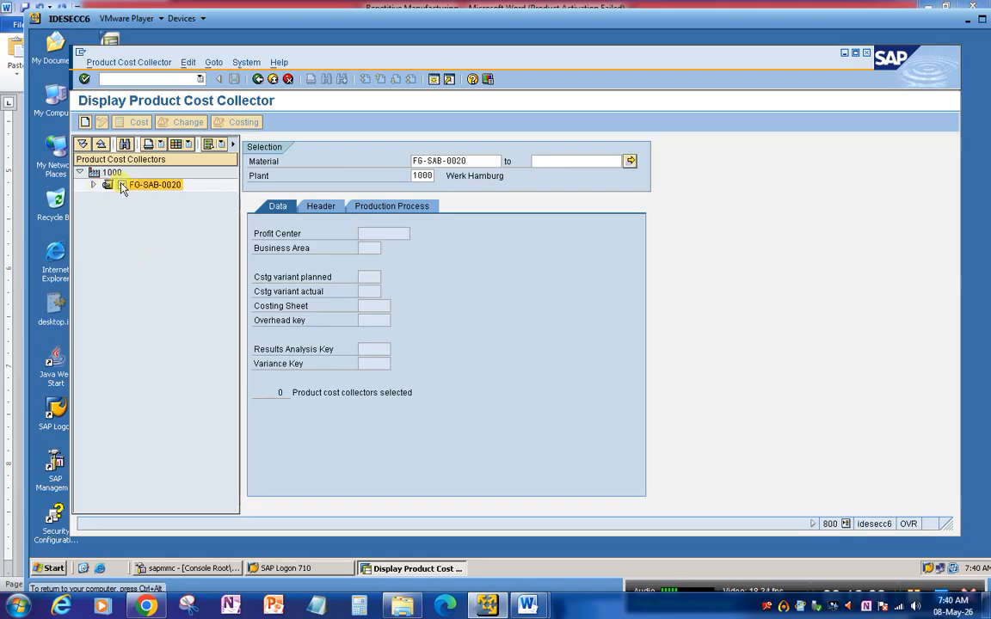
{"action": "left_click", "coordinate": [122, 186]}
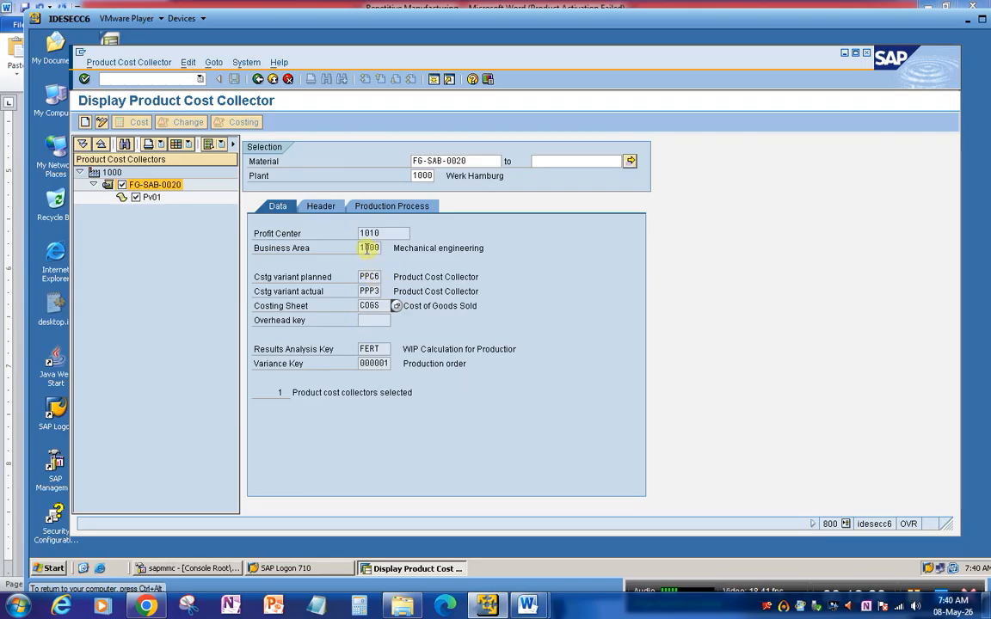
Display the cost collector's header, look up the available order types, and close the list without choosing one
{"action": "left_click", "coordinate": [316, 207]}
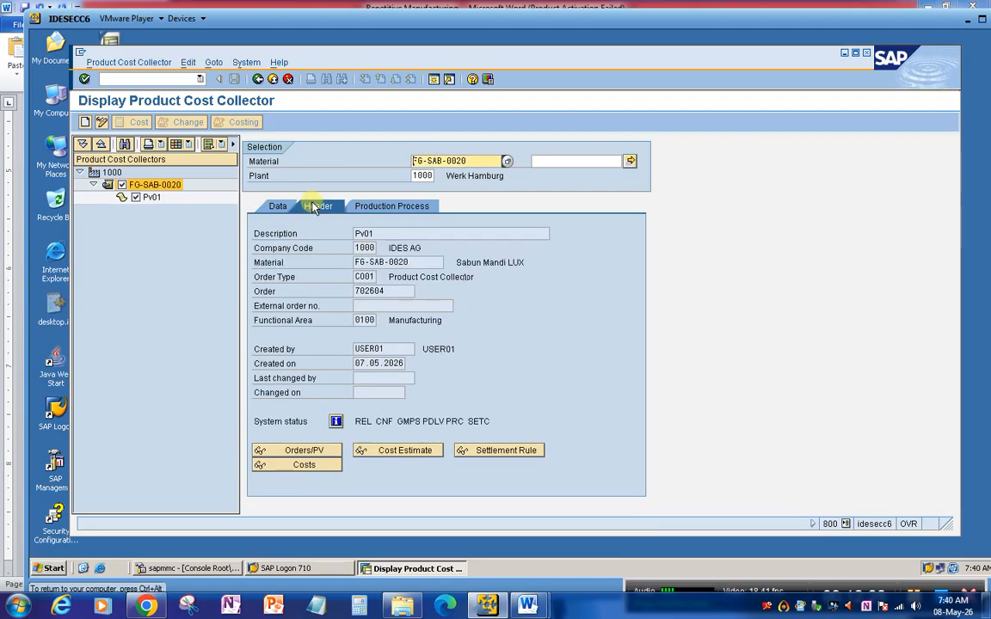
{"action": "left_click", "coordinate": [367, 277]}
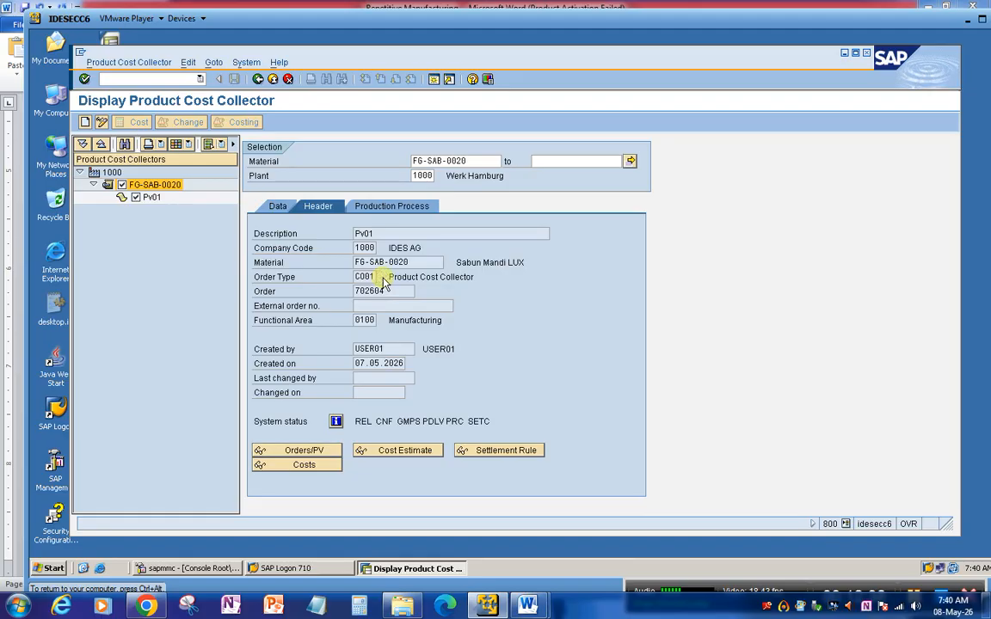
{"action": "left_click", "coordinate": [381, 277]}
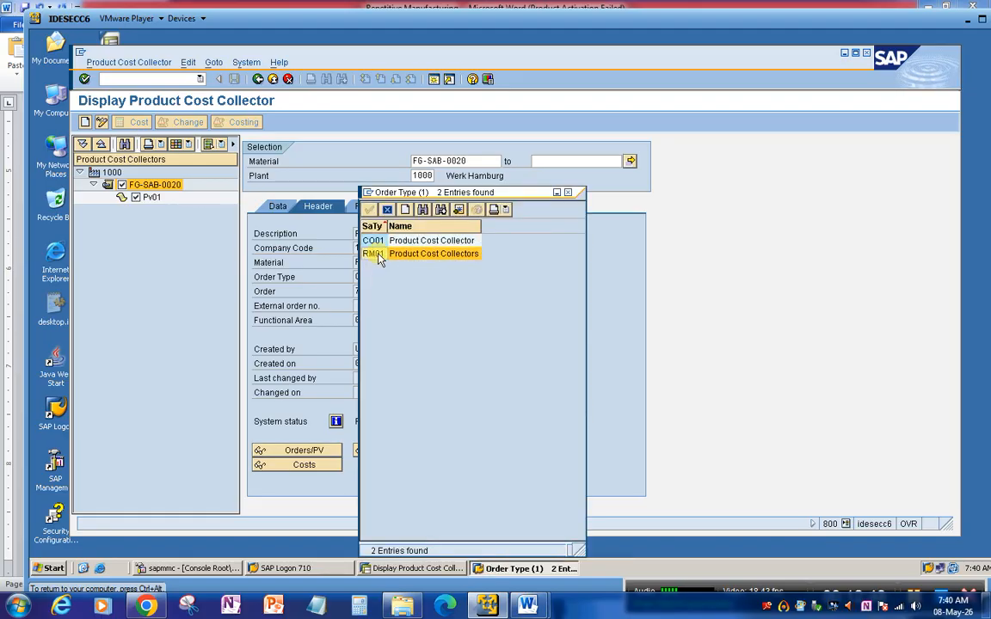
{"action": "left_click", "coordinate": [568, 194]}
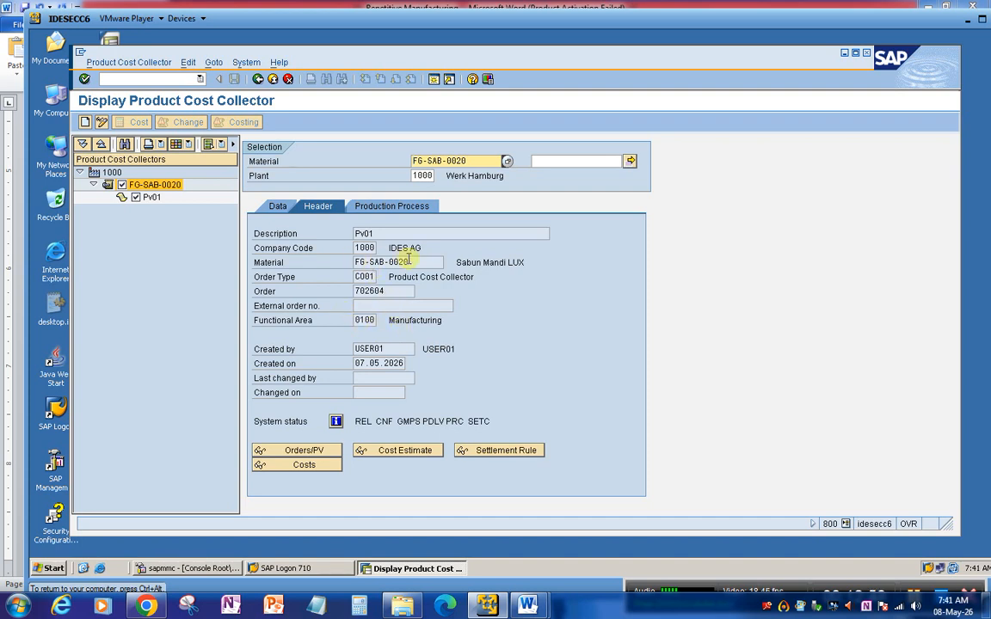
Display the cost collector's production process and highlight its production process number
{"action": "left_click", "coordinate": [385, 208]}
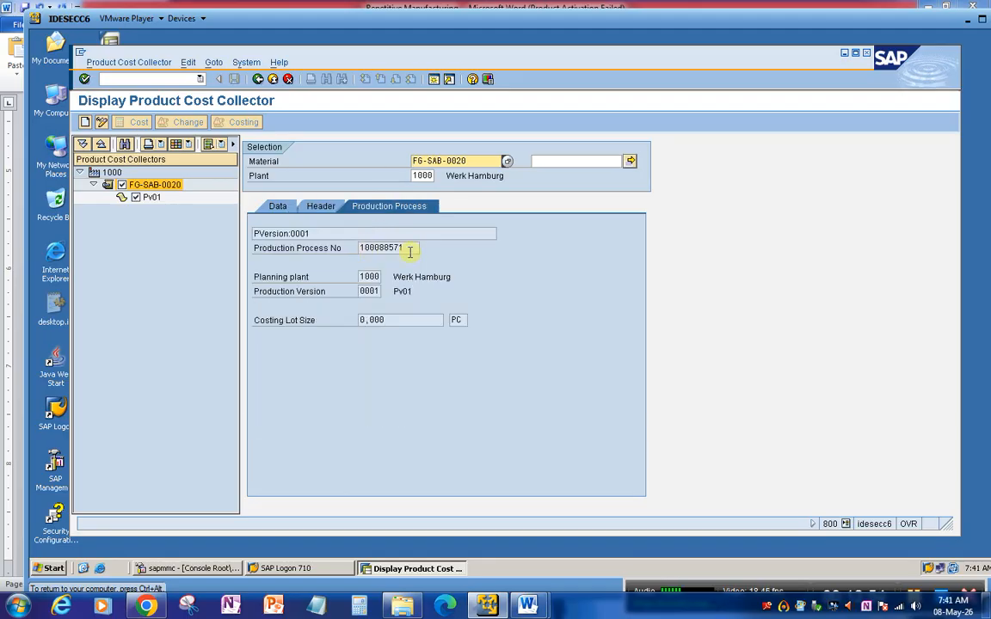
{"action": "left_click_drag", "start_coordinate": [410, 247], "coordinate": [316, 234]}
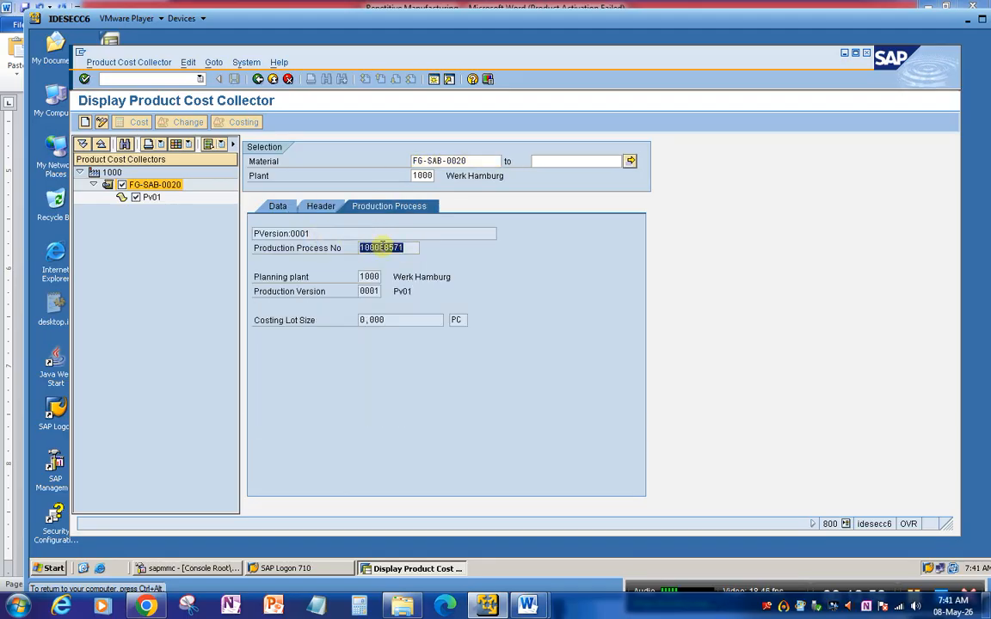
{"action": "left_click", "coordinate": [409, 247]}
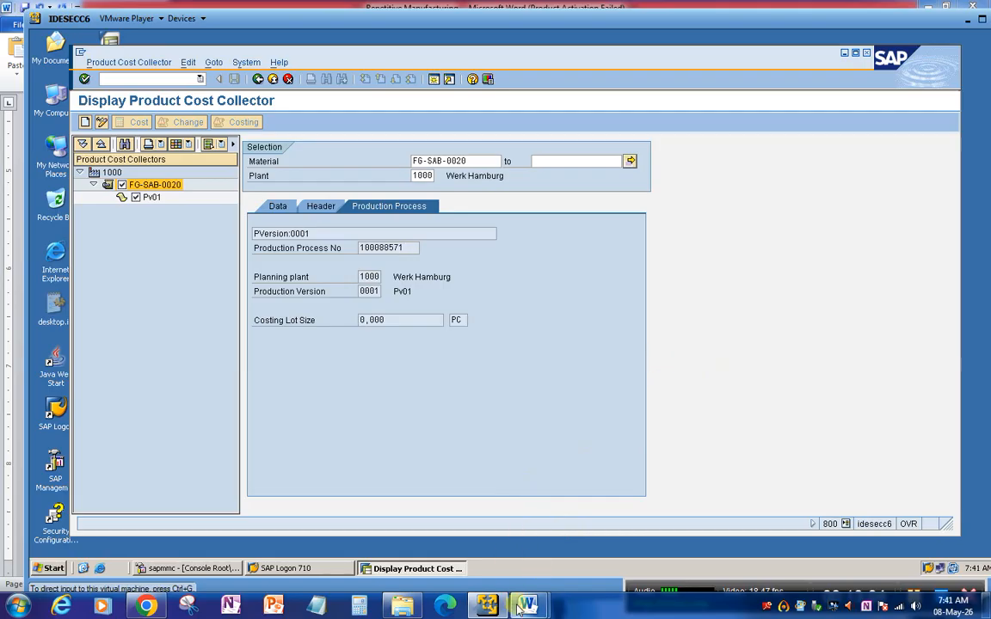
Look through the cost collector screenshots in the Repetitive Manufacturing Word guide and switch back to SAP
{"action": "mouse_move", "coordinate": [524, 607]}
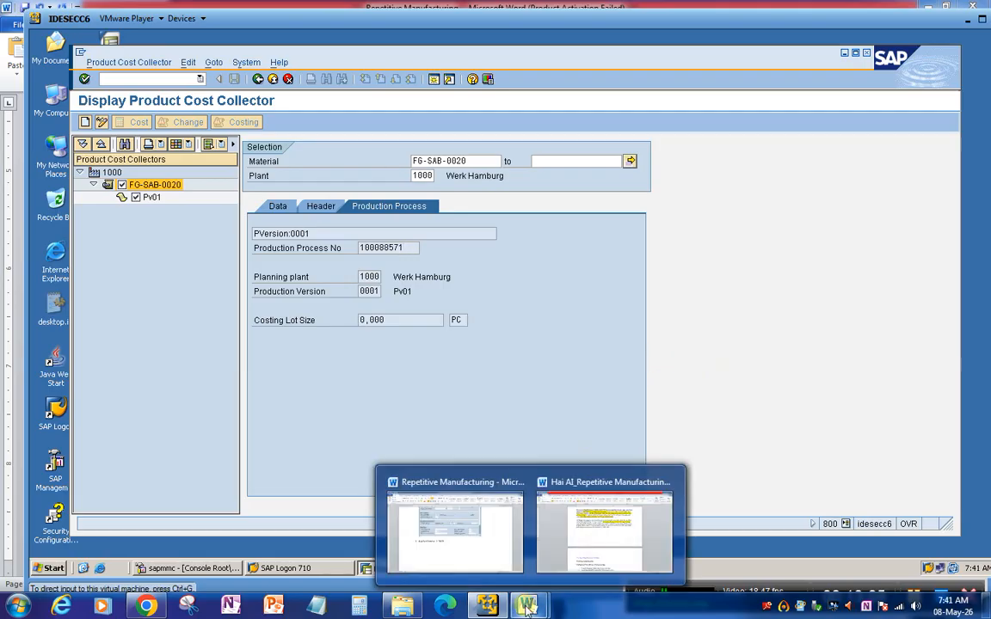
{"action": "left_click", "coordinate": [470, 549]}
{"action": "scroll", "coordinate": [427, 451], "scroll_direction": "down", "scroll_amount": 10}
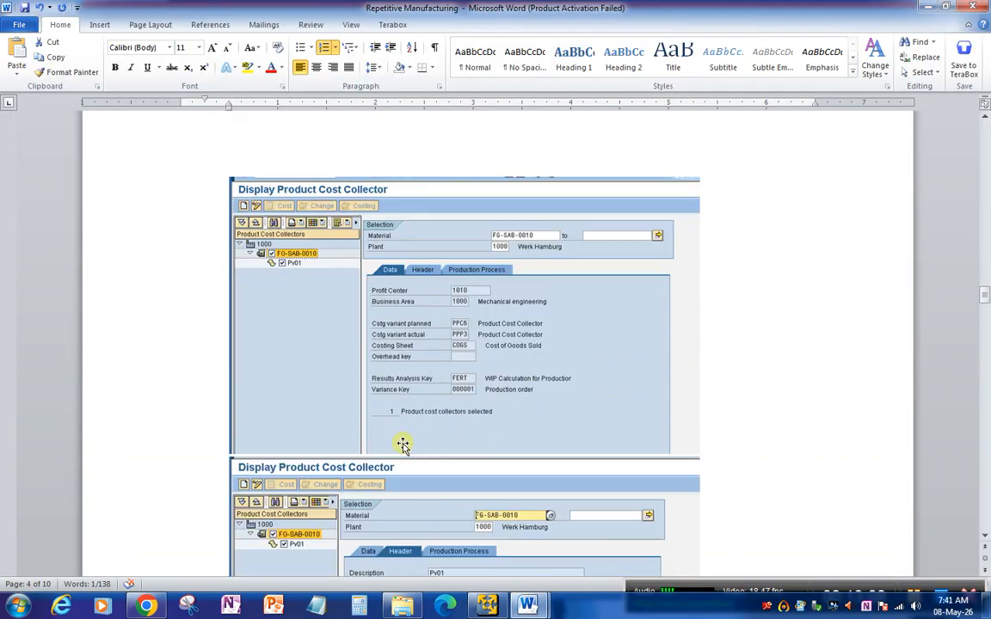
{"action": "scroll", "coordinate": [359, 319], "scroll_direction": "down", "scroll_amount": 6}
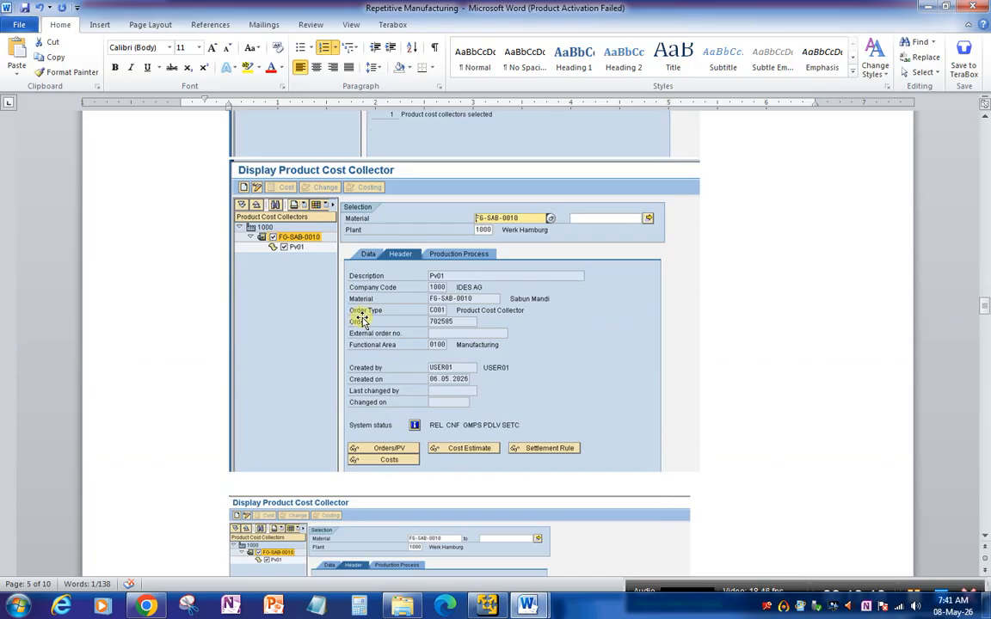
{"action": "left_click", "coordinate": [487, 607]}
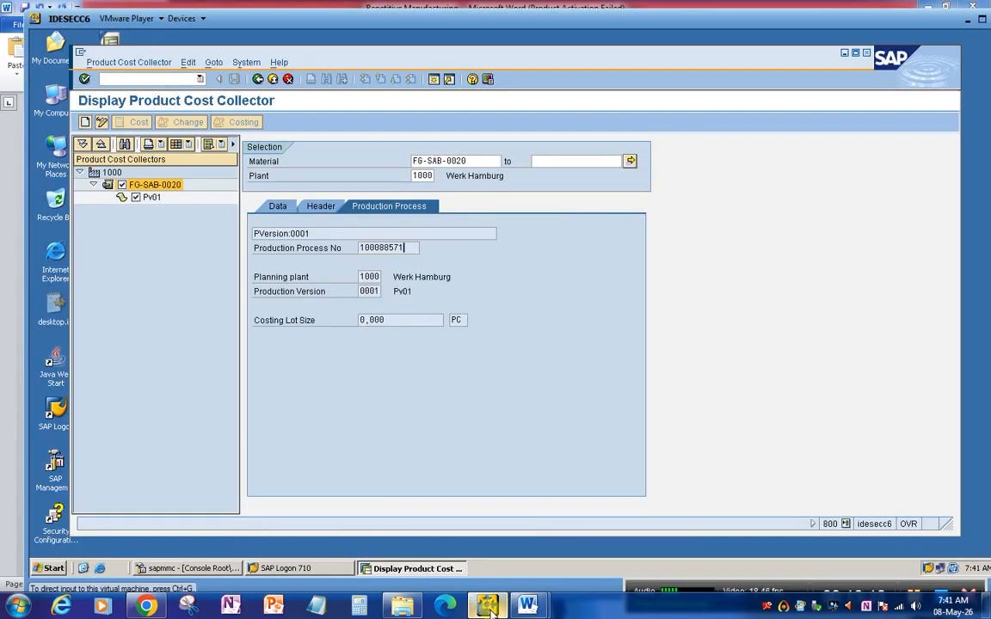
{"action": "left_click", "coordinate": [340, 384]}
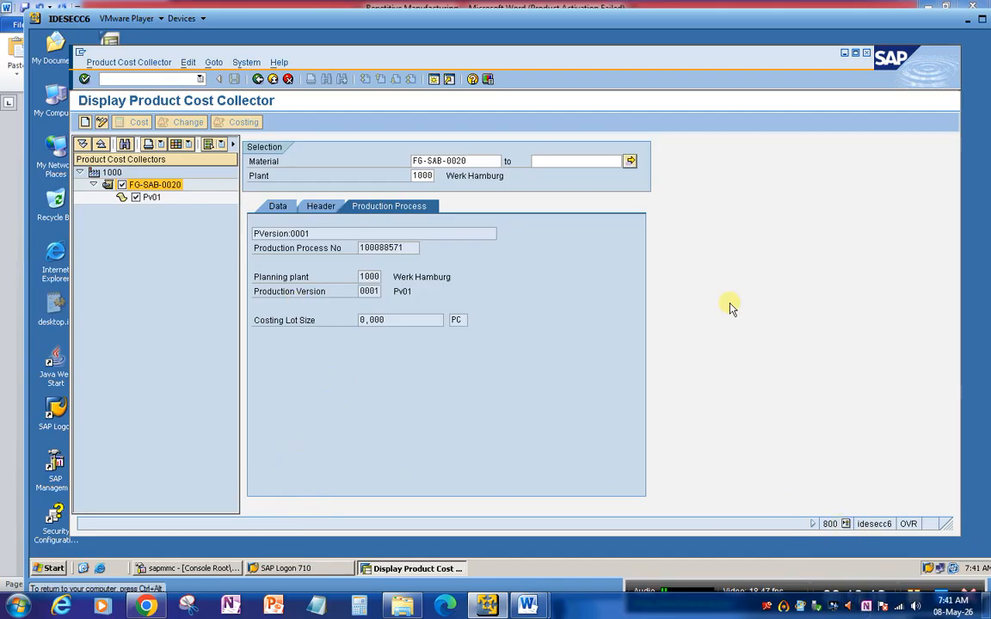
{"action": "left_click_drag", "start_coordinate": [551, 20], "coordinate": [550, 14]}
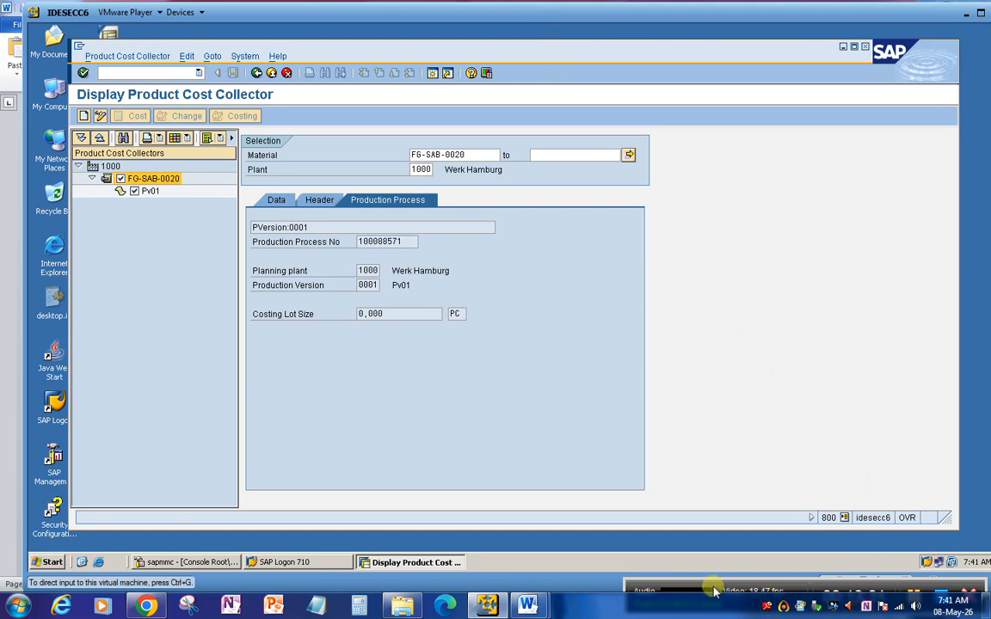
{"action": "left_click_drag", "start_coordinate": [719, 587], "coordinate": [713, 577]}
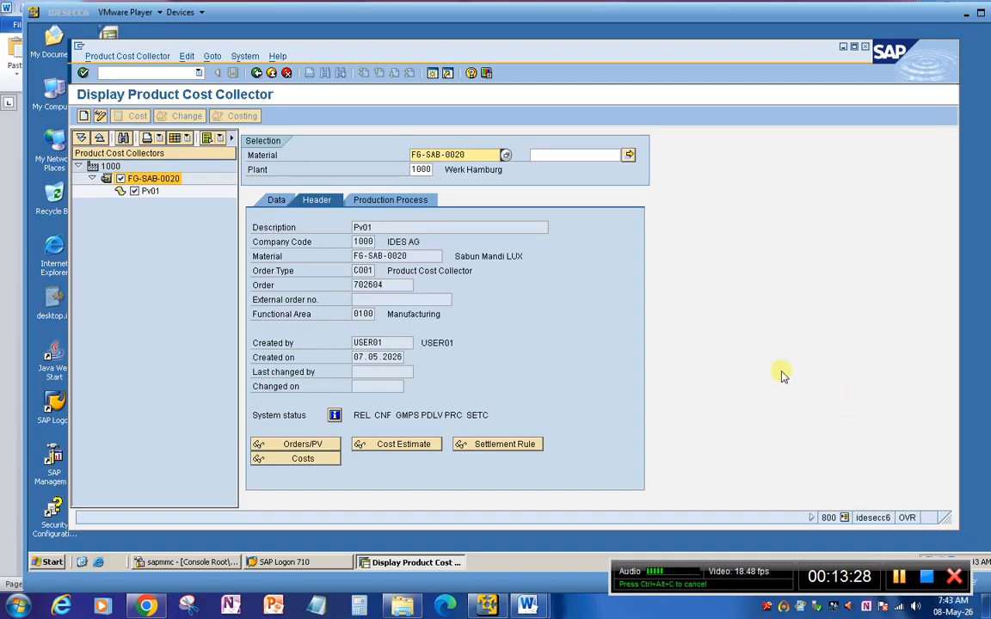
Display the cost estimate from the collector's header, review its costs and itemization, and return to the cost collector
{"action": "left_click", "coordinate": [294, 202]}
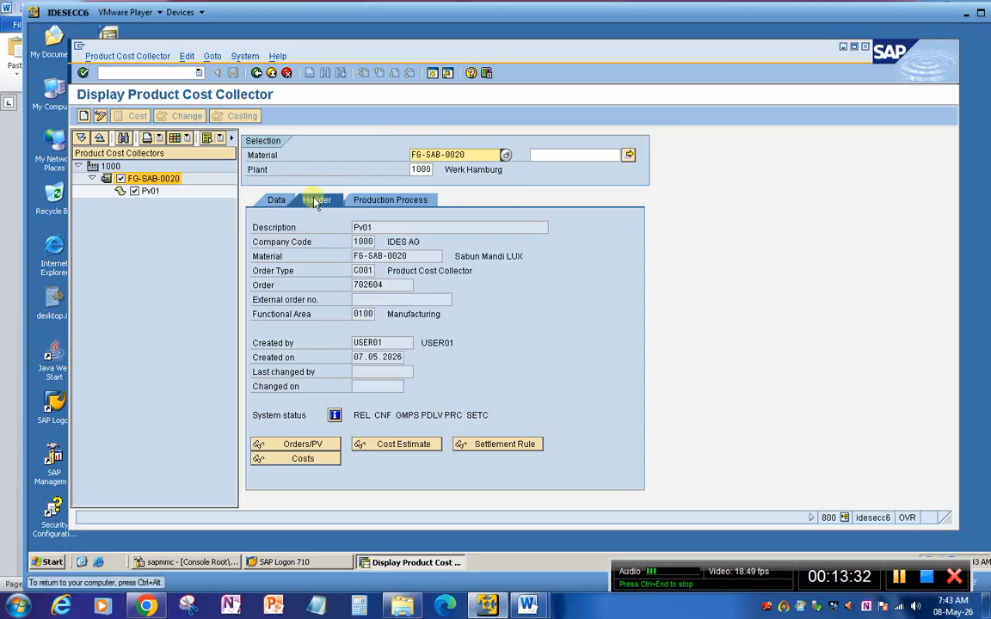
{"action": "left_click", "coordinate": [276, 200]}
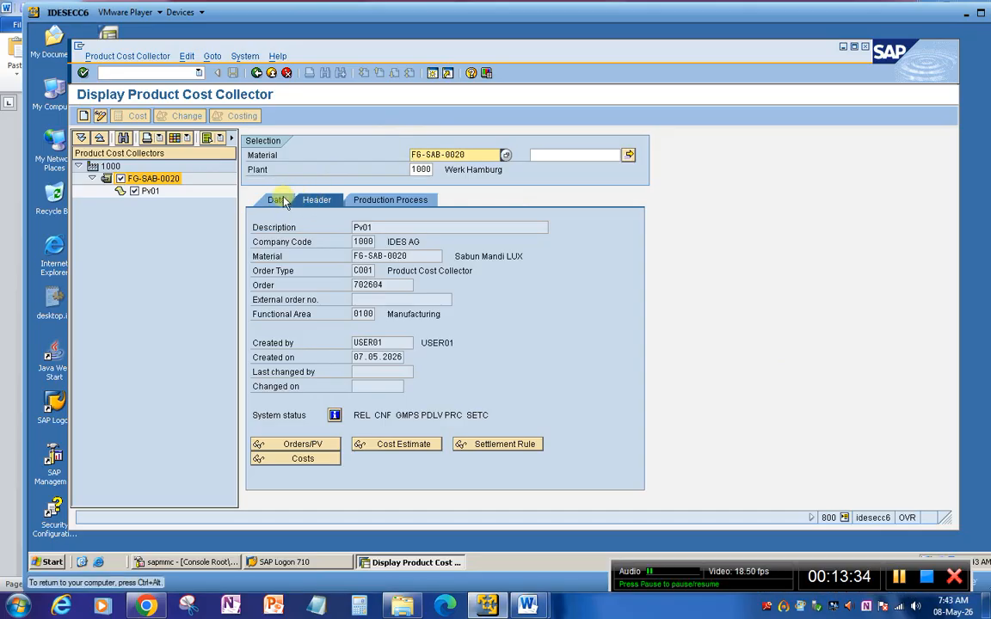
{"action": "left_click", "coordinate": [317, 200]}
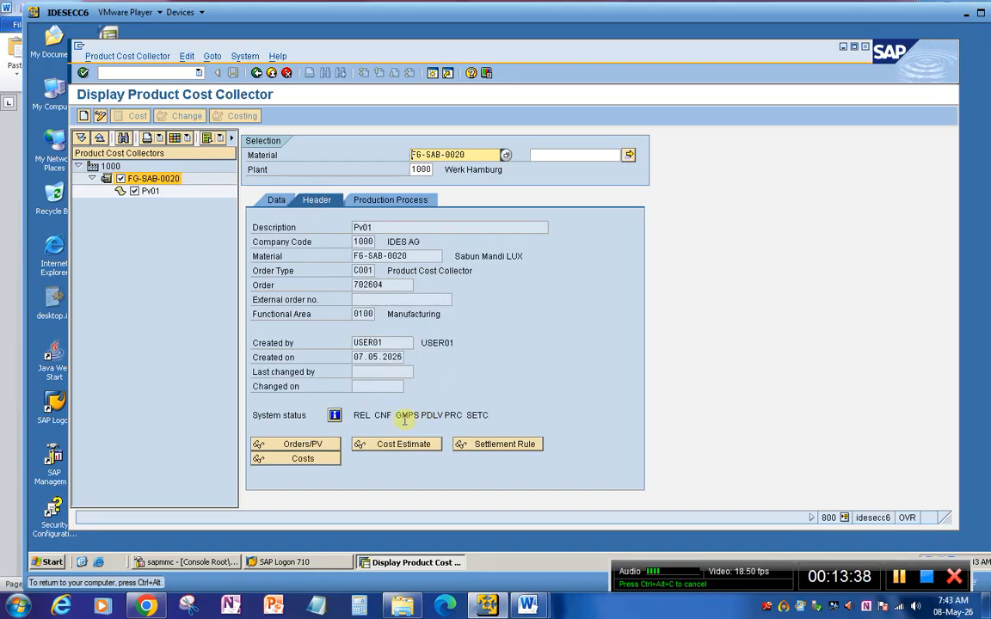
{"action": "left_click", "coordinate": [394, 445]}
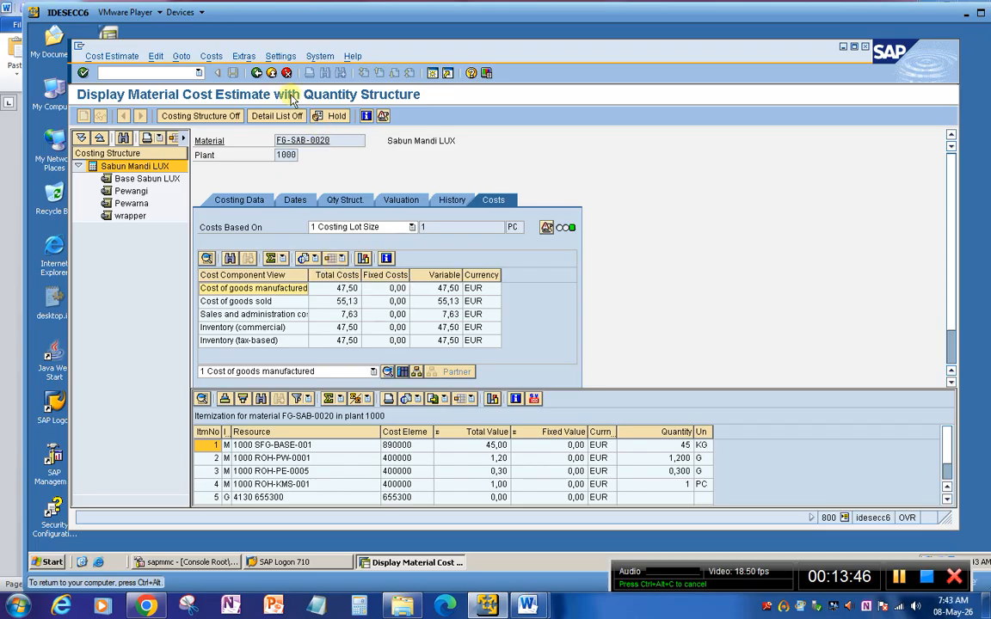
{"action": "left_click", "coordinate": [256, 73]}
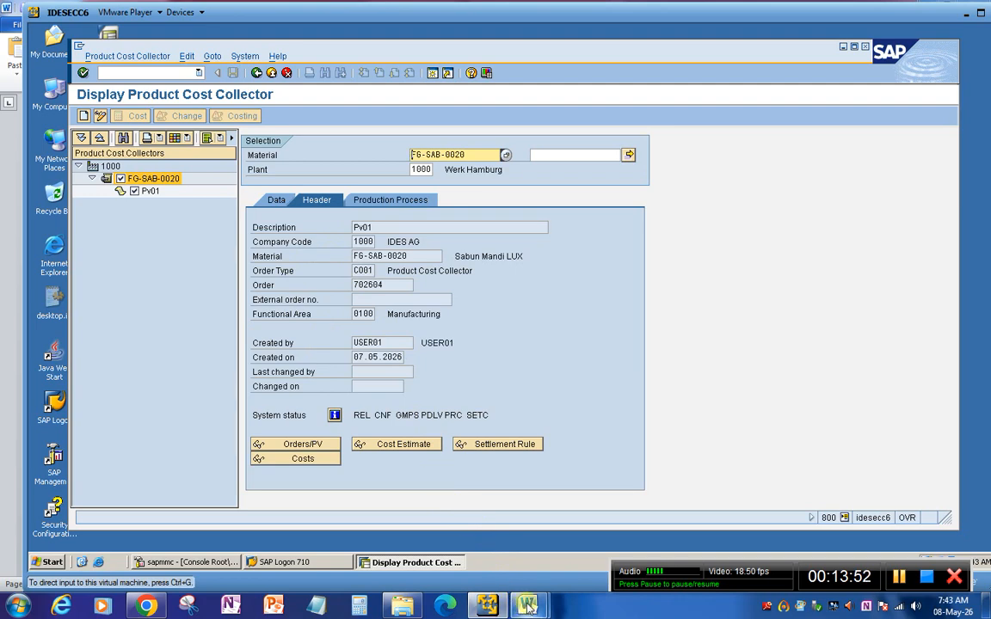
Return to the Repetitive Manufacturing Word guide and find step 6 on creating the PIR
{"action": "mouse_move", "coordinate": [528, 608]}
{"action": "left_click", "coordinate": [458, 538]}
{"action": "scroll", "coordinate": [420, 430], "scroll_direction": "down", "scroll_amount": 10}
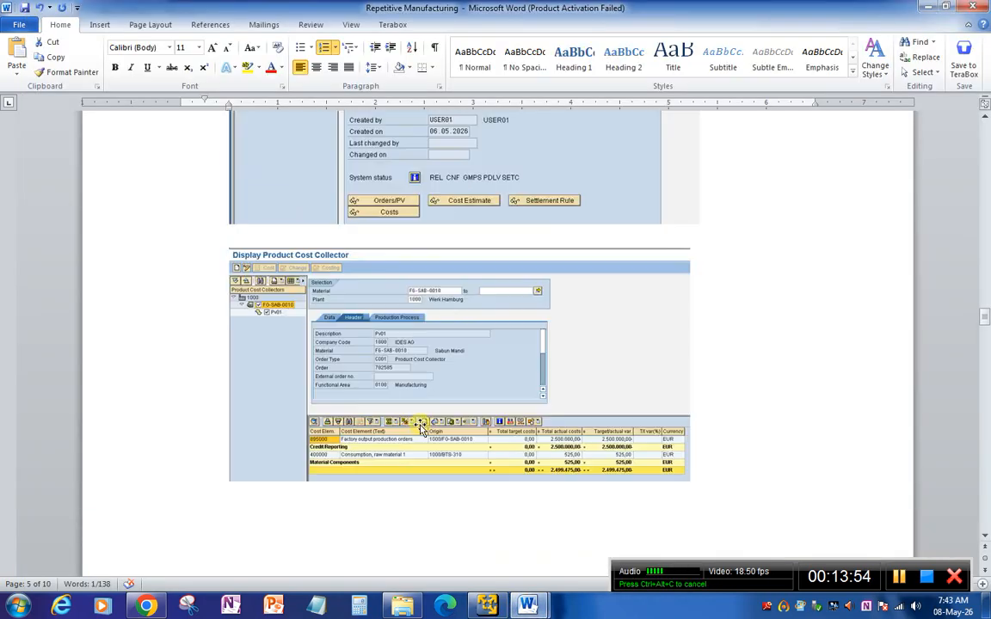
{"action": "scroll", "coordinate": [419, 427], "scroll_direction": "down", "scroll_amount": 10}
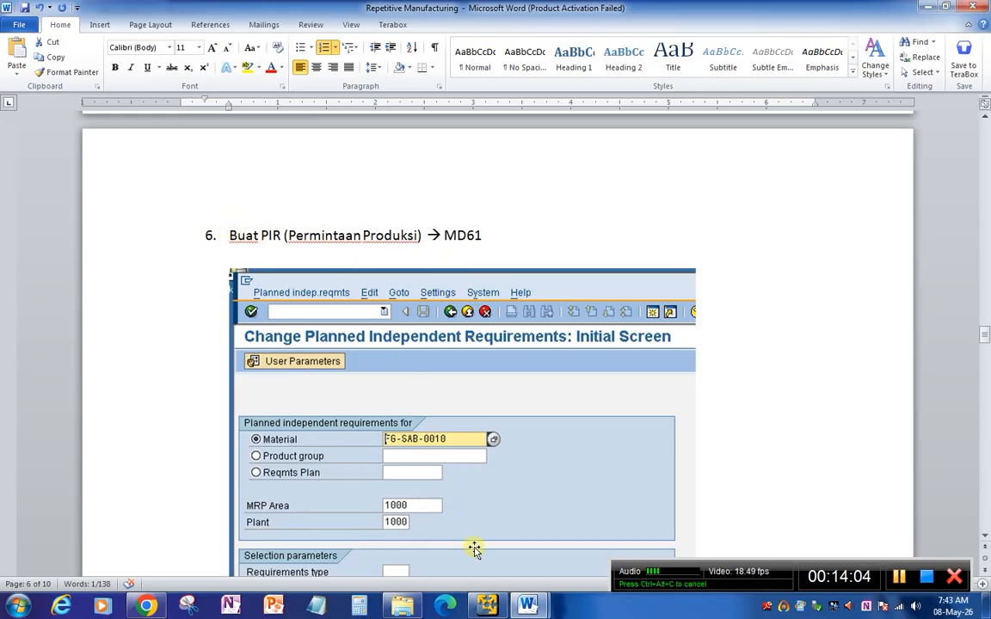
Switch back to SAP, leave the cost collector with /n, and open transaction MD62 to change planned independent requirements
{"action": "left_click", "coordinate": [487, 608]}
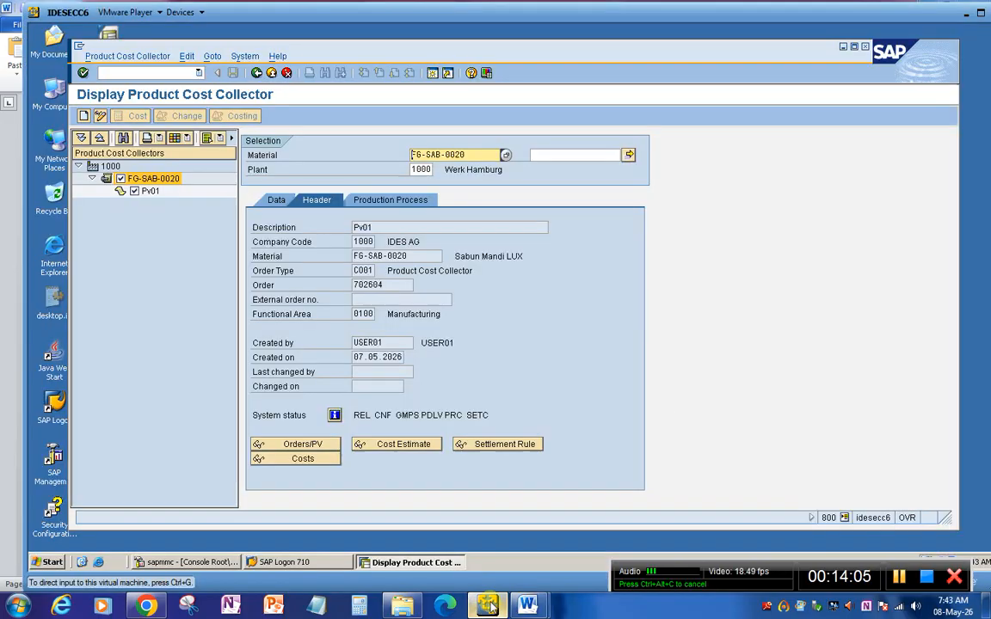
{"action": "left_click", "coordinate": [124, 74]}
{"action": "type", "text": "/n"}
{"action": "key", "text": "Return"}
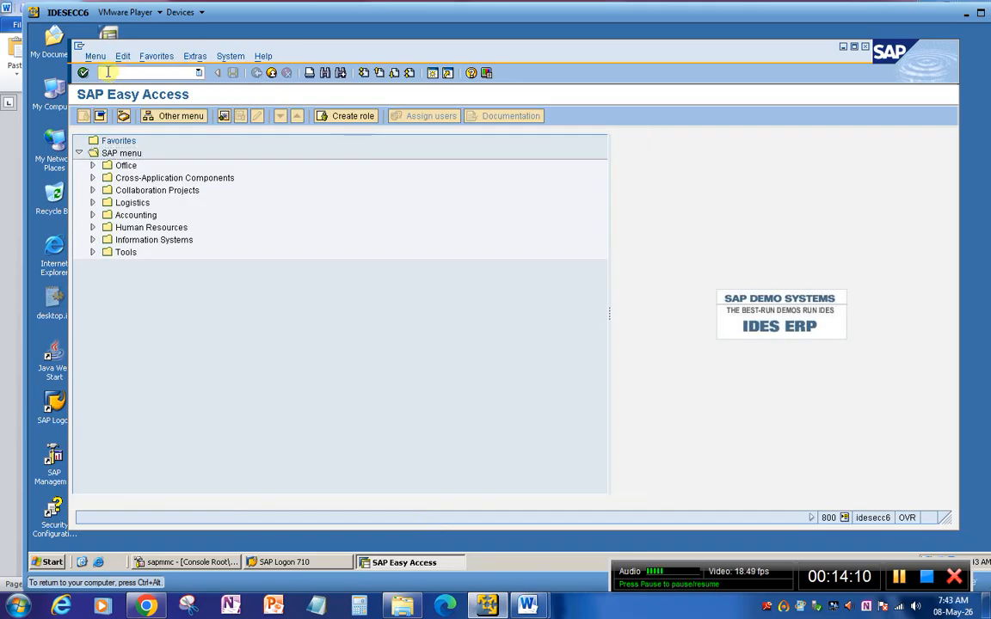
{"action": "type", "text": "md62"}
{"action": "key", "text": "Return"}
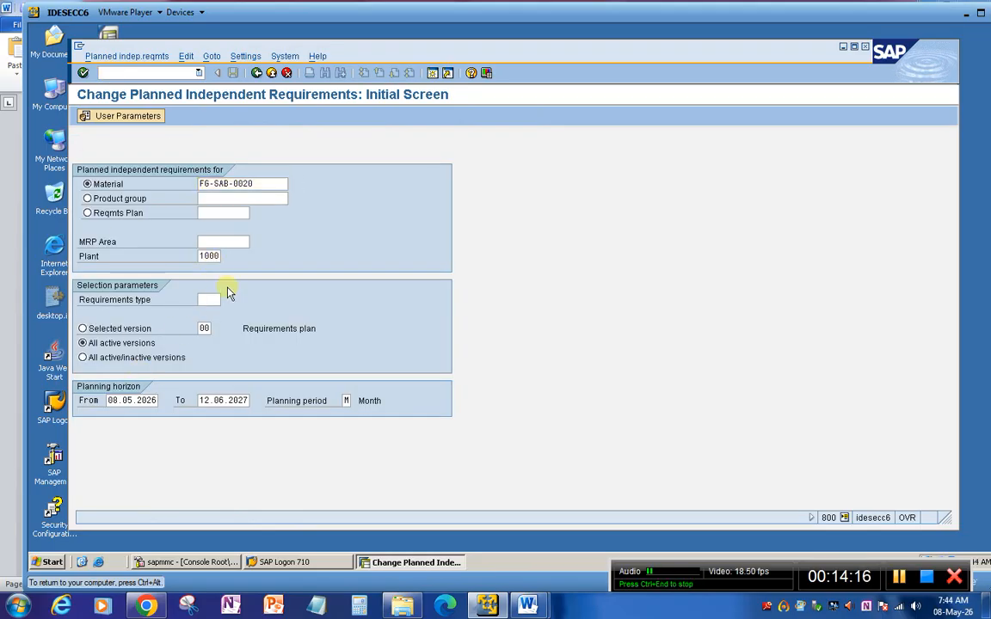
Open the planning table for FG-SAB-0020 in plant 1000, examine the May 2026 requirement quantity, and leave without changing it
{"action": "key", "text": "Return"}
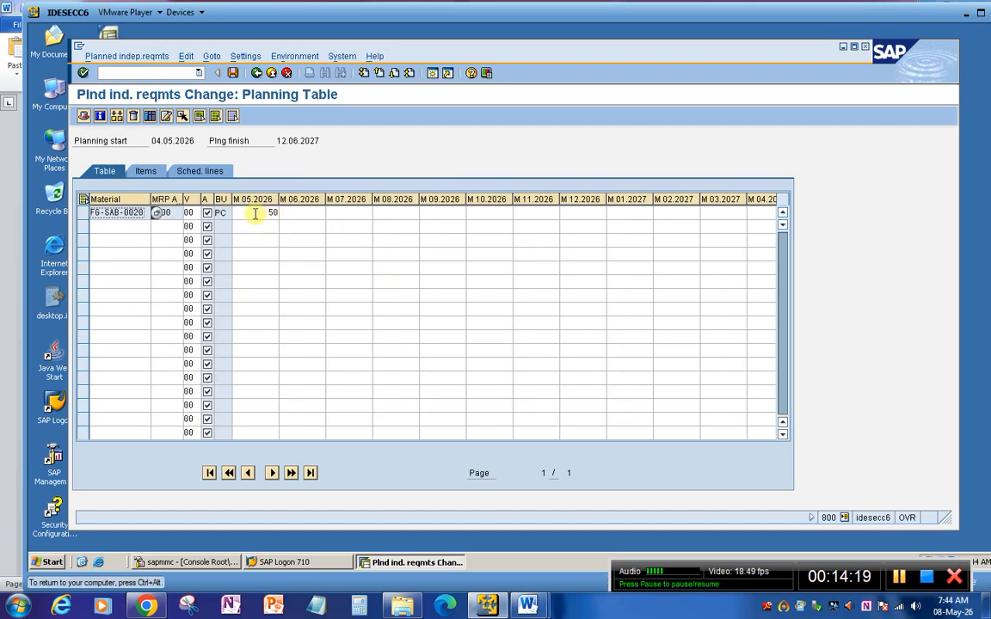
{"action": "left_click", "coordinate": [259, 213]}
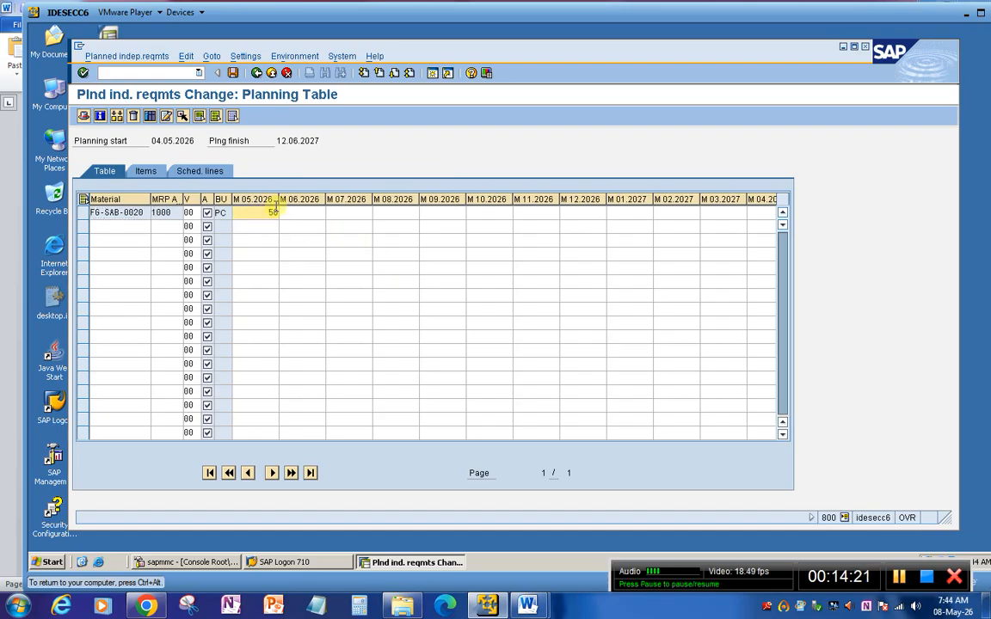
{"action": "left_click", "coordinate": [287, 211]}
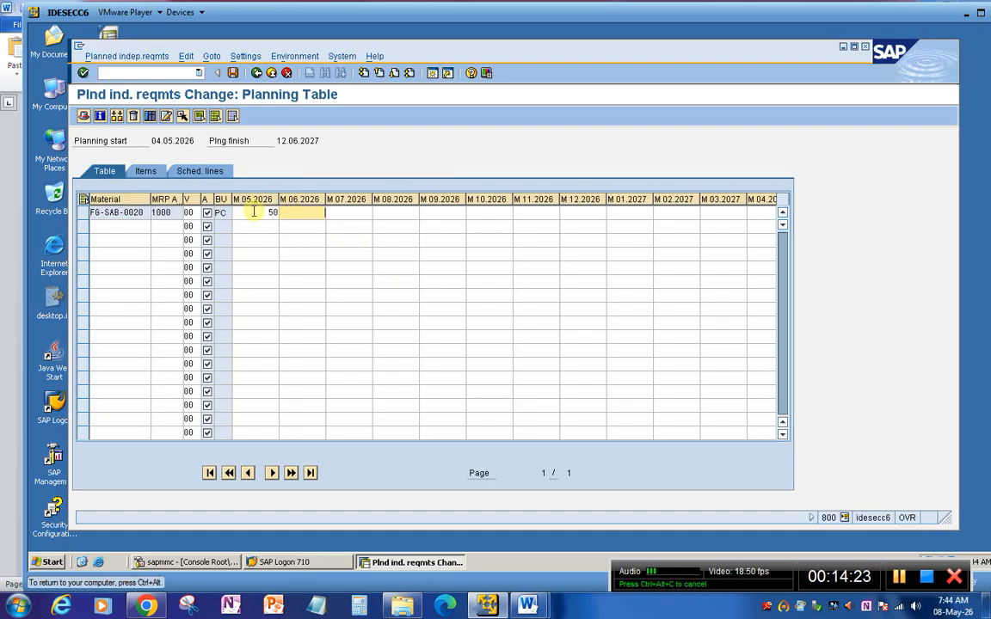
{"action": "left_click", "coordinate": [255, 214]}
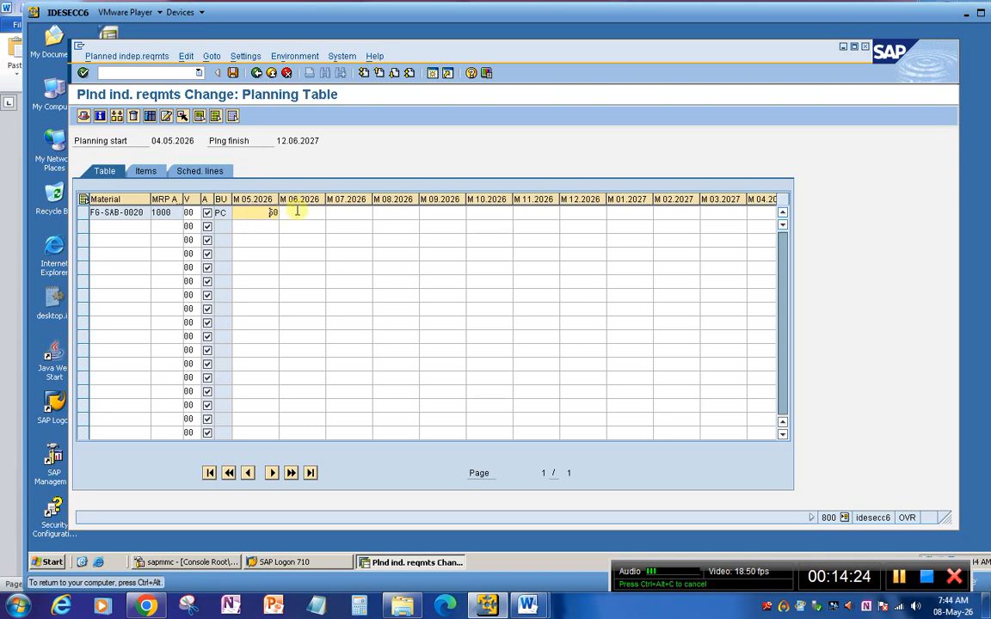
{"action": "left_click_drag", "start_coordinate": [263, 213], "coordinate": [283, 214]}
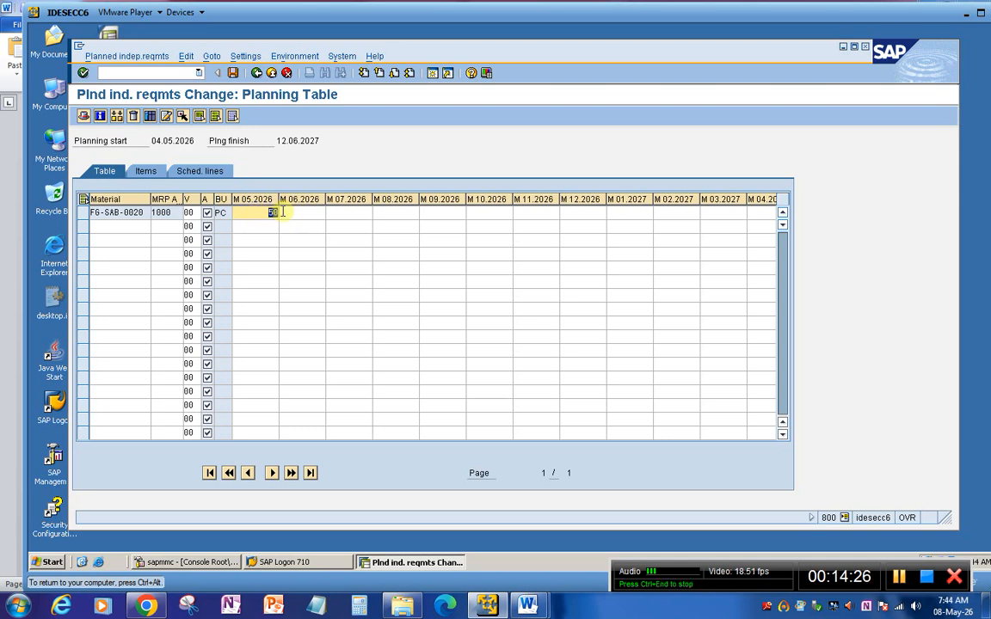
{"action": "left_click", "coordinate": [225, 212]}
{"action": "left_click", "coordinate": [254, 214]}
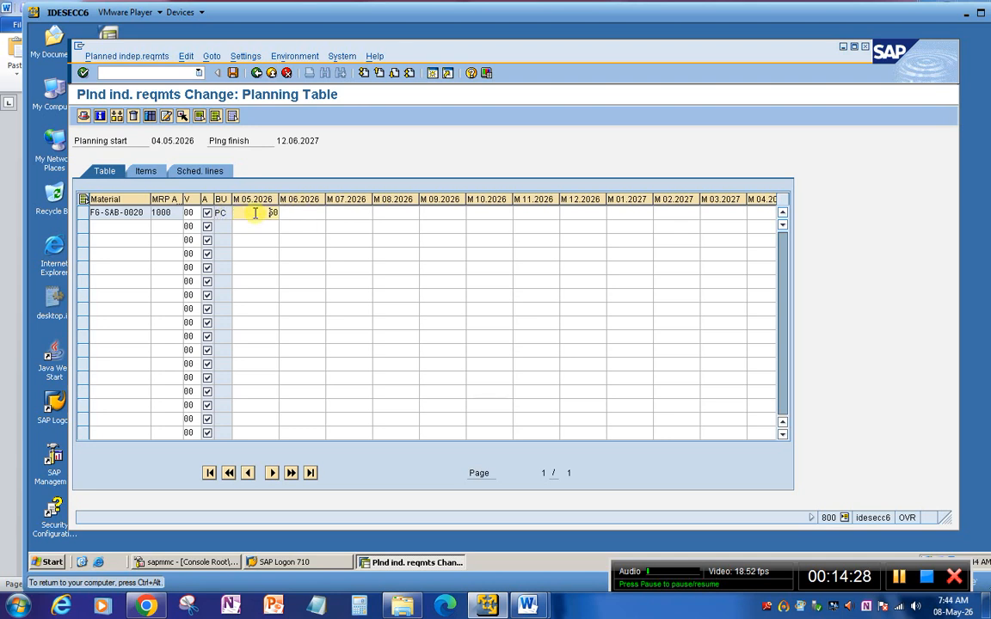
{"action": "left_click", "coordinate": [256, 72]}
{"action": "left_click", "coordinate": [454, 338]}
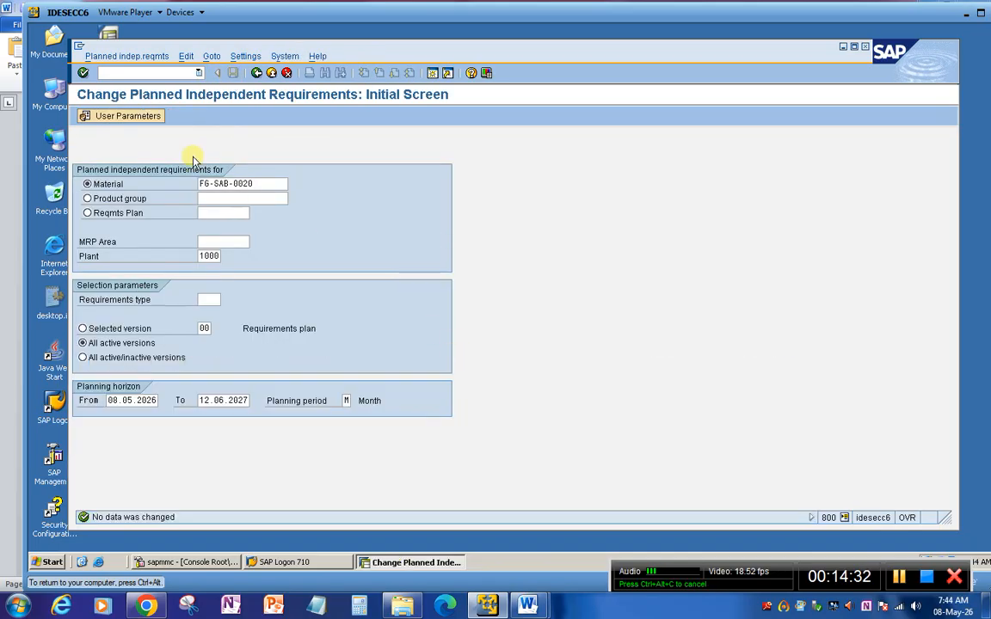
Leave the planned independent requirements and open the single-item, multi-level MRP transaction
{"action": "double_click", "coordinate": [255, 183]}
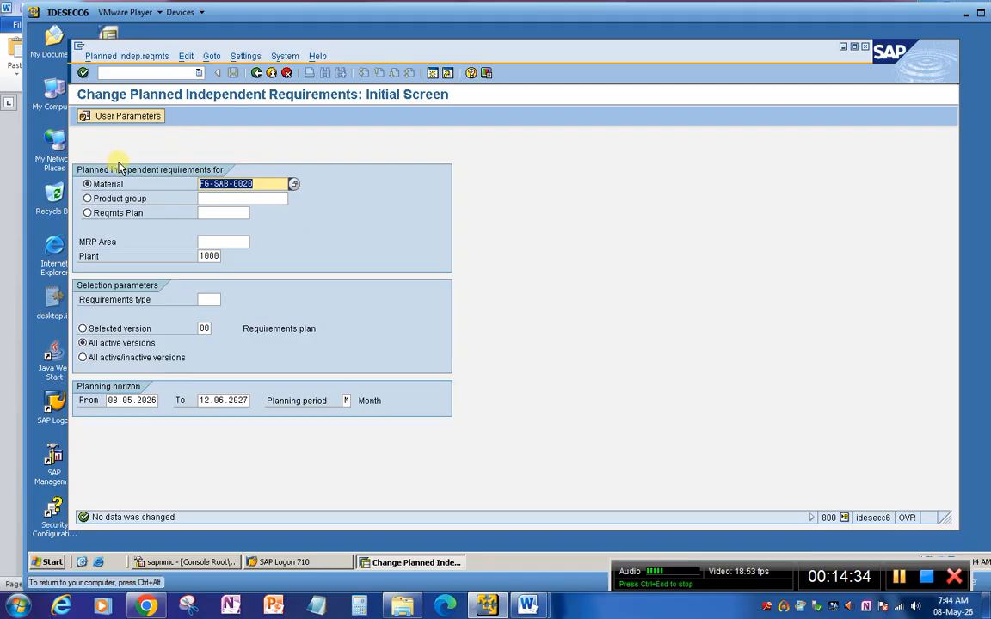
{"action": "left_click", "coordinate": [116, 73]}
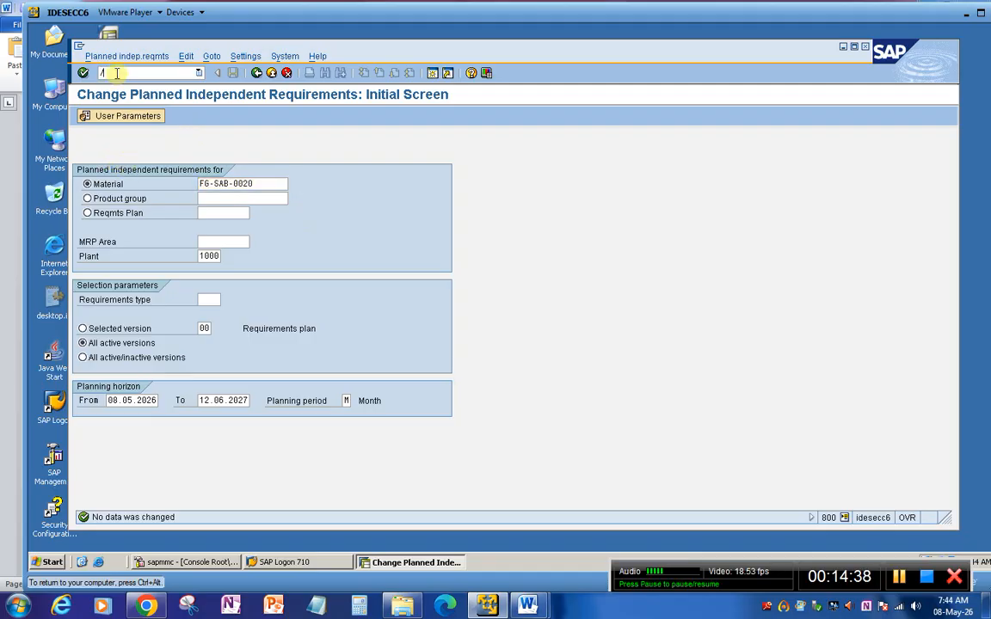
{"action": "type", "text": "/nmd0"}
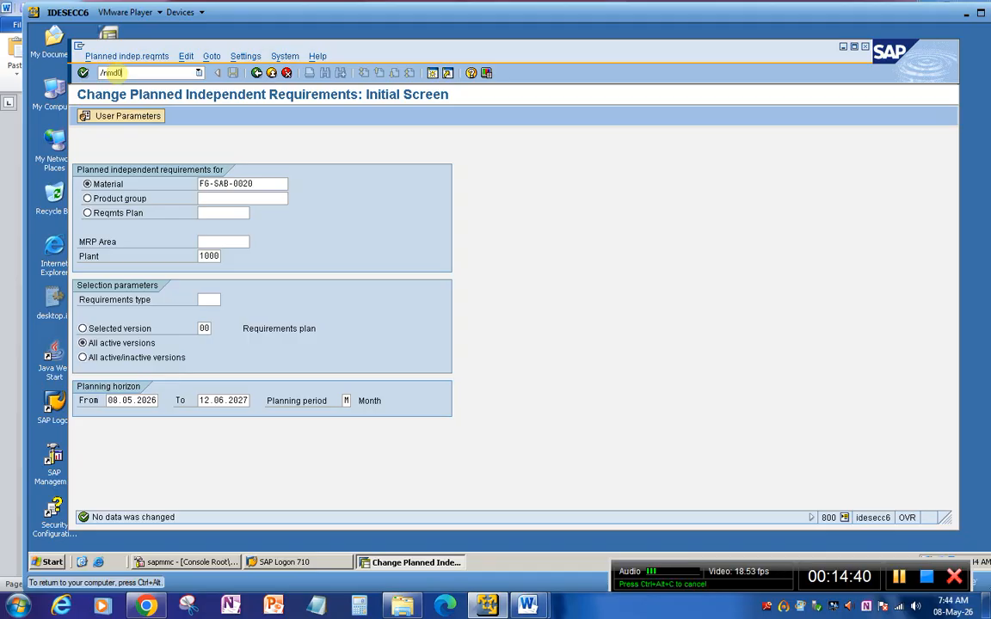
{"action": "key", "text": "Return"}
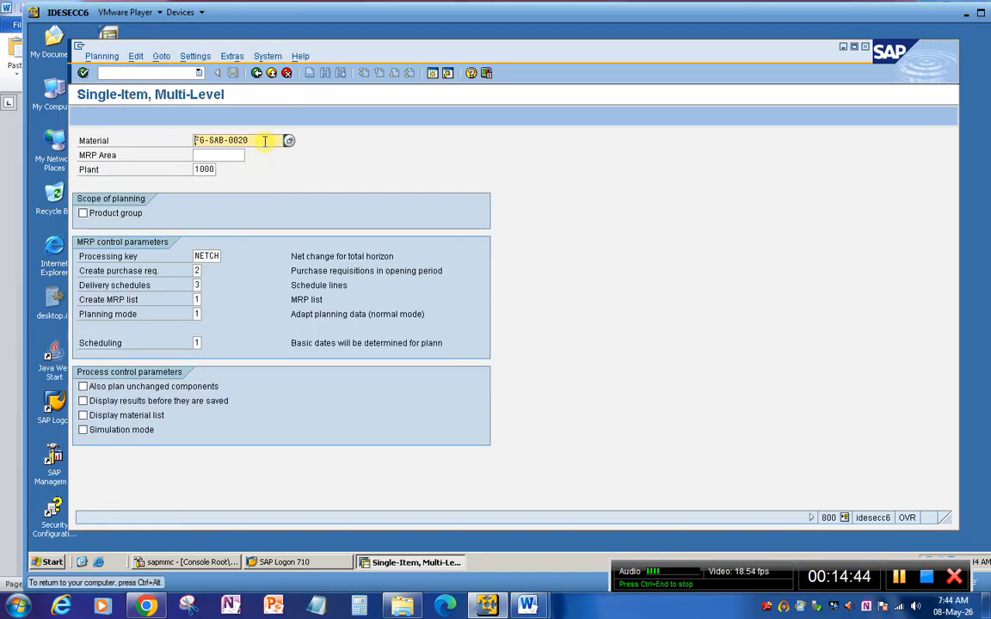
Run MRP for FG-SAB-0020 in plant 1000 with purchase requisition creation set to 3 (Planned orders) and planning mode set to 3
{"action": "left_click", "coordinate": [206, 270]}
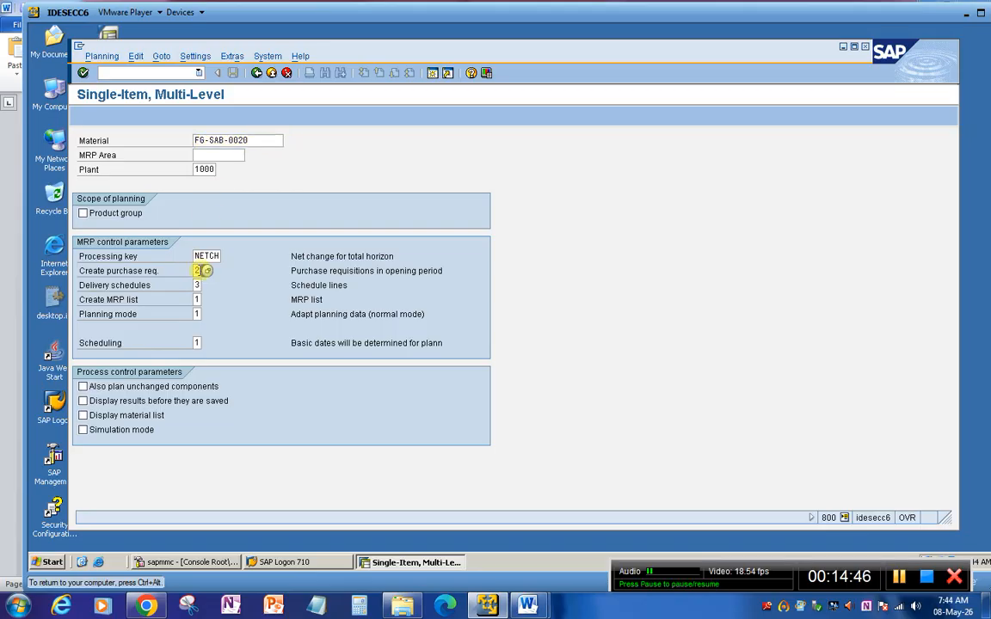
{"action": "key", "text": "F4"}
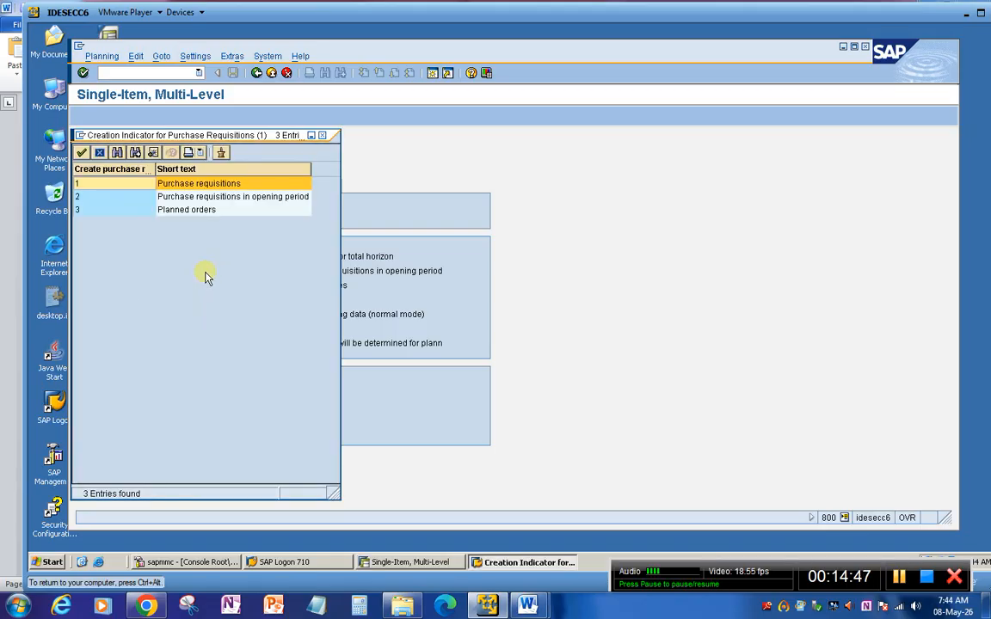
{"action": "left_click", "coordinate": [176, 213]}
{"action": "double_click", "coordinate": [176, 214]}
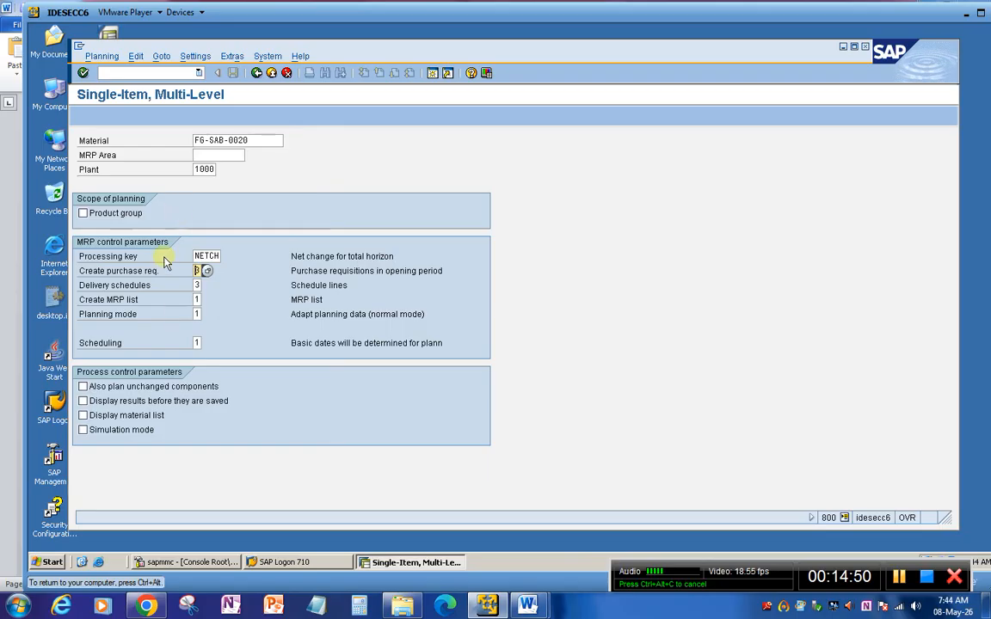
{"action": "left_click", "coordinate": [196, 314]}
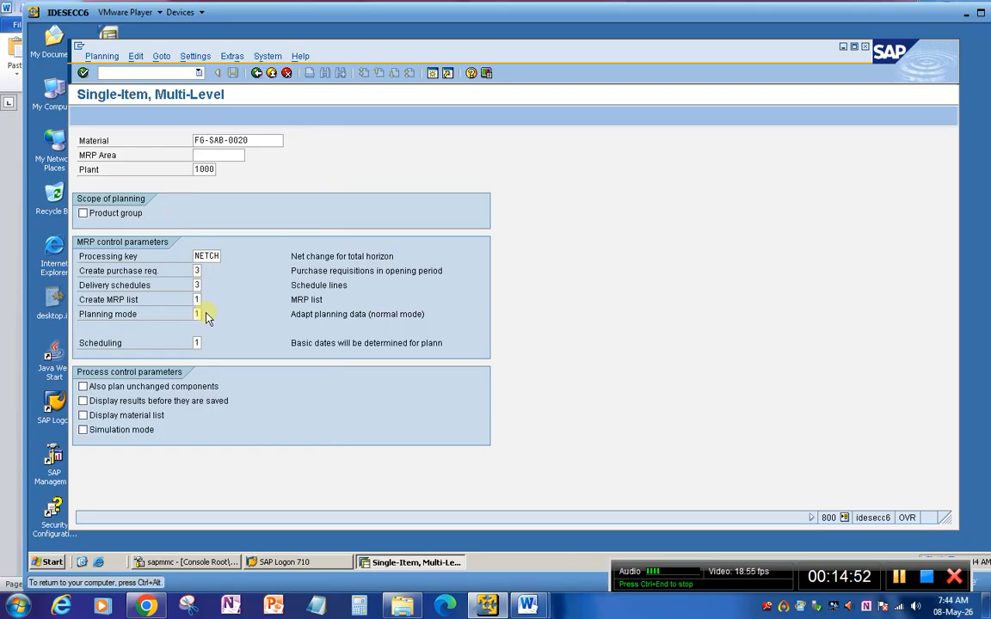
{"action": "left_click", "coordinate": [206, 315]}
{"action": "double_click", "coordinate": [177, 212]}
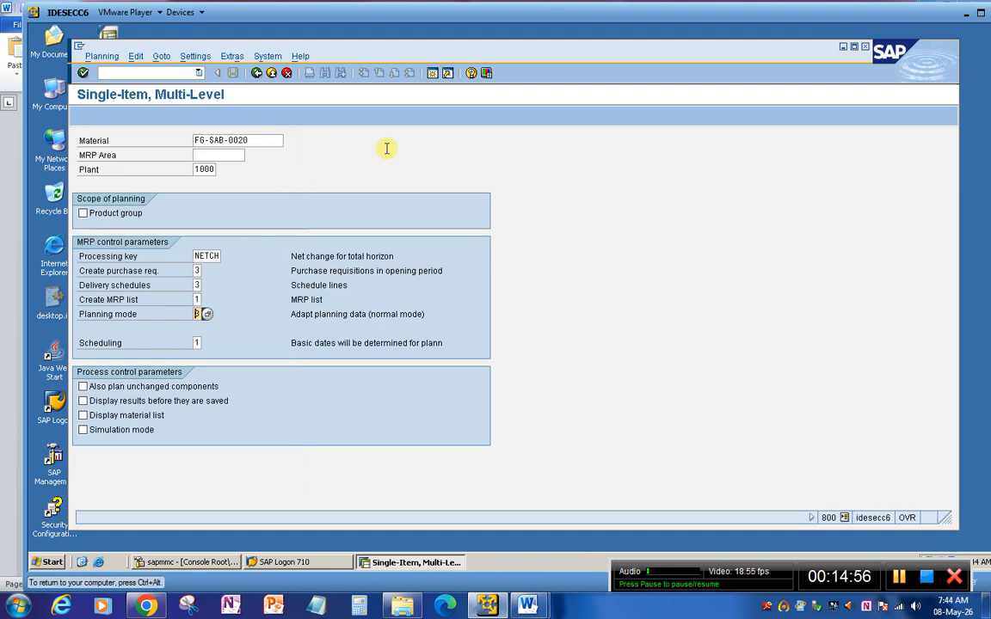
{"action": "key", "text": "Return"}
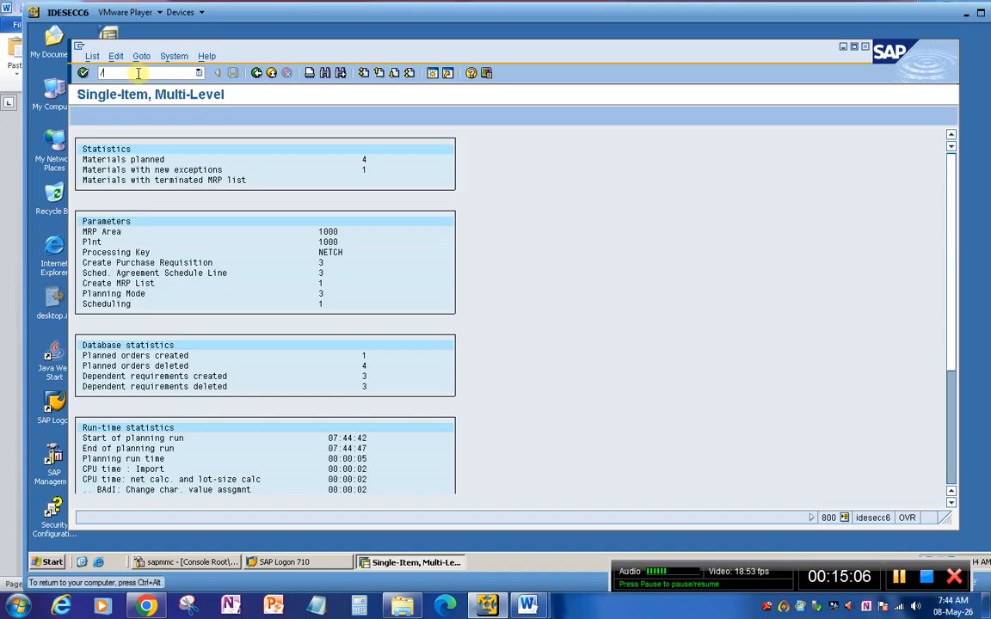
Open the MD04 stock/requirements list for FG-SAB-0020 in plant 1000 and examine the stock, requirement and planned order quantities
{"action": "type", "text": "d04"}
{"action": "key", "text": "Return"}
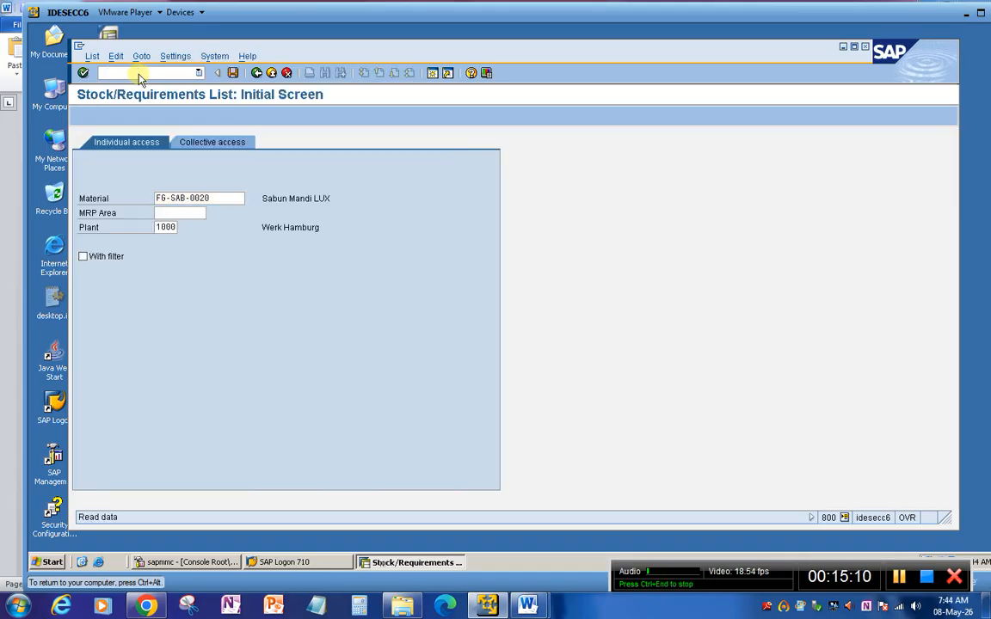
{"action": "key", "text": "Return"}
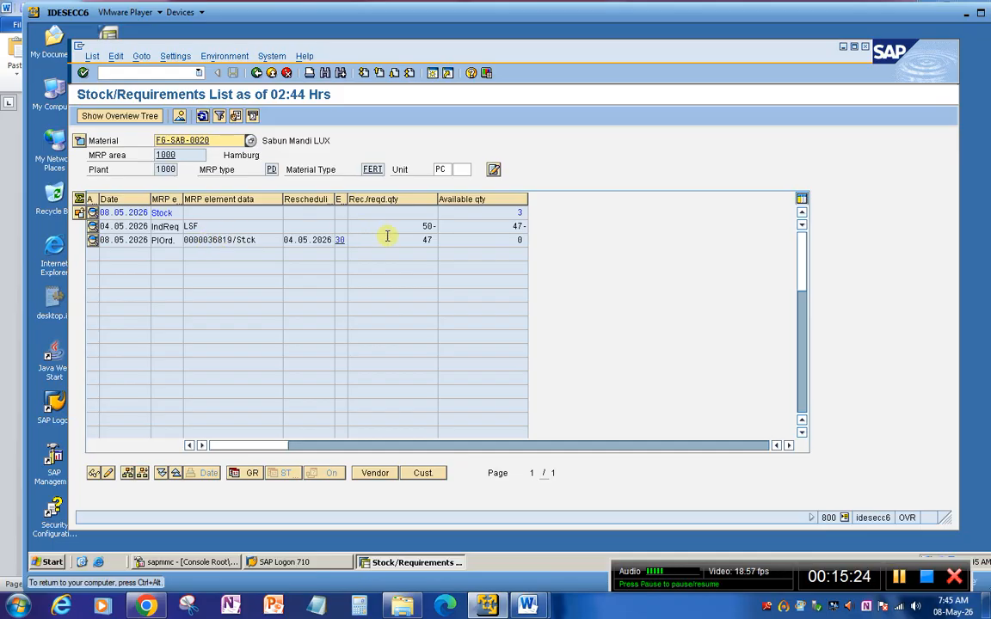
{"action": "left_click", "coordinate": [427, 239]}
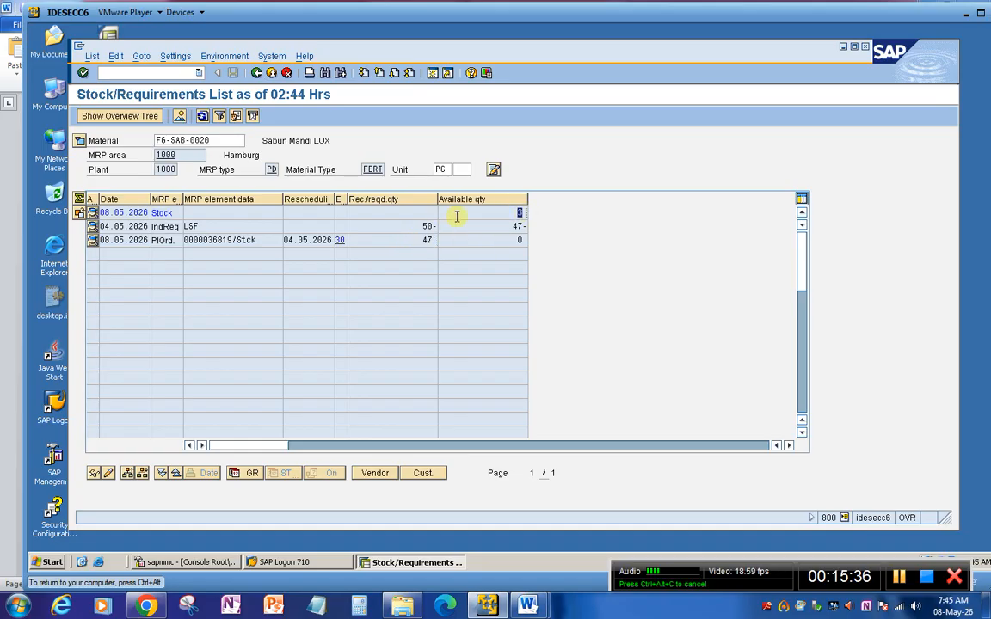
{"action": "left_click_drag", "start_coordinate": [422, 240], "coordinate": [433, 240]}
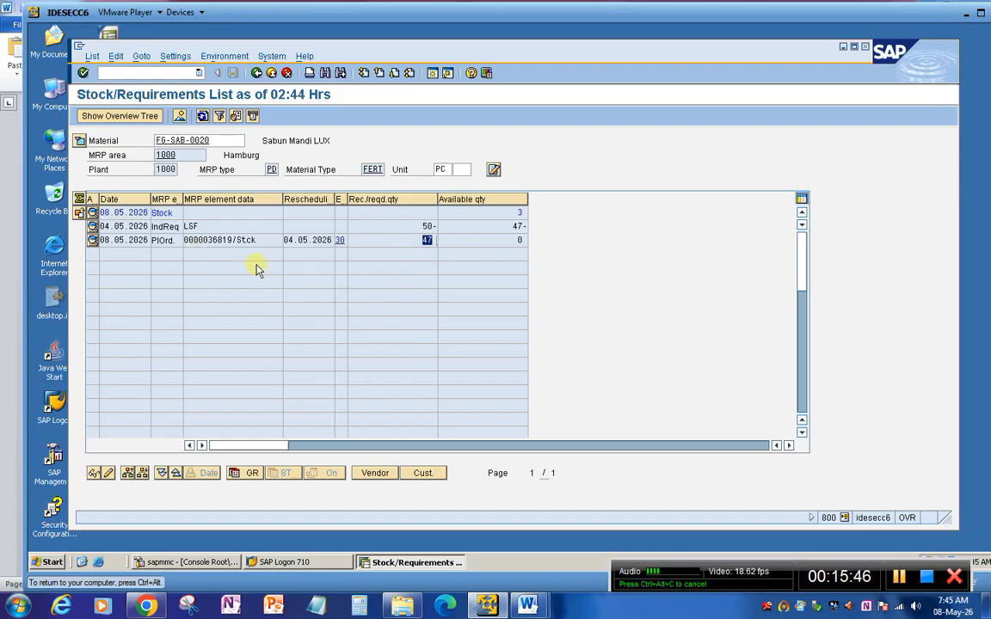
Start a second SAP session and open transaction MF50 for the repetitive manufacturing planning table
{"action": "left_click", "coordinate": [433, 74]}
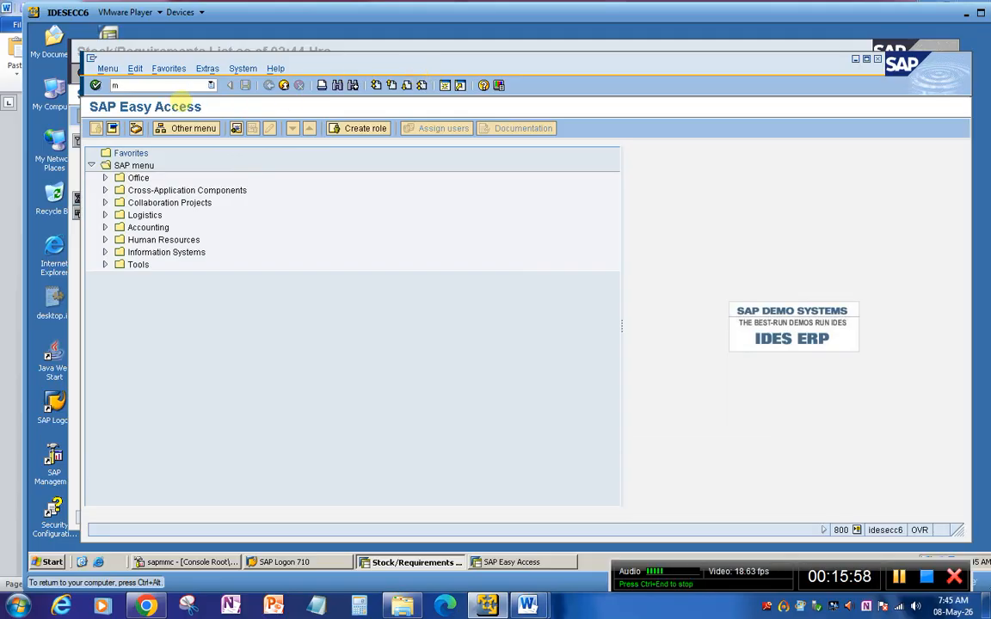
{"action": "type", "text": "mf50"}
{"action": "key", "text": "Return"}
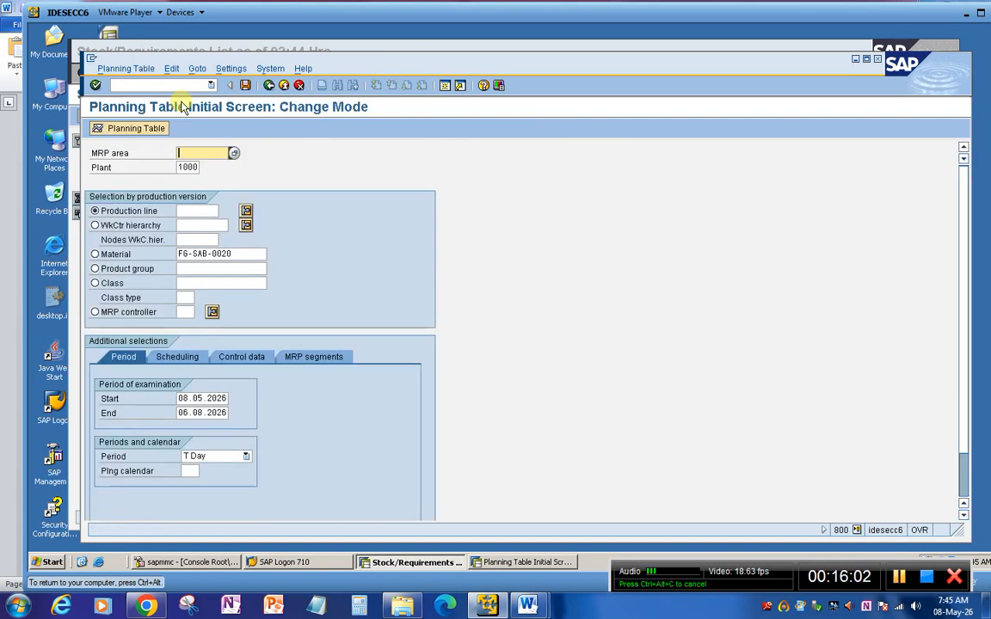
Display the planning table for MRP area 1000, plant 1000 and production line E-LINE, acknowledging the information messages
{"action": "type", "text": "1000"}
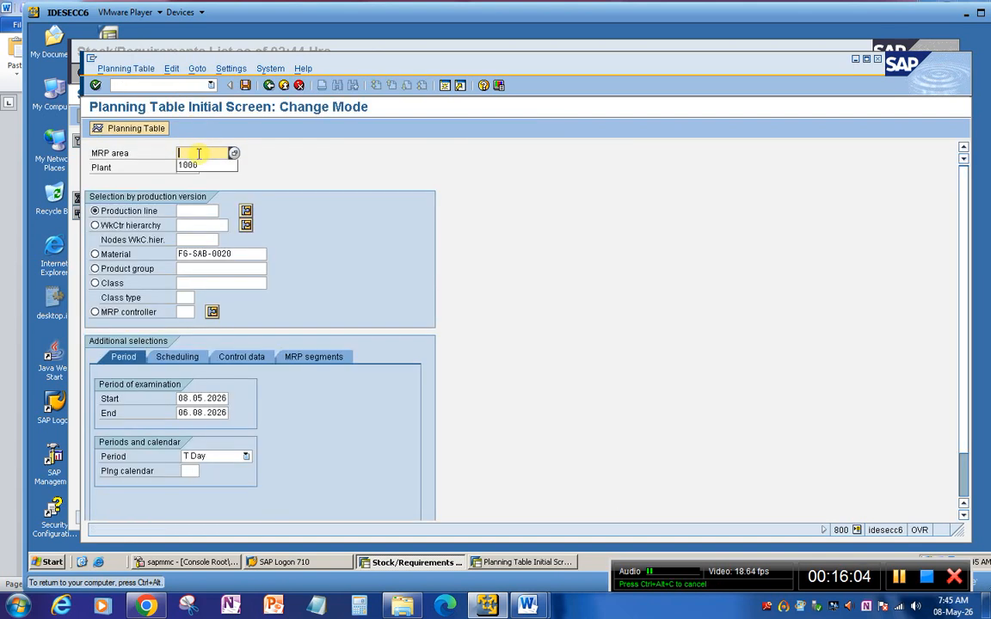
{"action": "left_click", "coordinate": [195, 211]}
{"action": "key", "text": "Down"}
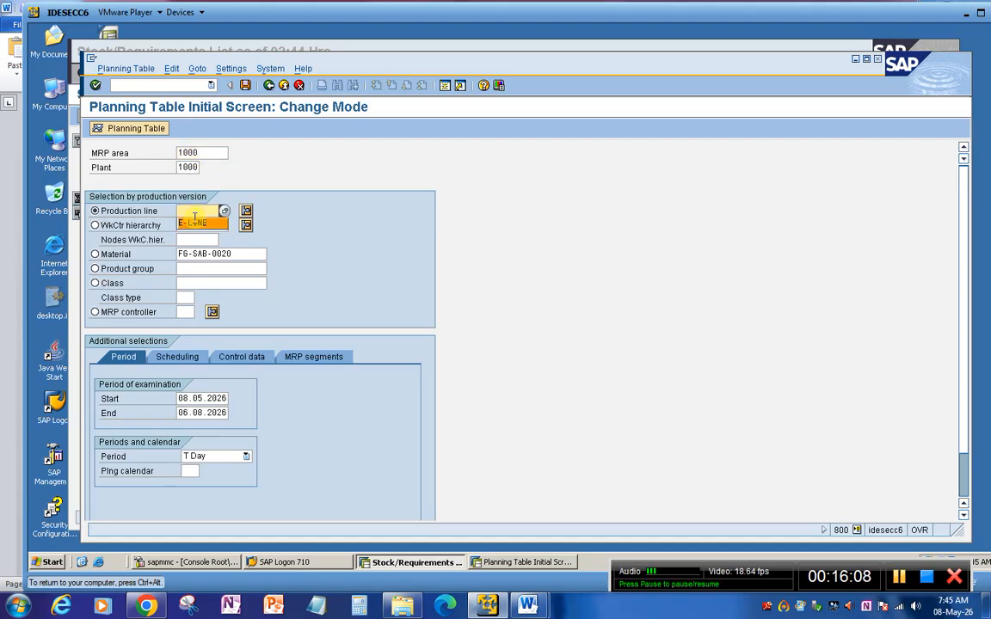
{"action": "left_click", "coordinate": [196, 225]}
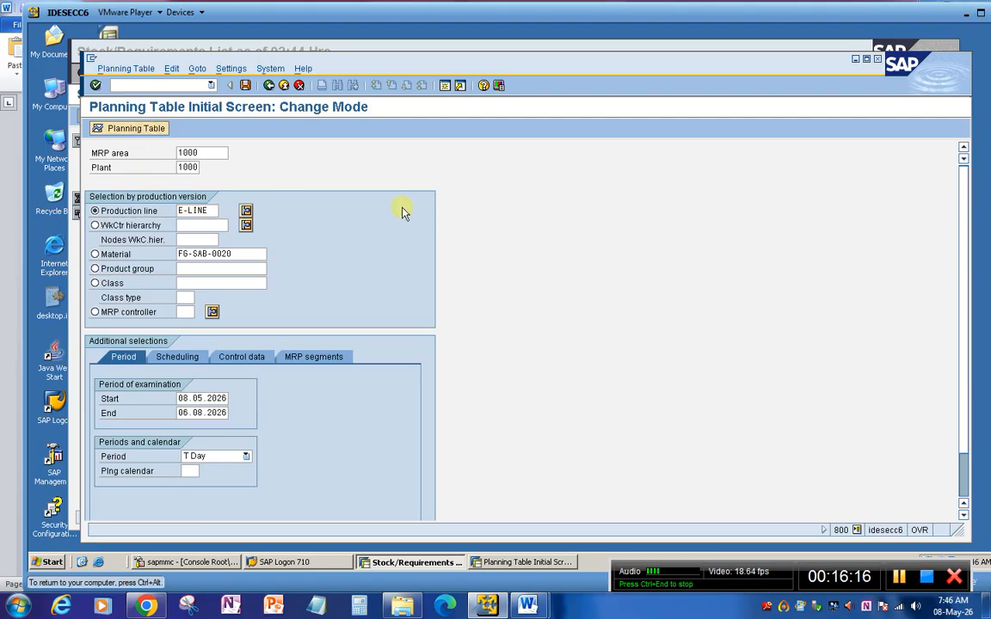
{"action": "key", "text": "Return"}
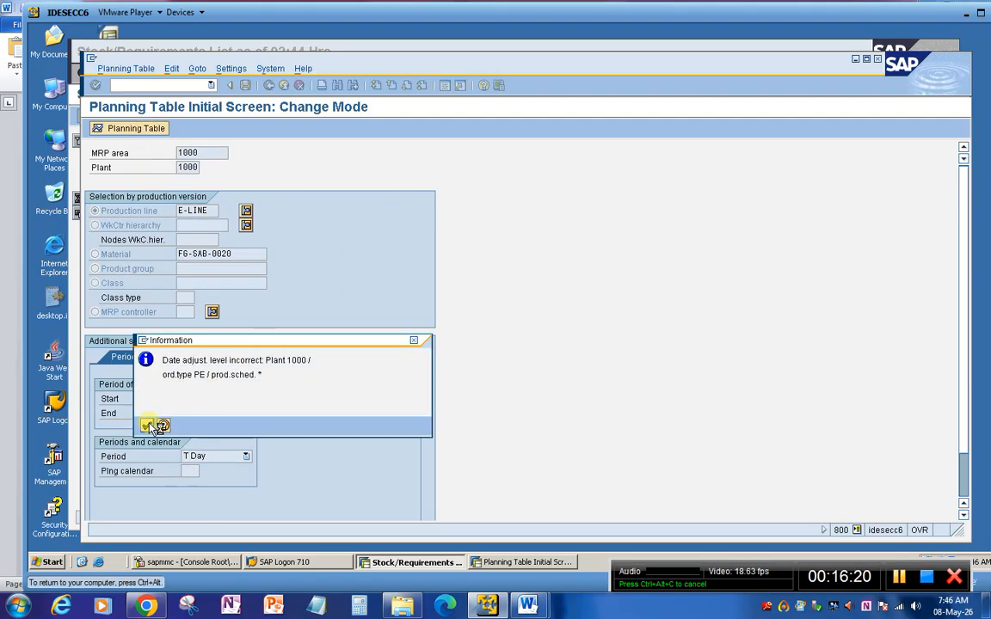
{"action": "left_click", "coordinate": [149, 426]}
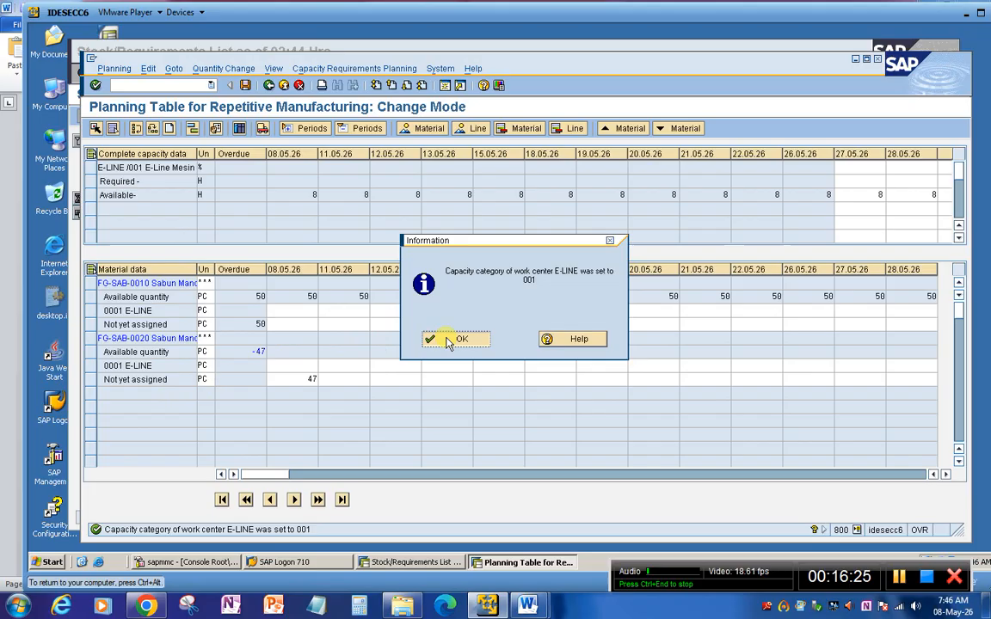
{"action": "left_click", "coordinate": [449, 340]}
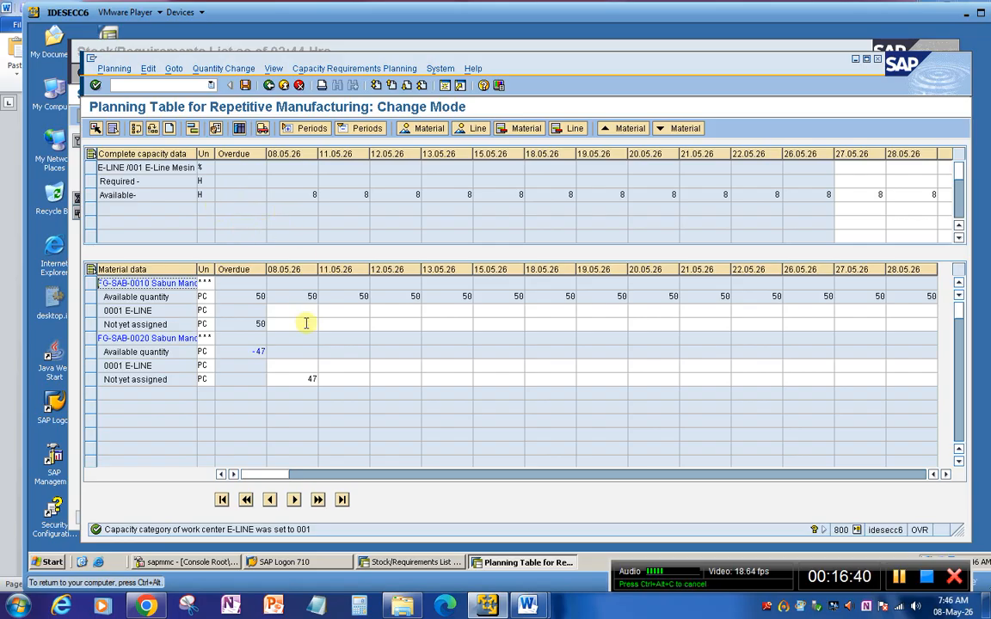
Examine E-LINE's available daily capacity against the quantities of FG-SAB-0020 and FG-SAB-0010 not yet assigned to the line
{"action": "left_click", "coordinate": [305, 379]}
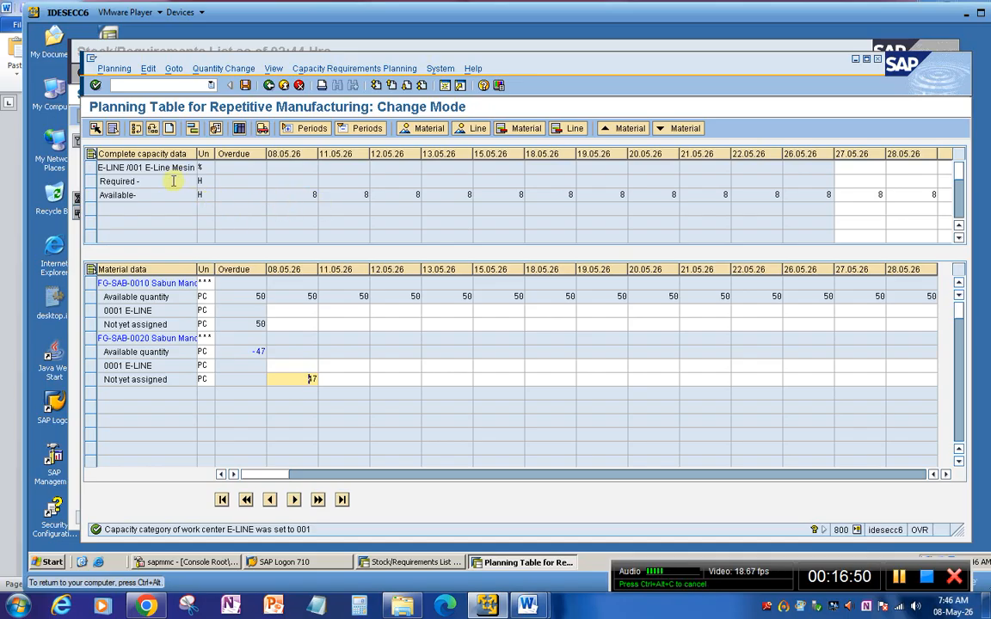
{"action": "left_click", "coordinate": [305, 194]}
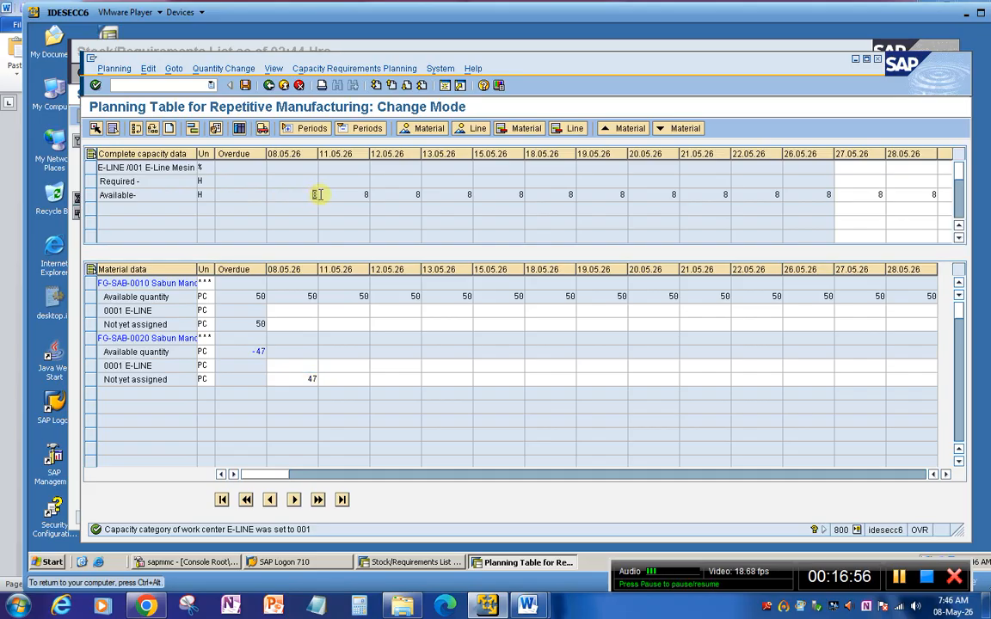
{"action": "left_click", "coordinate": [201, 194]}
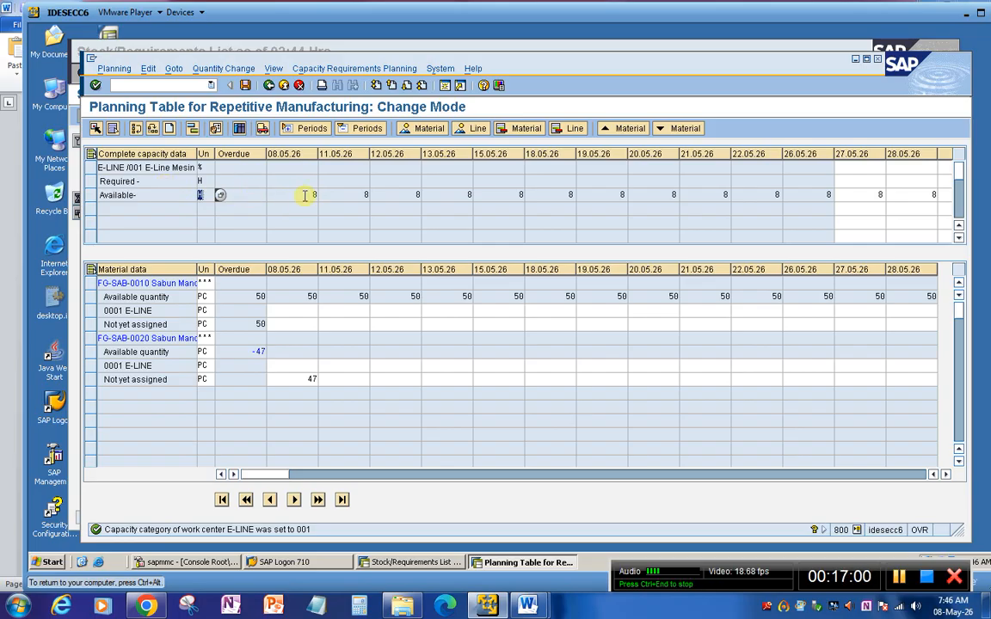
{"action": "left_click", "coordinate": [305, 379]}
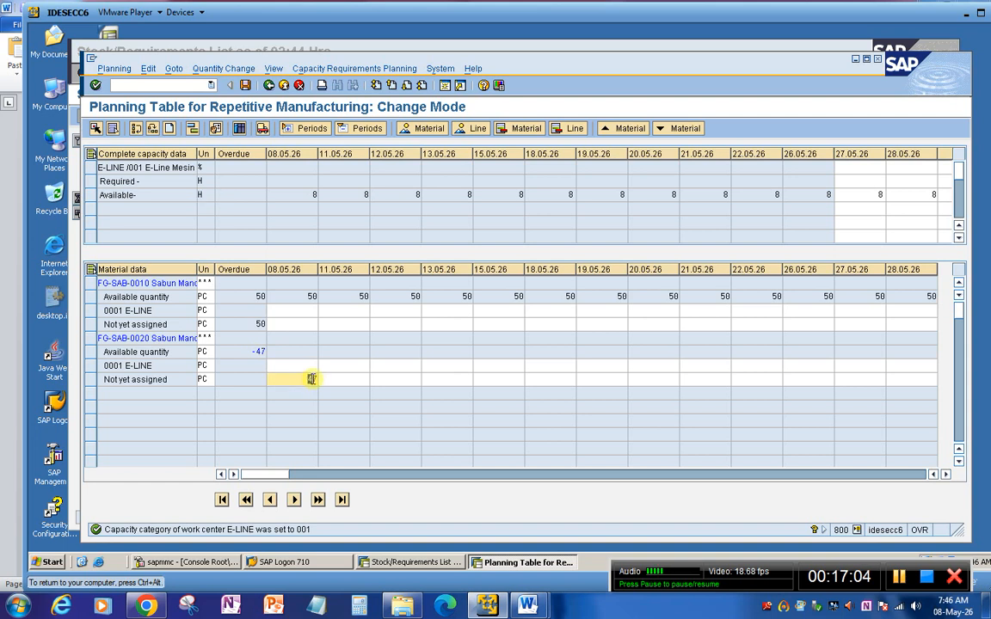
{"action": "double_click", "coordinate": [306, 379]}
{"action": "left_click", "coordinate": [306, 195]}
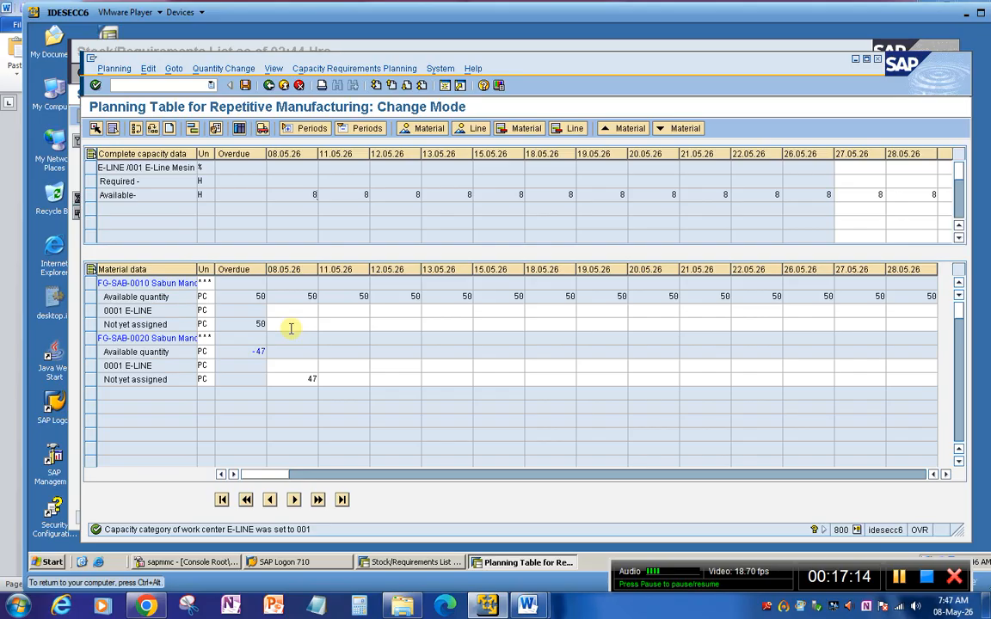
{"action": "left_click", "coordinate": [353, 381]}
{"action": "left_click", "coordinate": [399, 382]}
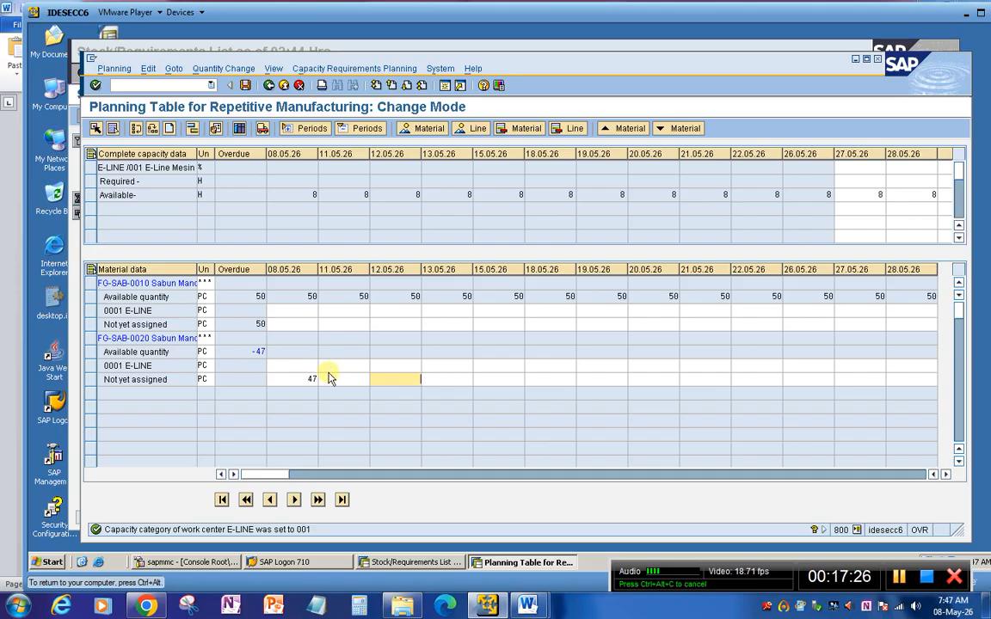
{"action": "left_click", "coordinate": [340, 321]}
{"action": "left_click", "coordinate": [301, 306]}
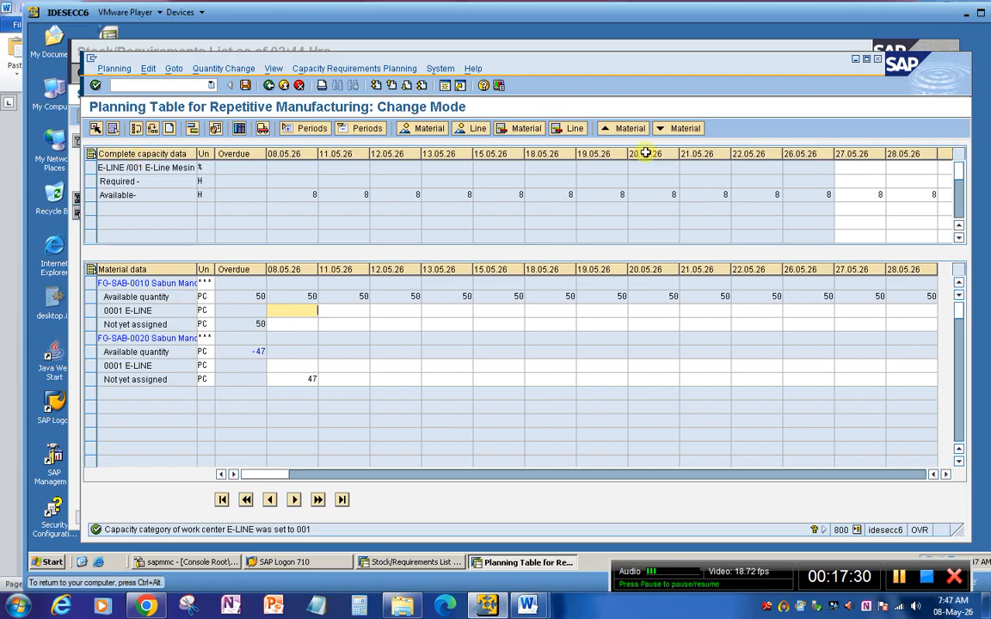
Leave the planning table with /n and open REM Backflush, moving its window aside to expose the stock/requirements list
{"action": "left_click", "coordinate": [164, 88]}
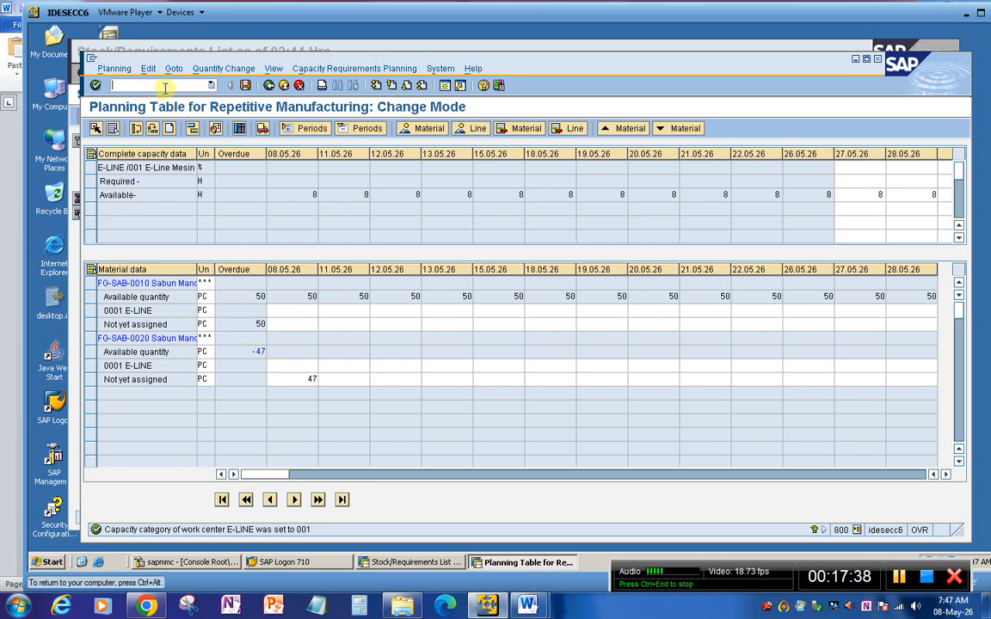
{"action": "type", "text": "/n"}
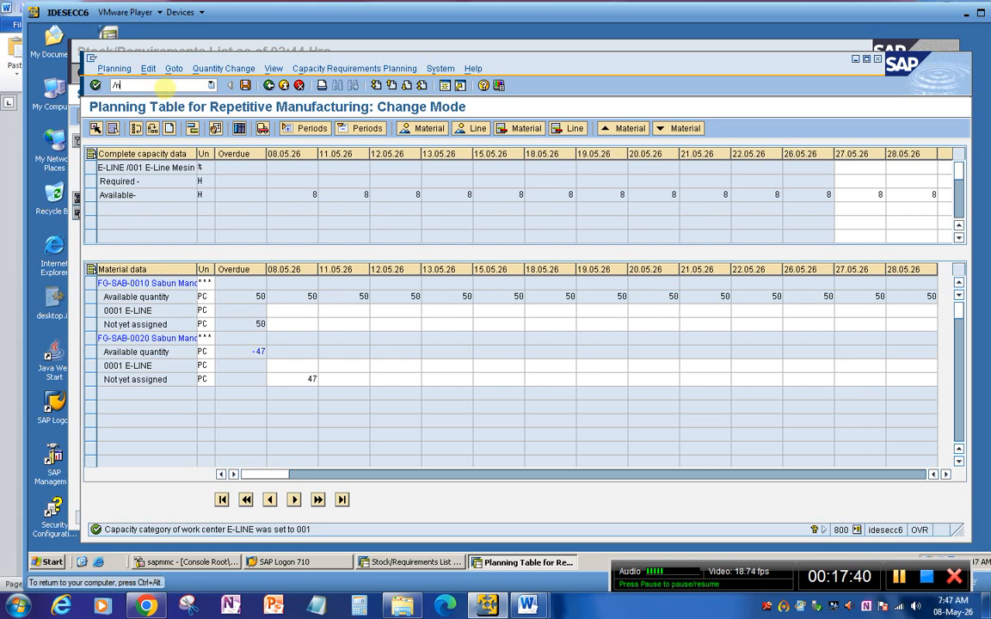
{"action": "key", "text": "Return"}
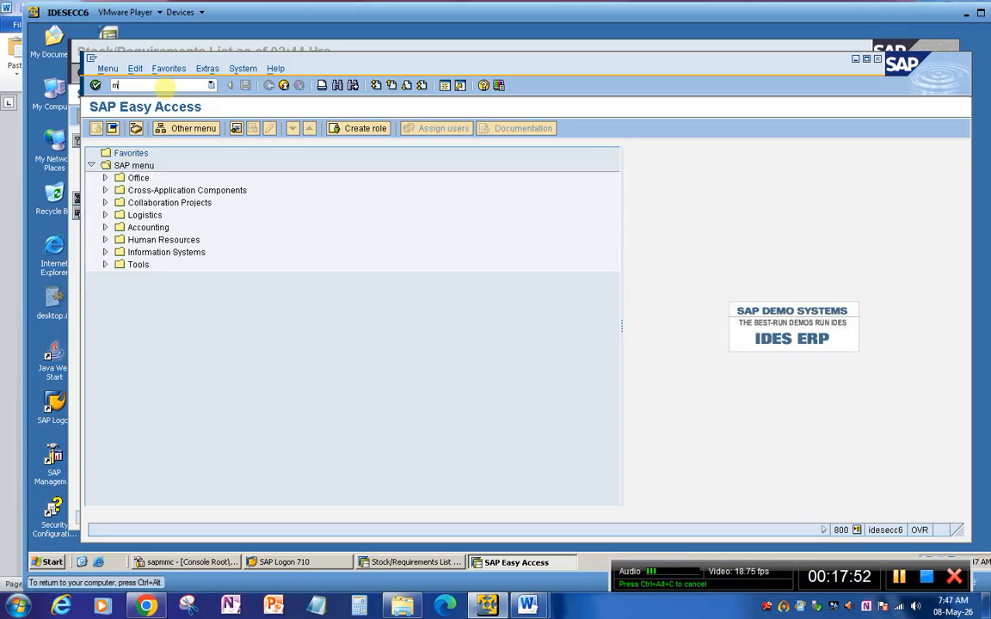
{"action": "key", "text": "Return"}
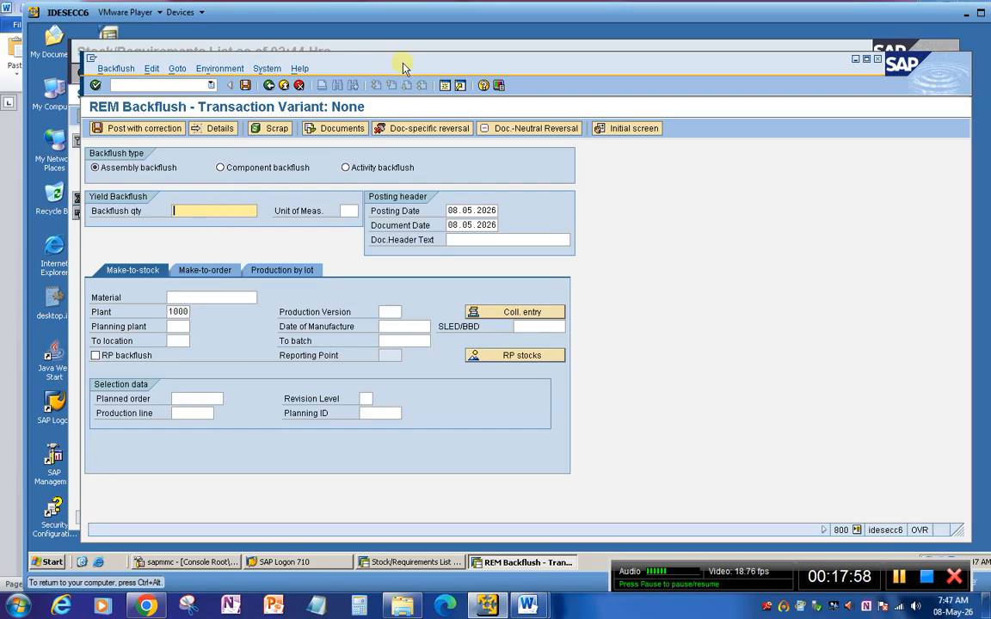
{"action": "left_click_drag", "start_coordinate": [404, 67], "coordinate": [474, 66]}
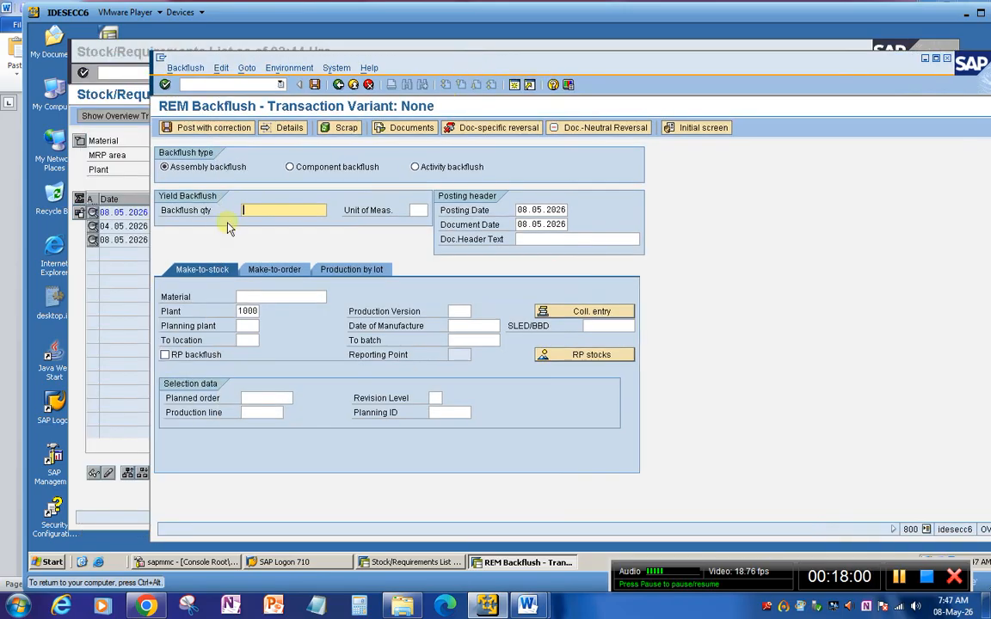
{"action": "left_click_drag", "start_coordinate": [450, 61], "coordinate": [473, 63]}
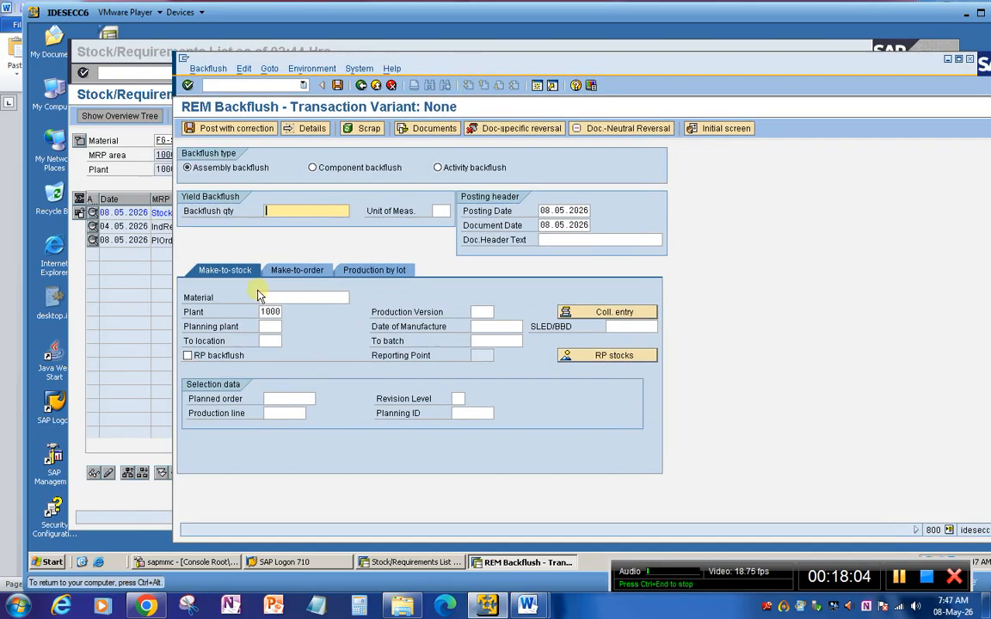
Enter material FG-SAB-0020, planning plant 1000 and receiving storage location 0001 for the make-to-stock assembly backflush
{"action": "left_click", "coordinate": [287, 297]}
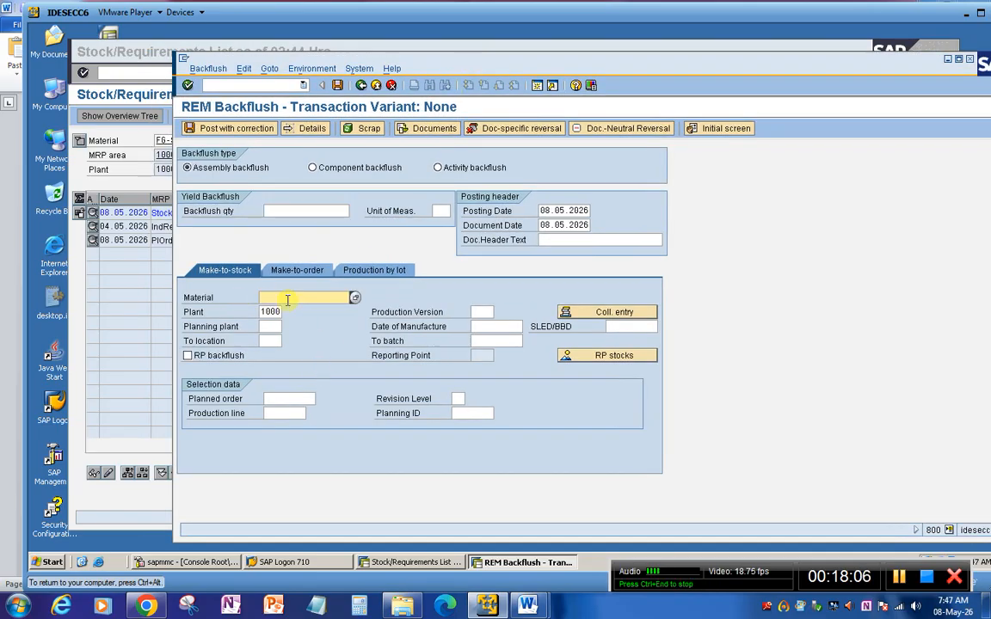
{"action": "left_click", "coordinate": [288, 298]}
{"action": "left_click", "coordinate": [296, 311]}
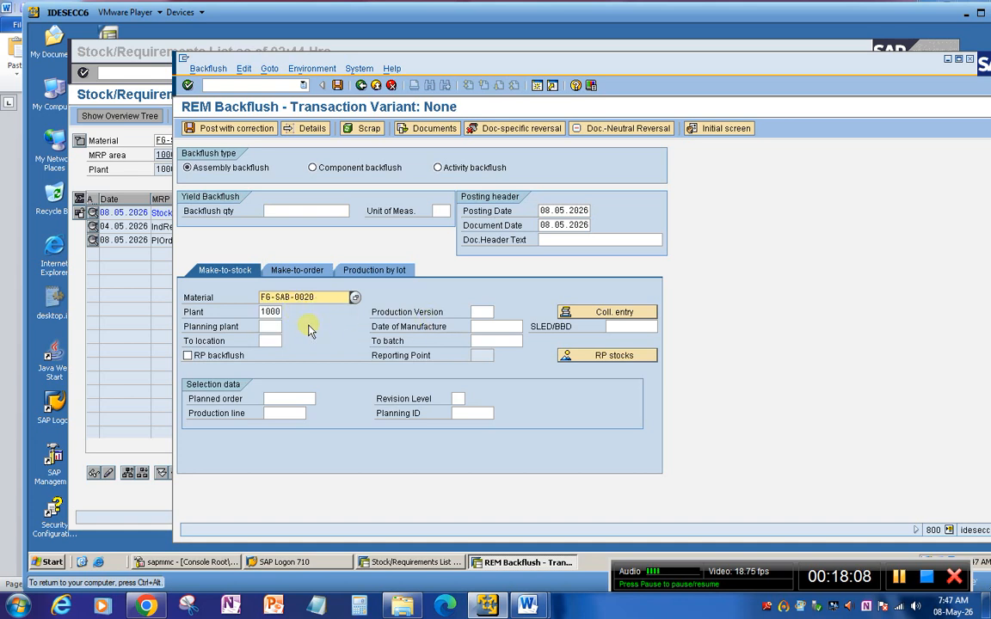
{"action": "left_click", "coordinate": [270, 326]}
{"action": "left_click", "coordinate": [270, 326]}
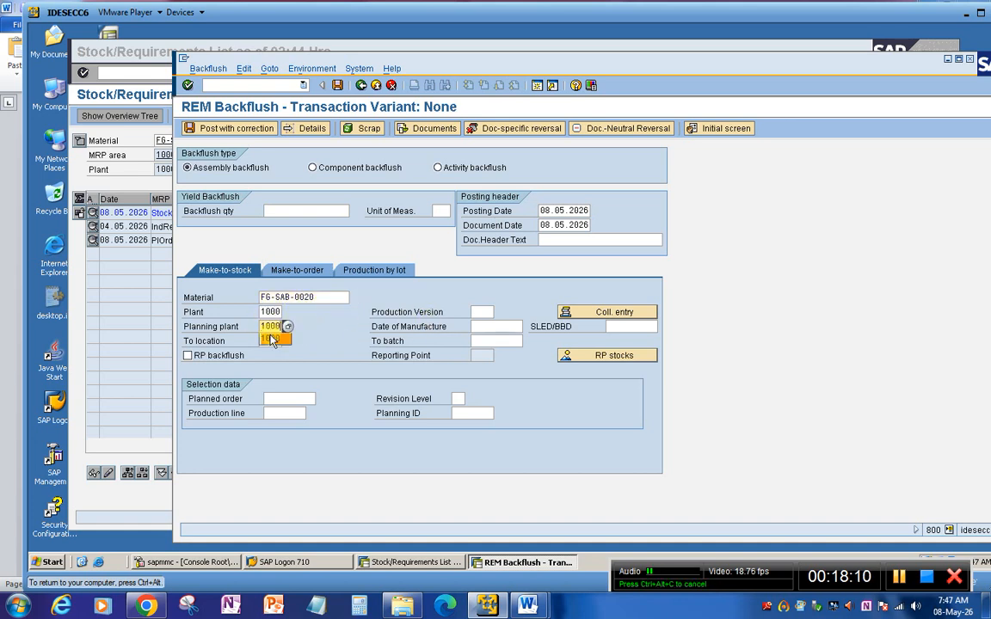
{"action": "left_click", "coordinate": [272, 339]}
{"action": "left_click", "coordinate": [272, 340]}
{"action": "left_click", "coordinate": [284, 343]}
{"action": "left_click", "coordinate": [284, 353]}
Set the backflush to production version 0001 and production line E-LINE
{"action": "left_click", "coordinate": [478, 312]}
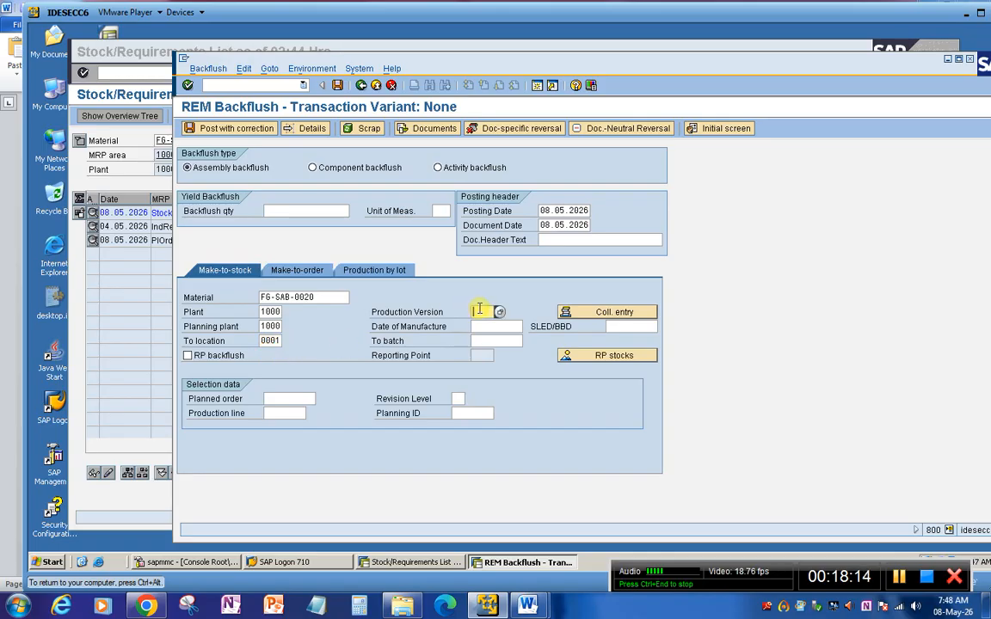
{"action": "left_click", "coordinate": [483, 325]}
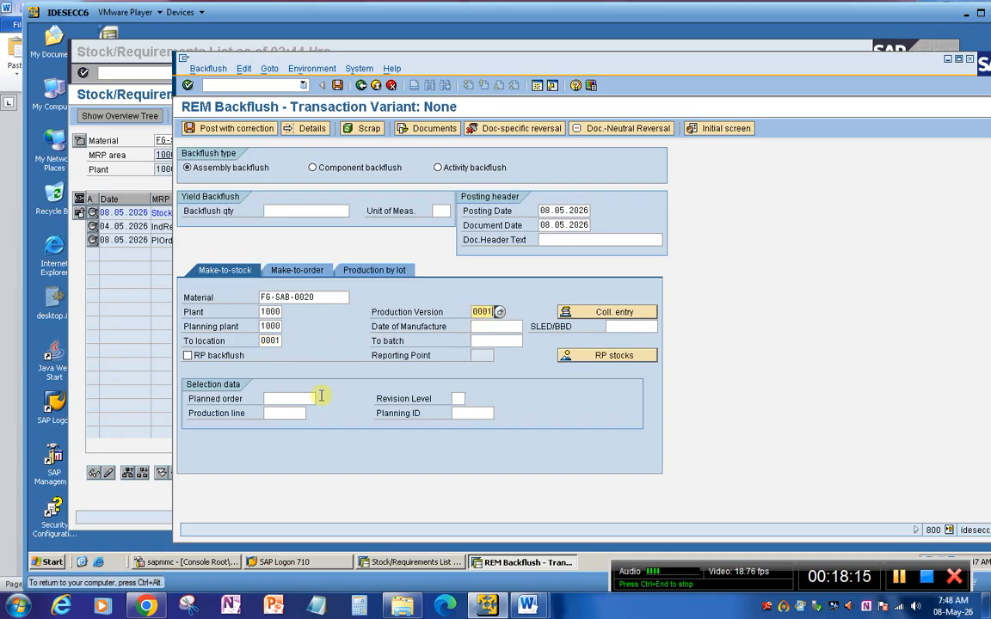
{"action": "left_click", "coordinate": [274, 412]}
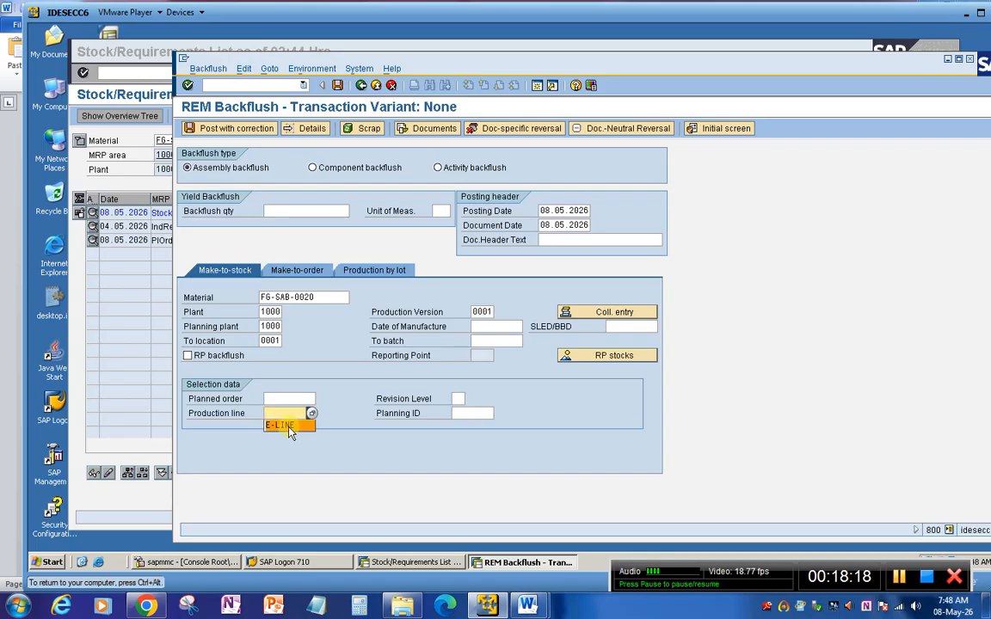
{"action": "left_click", "coordinate": [289, 428]}
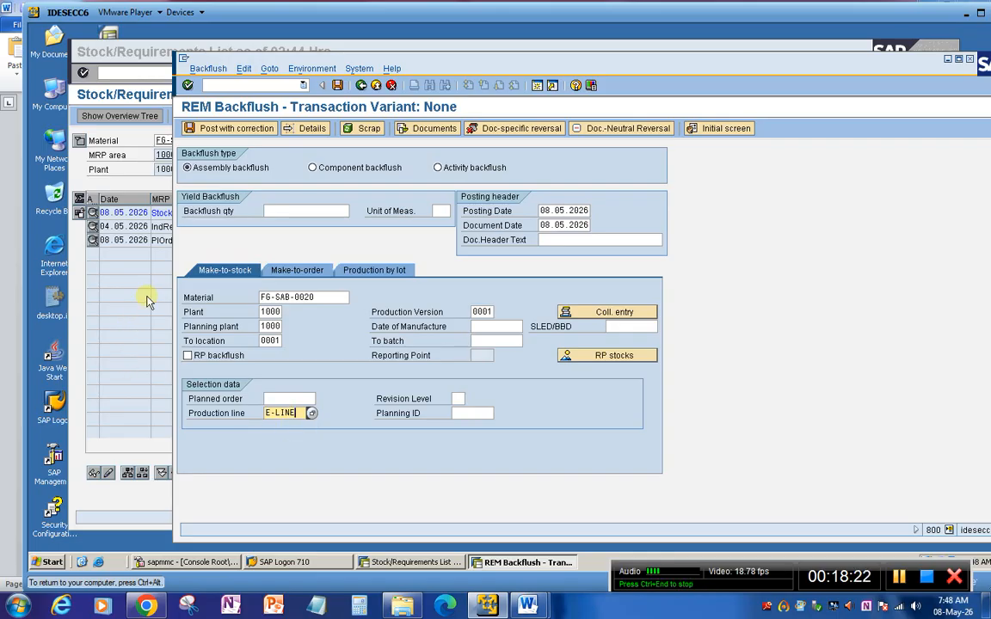
Copy the planned order number from the stock/requirements list into the backflush selection data and load the order's quantity
{"action": "left_click", "coordinate": [134, 262]}
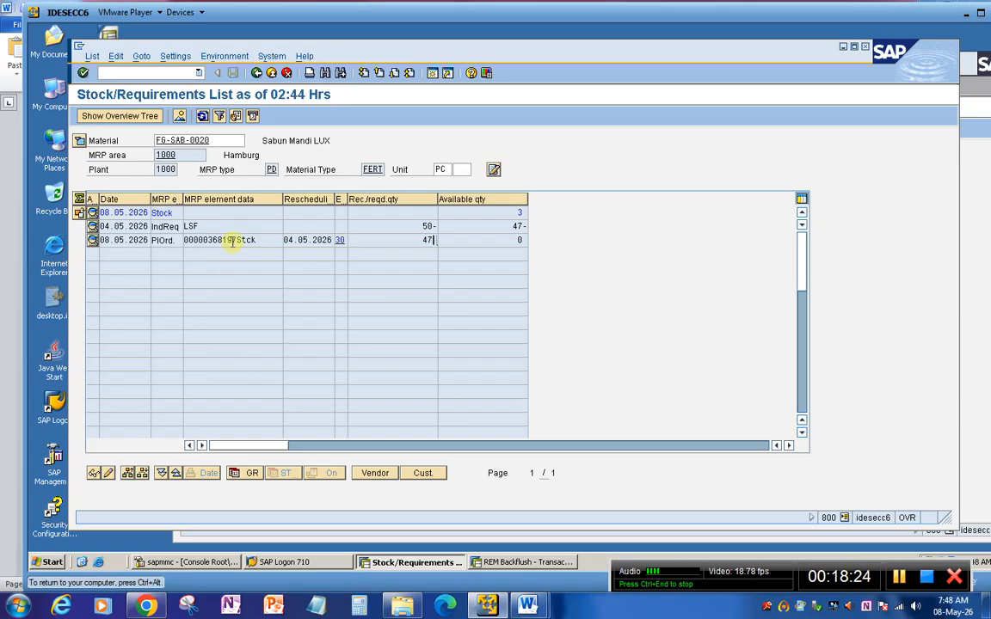
{"action": "left_click_drag", "start_coordinate": [231, 241], "coordinate": [183, 240]}
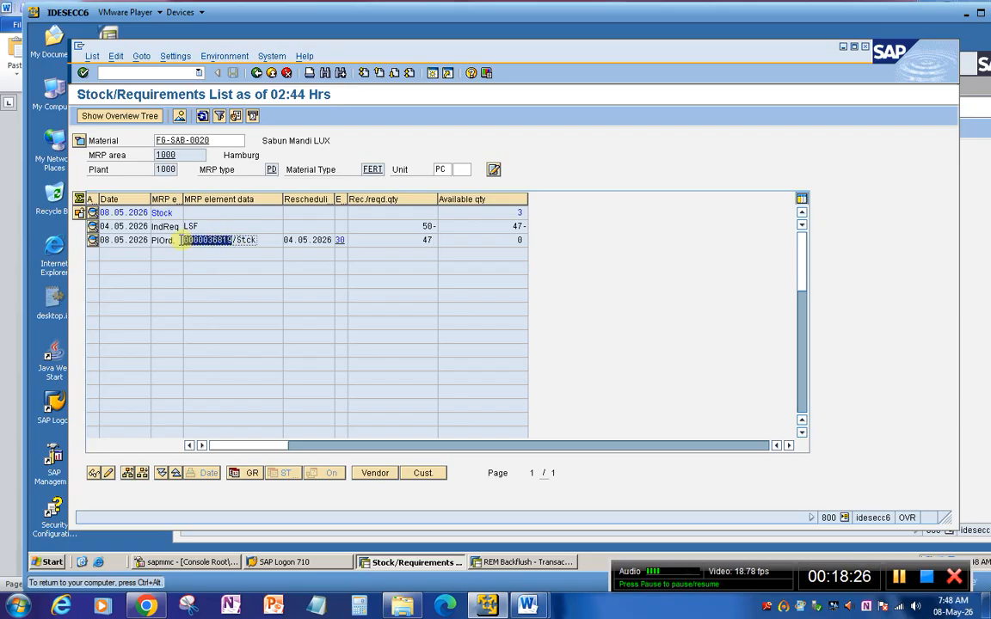
{"action": "key", "text": "ctrl+c"}
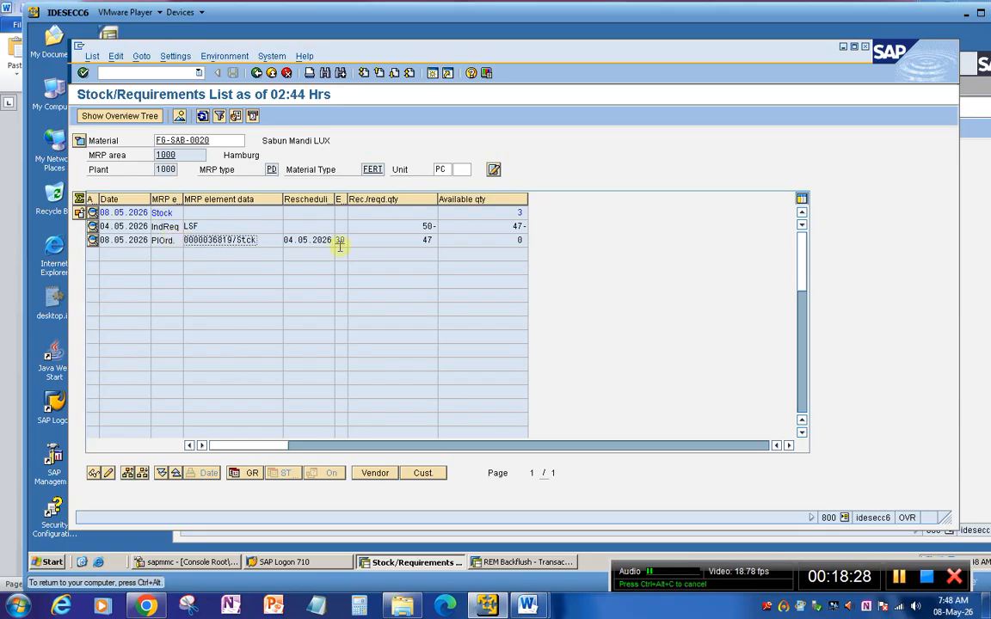
{"action": "left_click", "coordinate": [507, 561]}
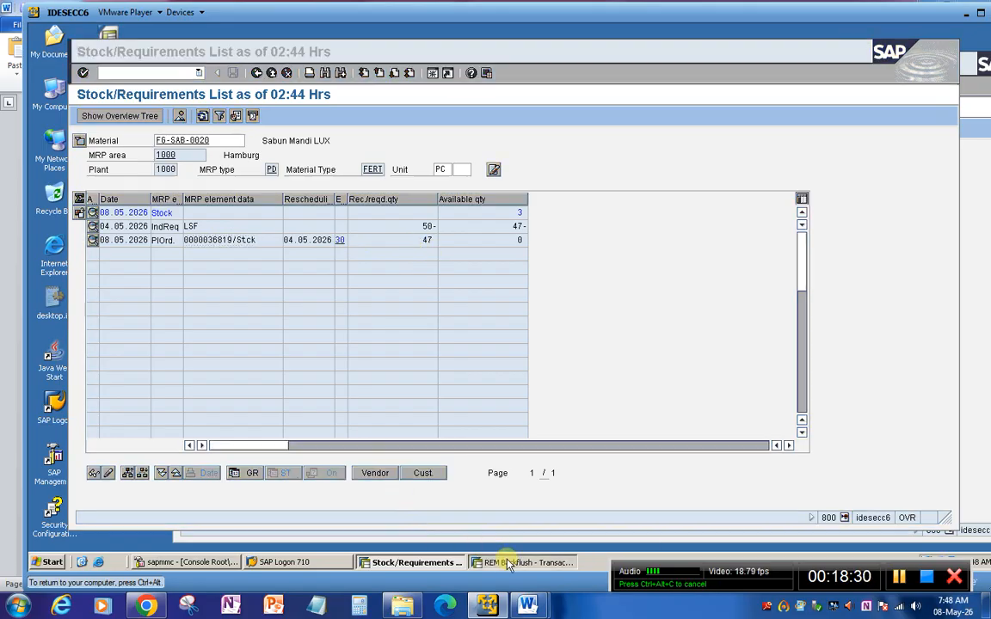
{"action": "left_click", "coordinate": [275, 399]}
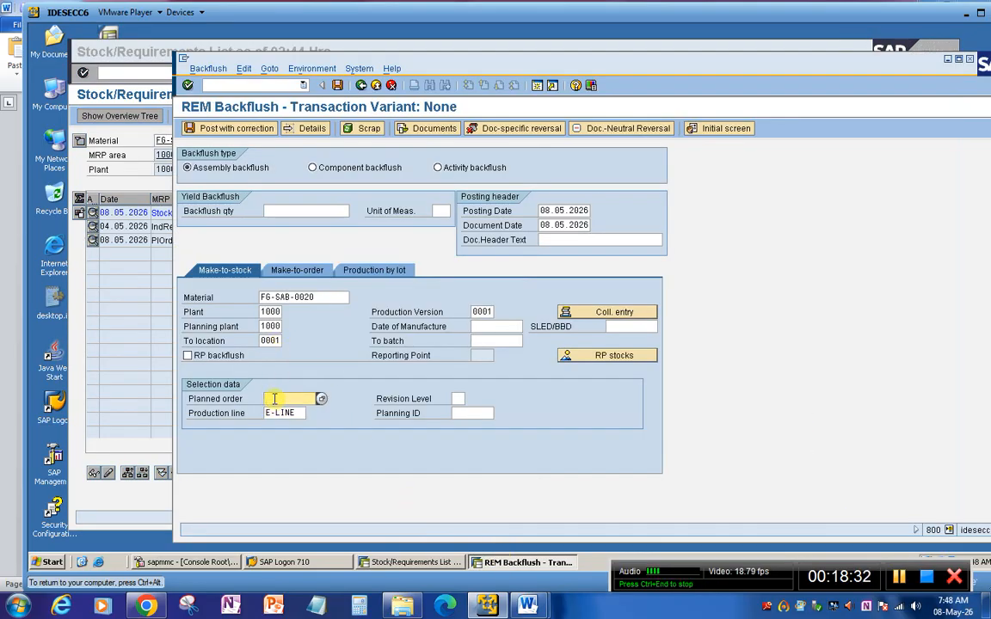
{"action": "key", "text": "ctrl+v"}
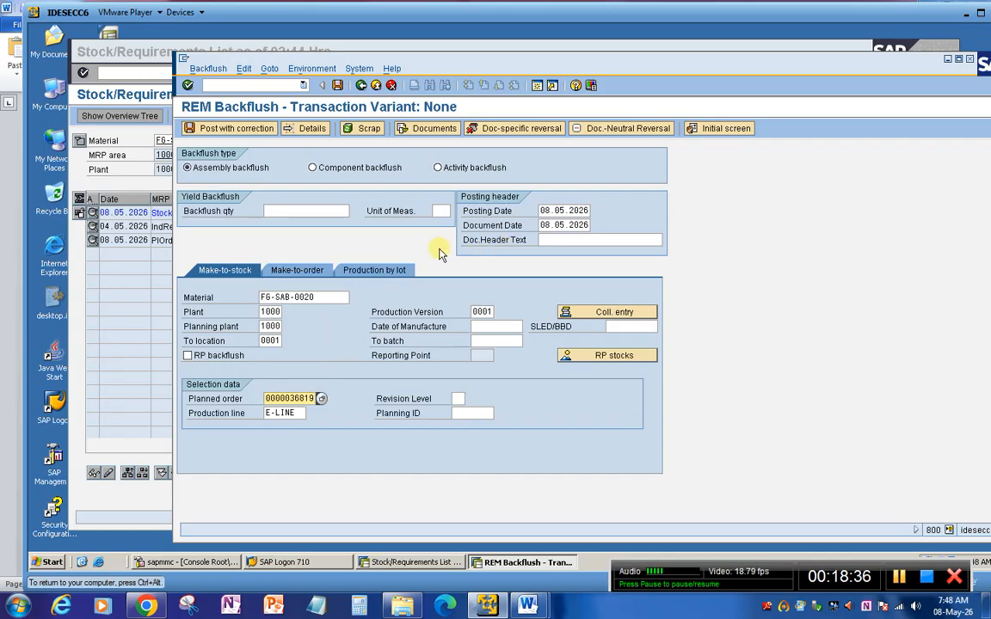
{"action": "key", "text": "Return"}
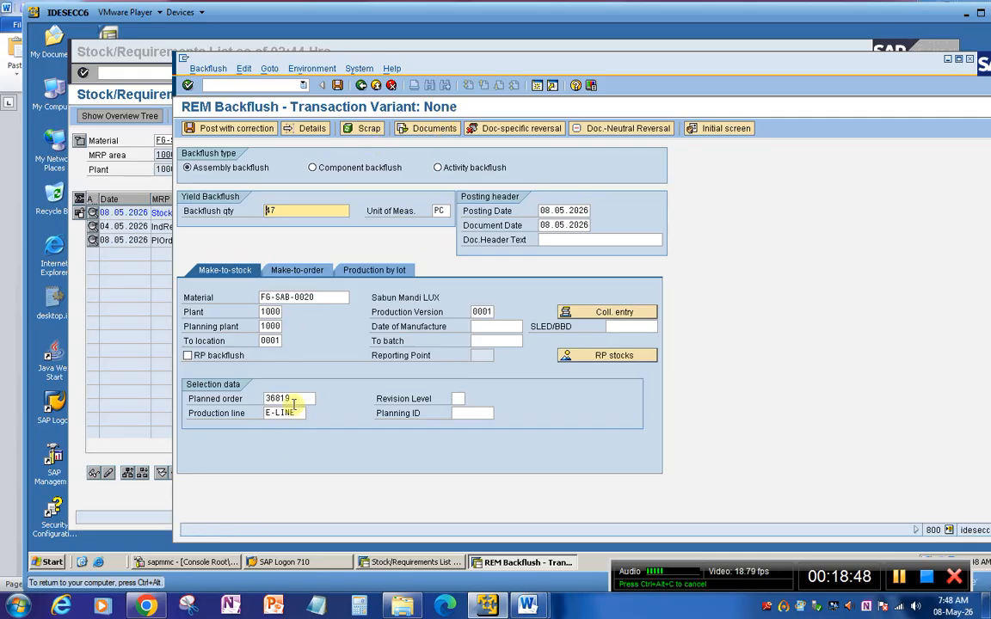
Post the assembly backflush for 47 PC, continuing without correcting the component items and acknowledging the information messages
{"action": "double_click", "coordinate": [313, 208]}
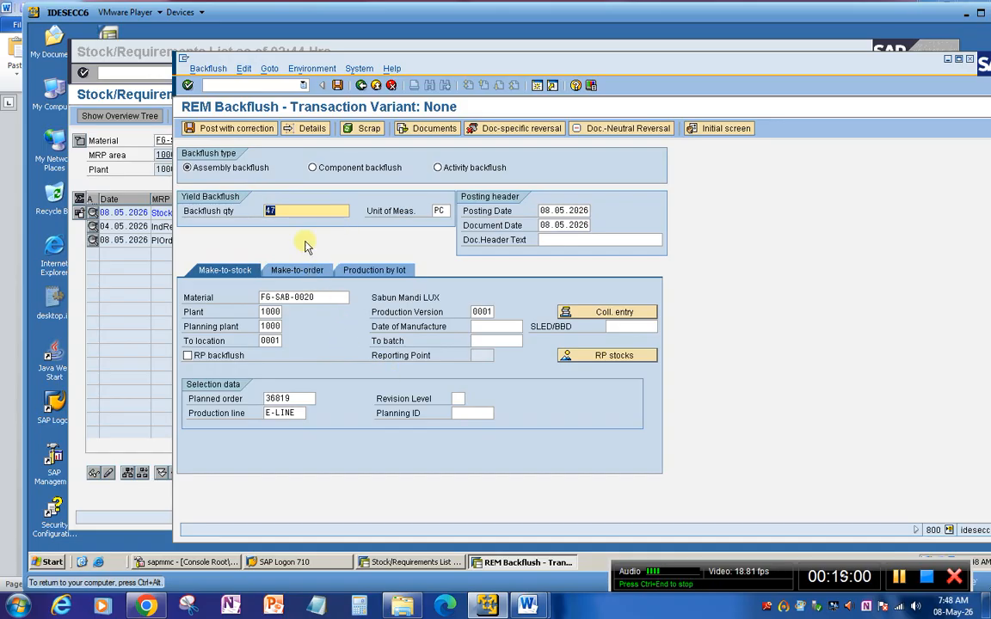
{"action": "left_click", "coordinate": [268, 211]}
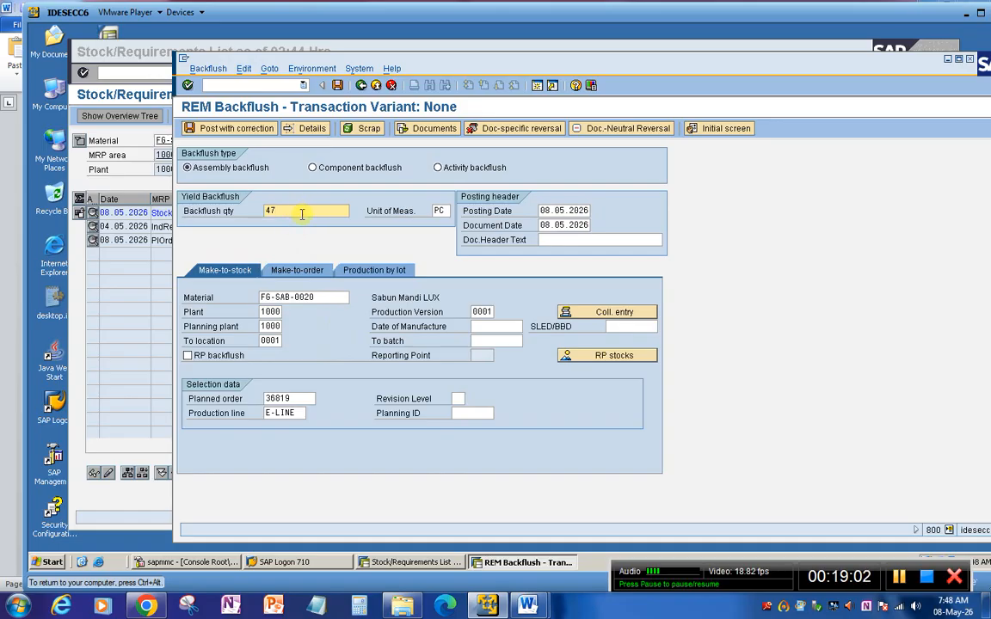
{"action": "left_click", "coordinate": [337, 86]}
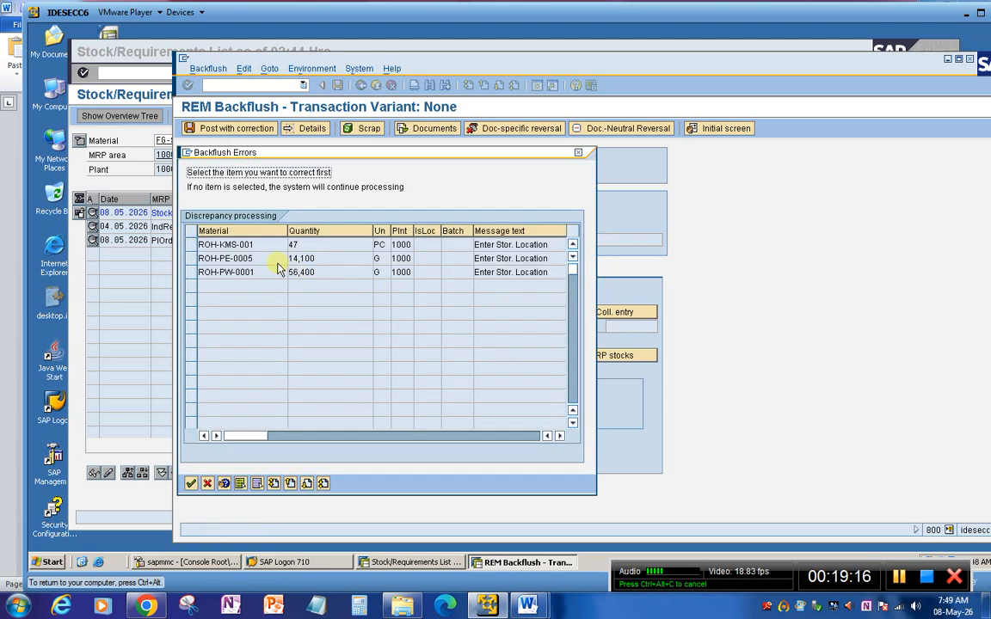
{"action": "left_click", "coordinate": [424, 244]}
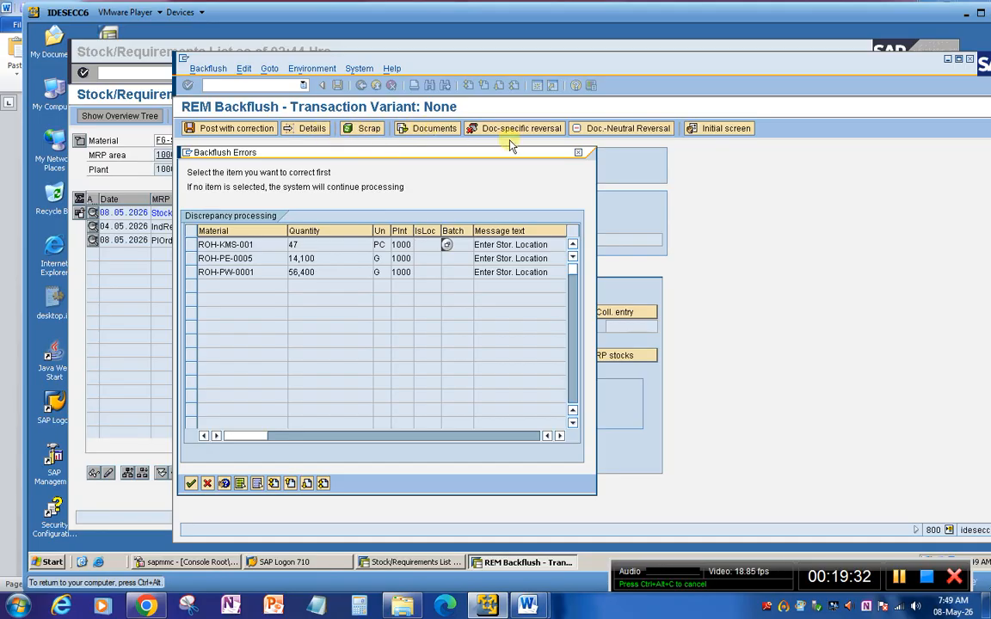
{"action": "left_click", "coordinate": [192, 484]}
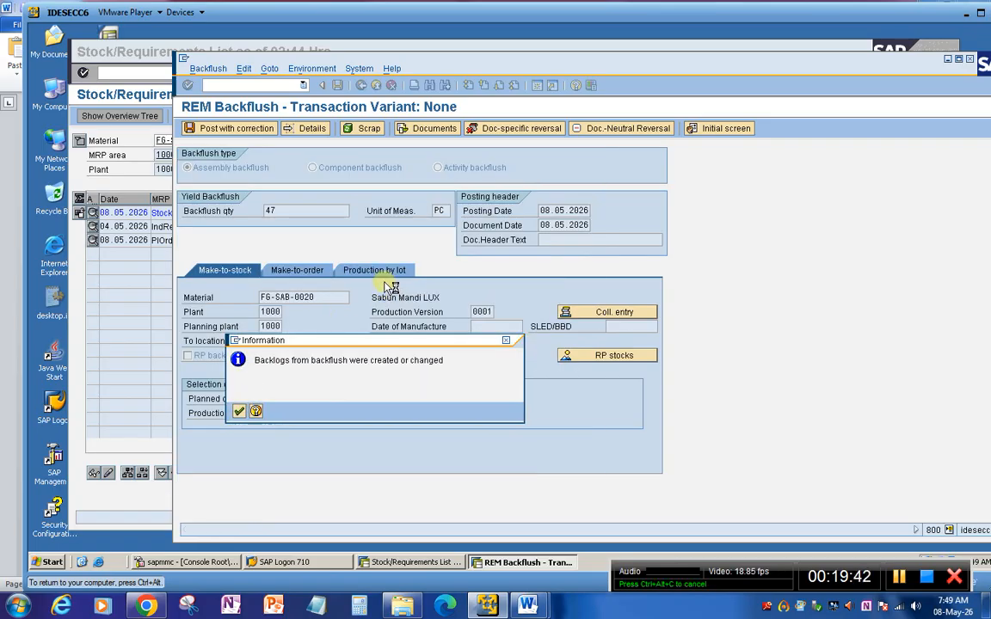
{"action": "key", "text": "Return"}
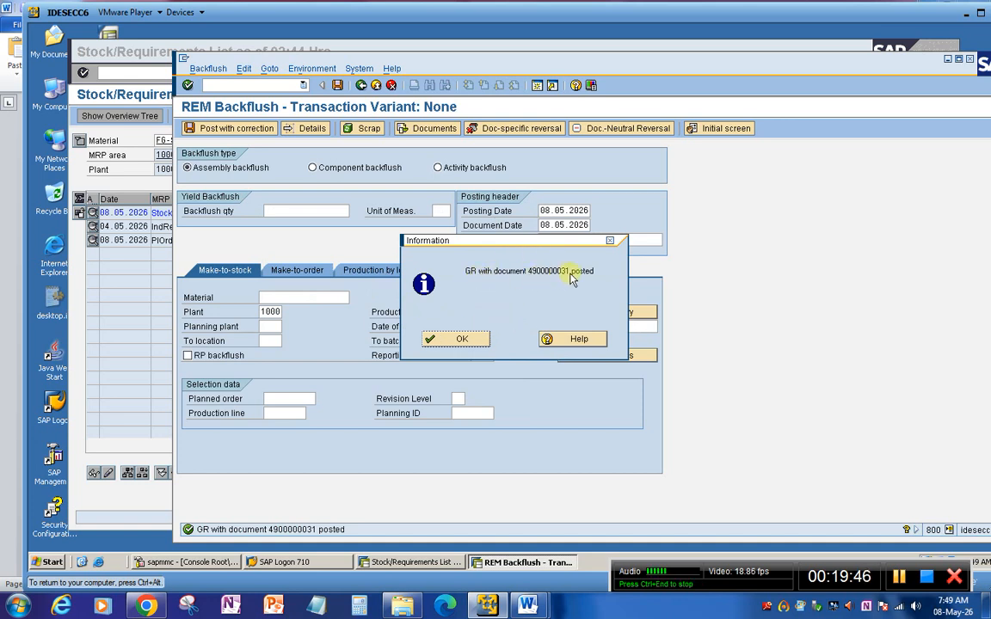
{"action": "left_click", "coordinate": [461, 342]}
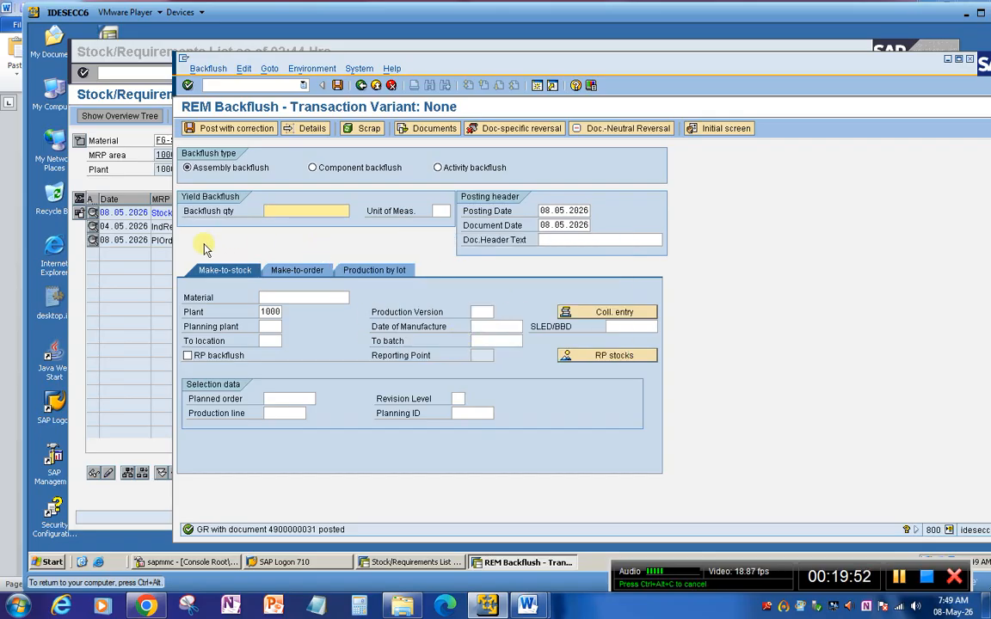
Refresh the stock/requirements list of FG-SAB-0020 to check its stock after the backflush
{"action": "left_click", "coordinate": [137, 263]}
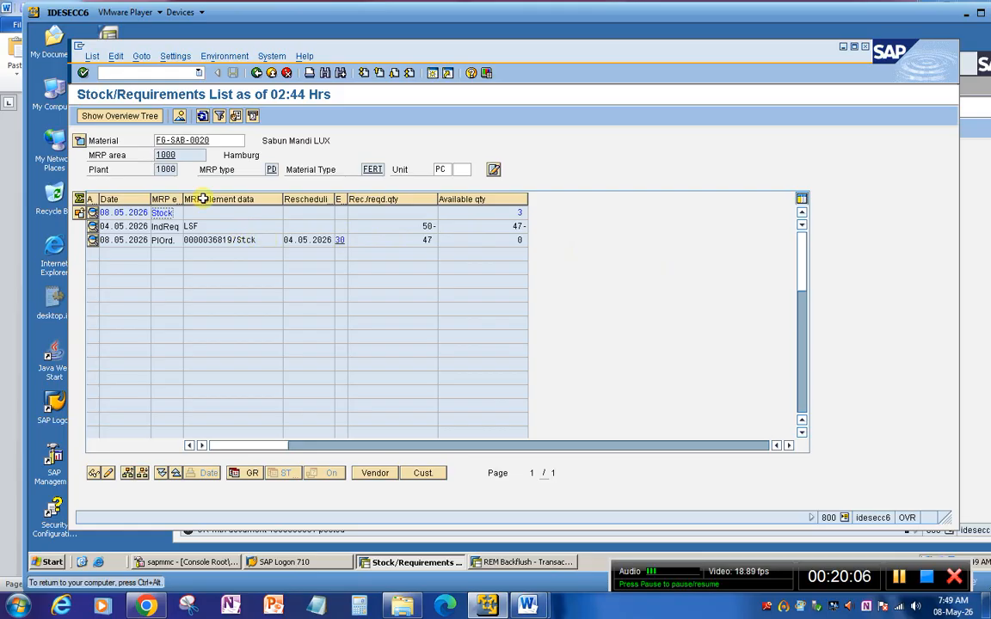
{"action": "left_click", "coordinate": [202, 116]}
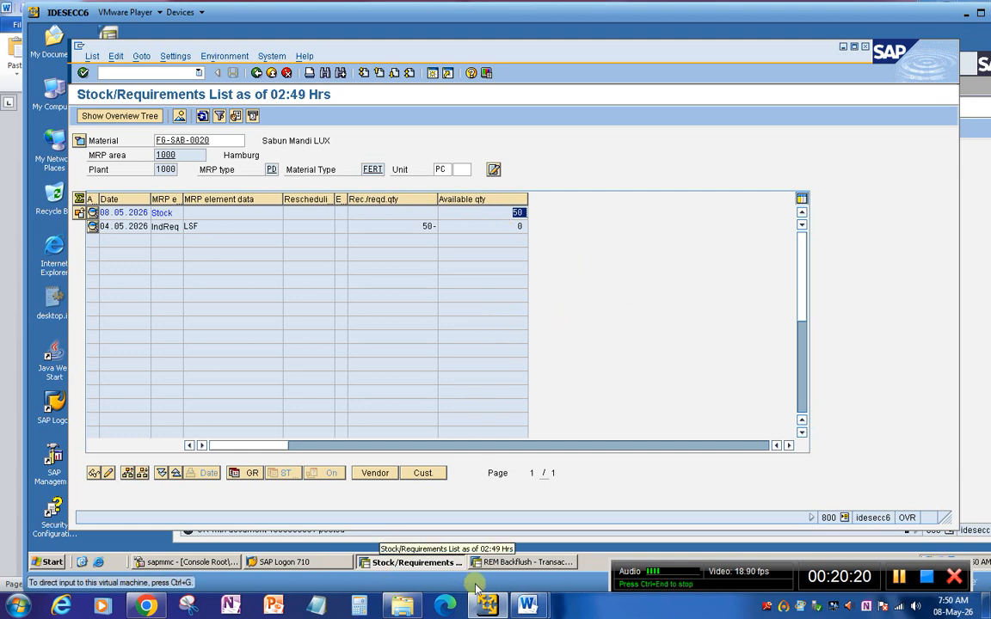
Switch to the Repetitive Manufacturing document in Word and review the procedure from PIR creation in MD61 through the stock check
{"action": "mouse_move", "coordinate": [527, 605]}
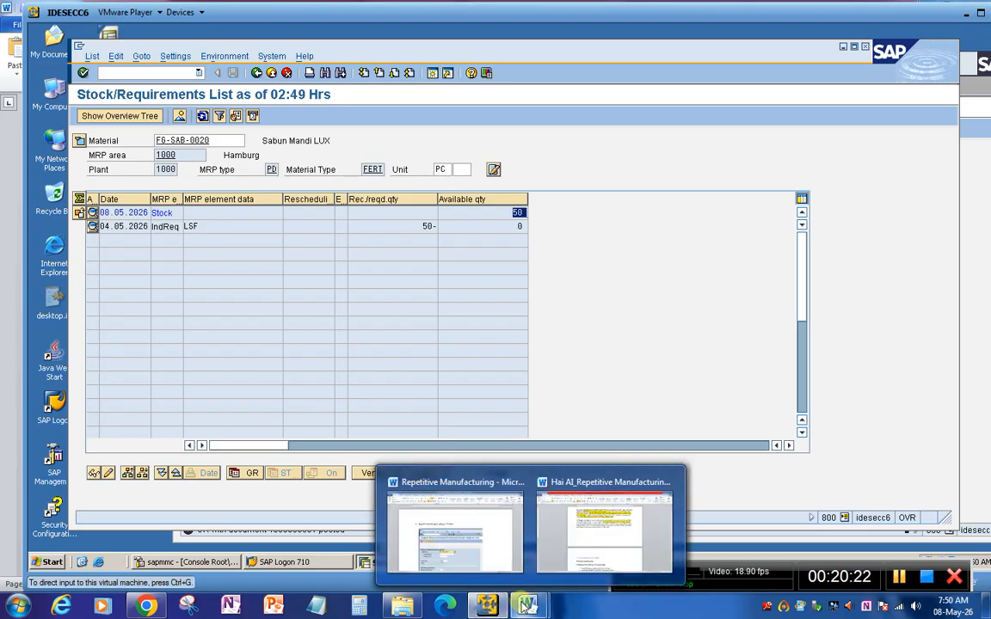
{"action": "left_click", "coordinate": [449, 525]}
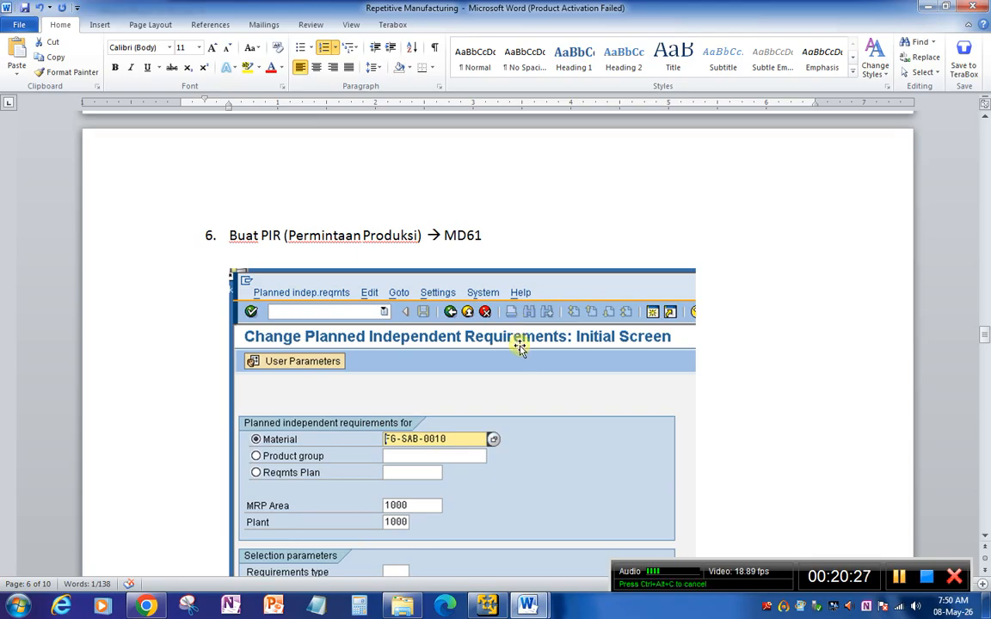
{"action": "scroll", "coordinate": [519, 348], "scroll_direction": "down", "scroll_amount": 1}
{"action": "scroll", "coordinate": [464, 326], "scroll_direction": "down", "scroll_amount": 4}
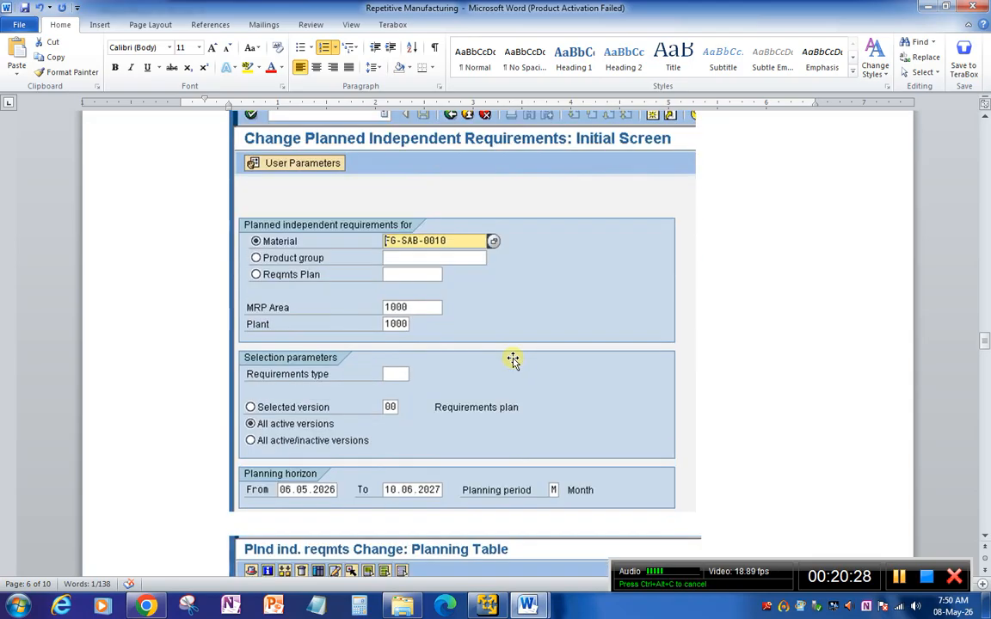
{"action": "scroll", "coordinate": [464, 326], "scroll_direction": "up", "scroll_amount": 4}
{"action": "scroll", "coordinate": [447, 321], "scroll_direction": "down", "scroll_amount": 7}
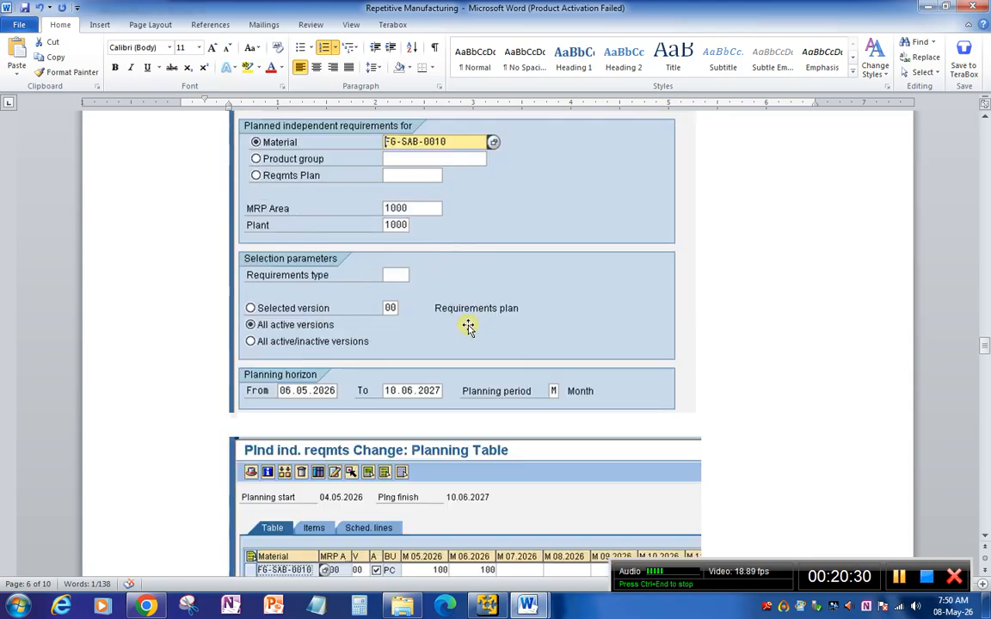
{"action": "scroll", "coordinate": [468, 327], "scroll_direction": "down", "scroll_amount": 20}
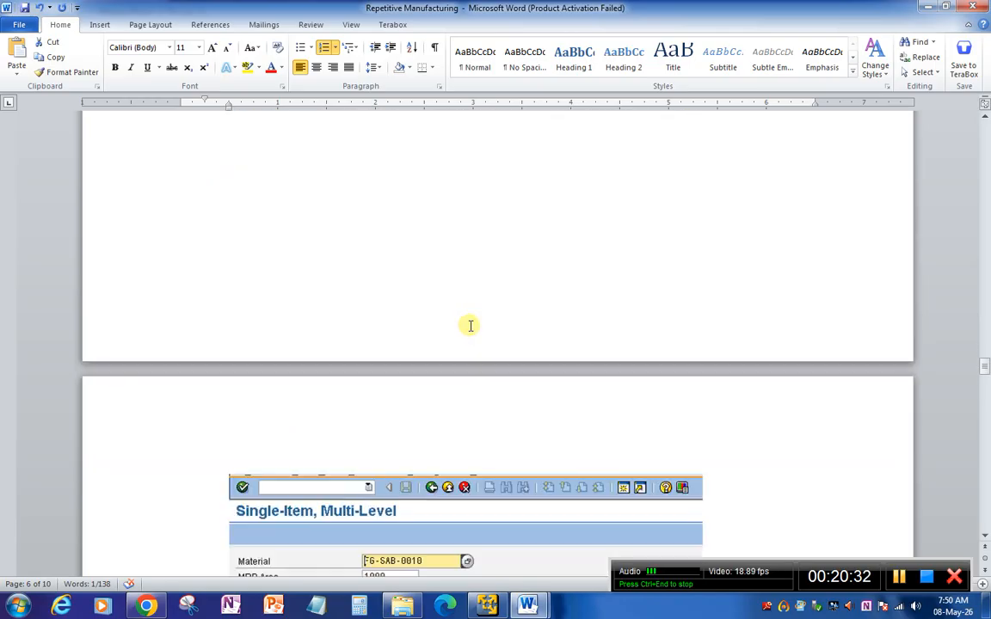
{"action": "scroll", "coordinate": [473, 332], "scroll_direction": "down", "scroll_amount": 1}
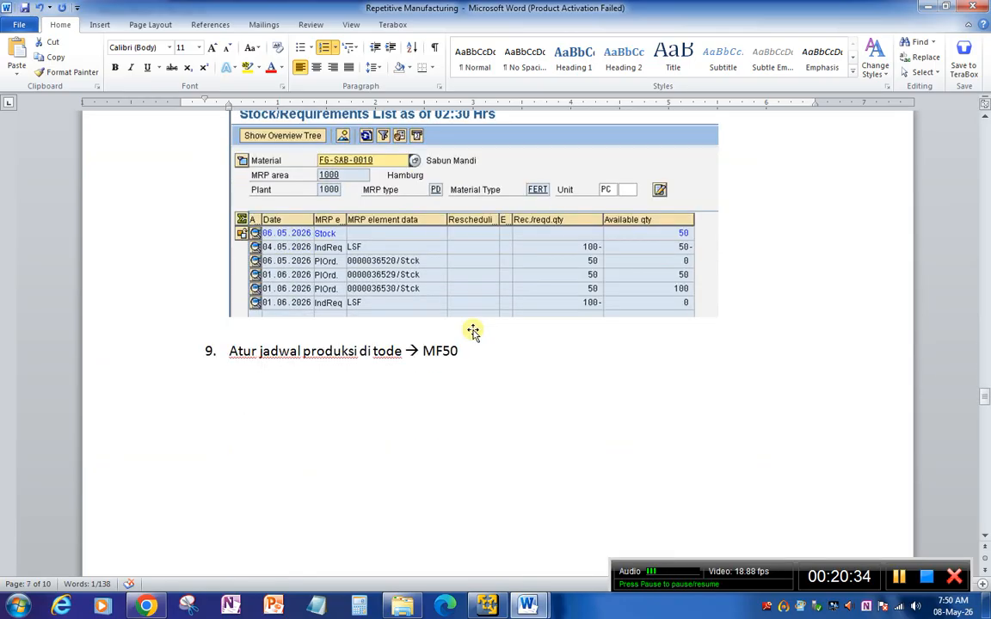
{"action": "scroll", "coordinate": [472, 332], "scroll_direction": "down", "scroll_amount": 8}
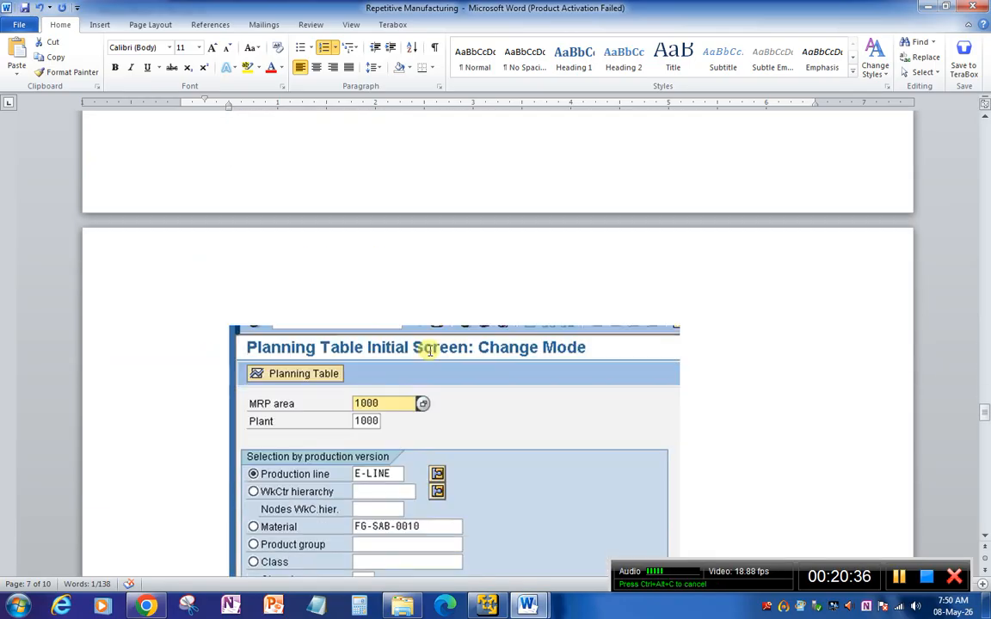
{"action": "scroll", "coordinate": [429, 349], "scroll_direction": "down", "scroll_amount": 4}
{"action": "scroll", "coordinate": [429, 350], "scroll_direction": "down", "scroll_amount": 12}
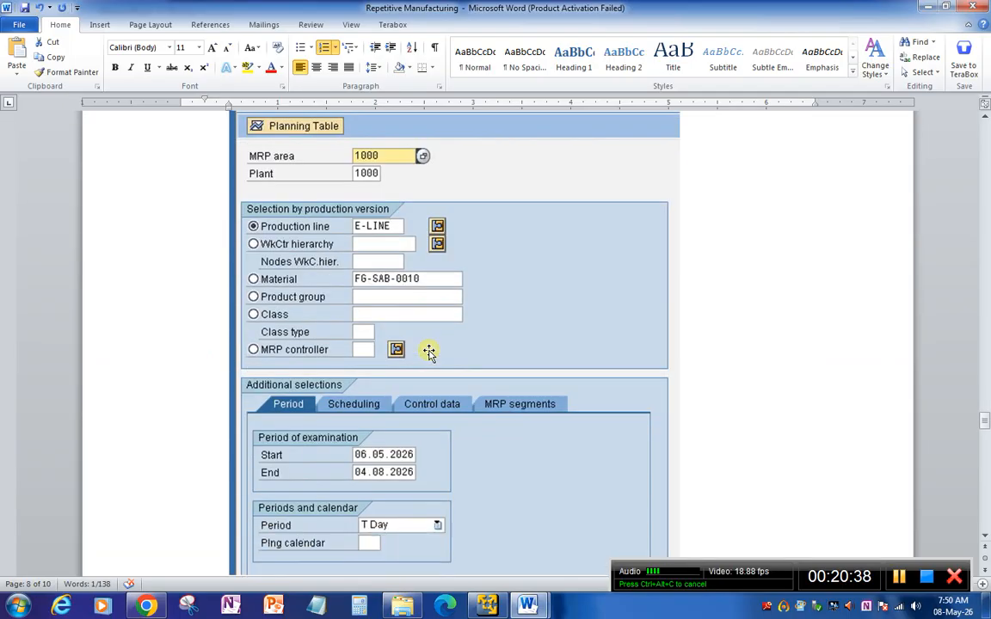
{"action": "scroll", "coordinate": [429, 350], "scroll_direction": "down", "scroll_amount": 15}
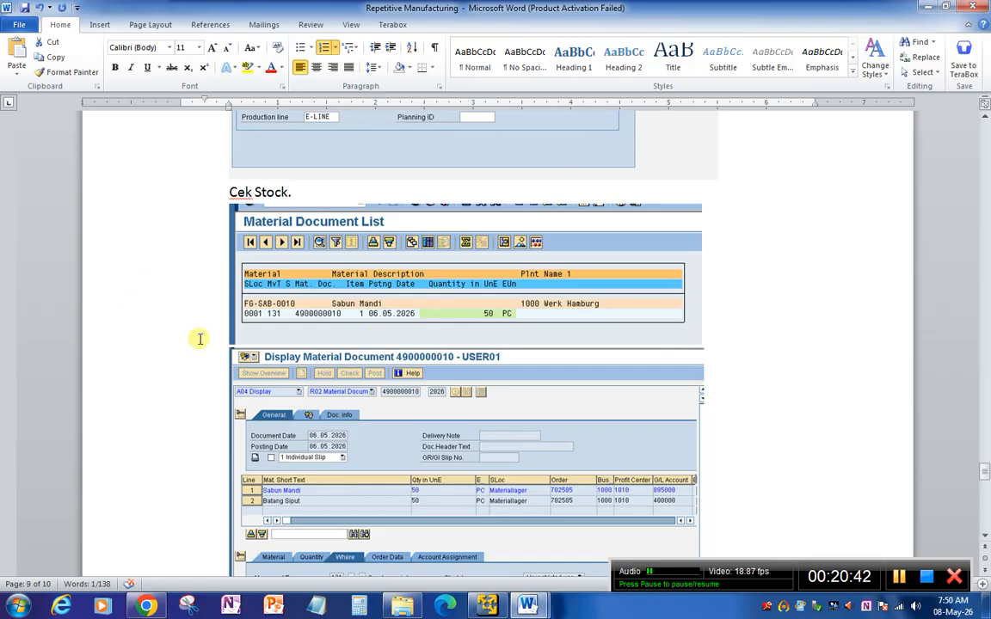
Return to SAP and use transaction MB51 to list material documents for FG-SAB-0020 in plant 1000, storage location 0001
{"action": "left_click", "coordinate": [487, 607]}
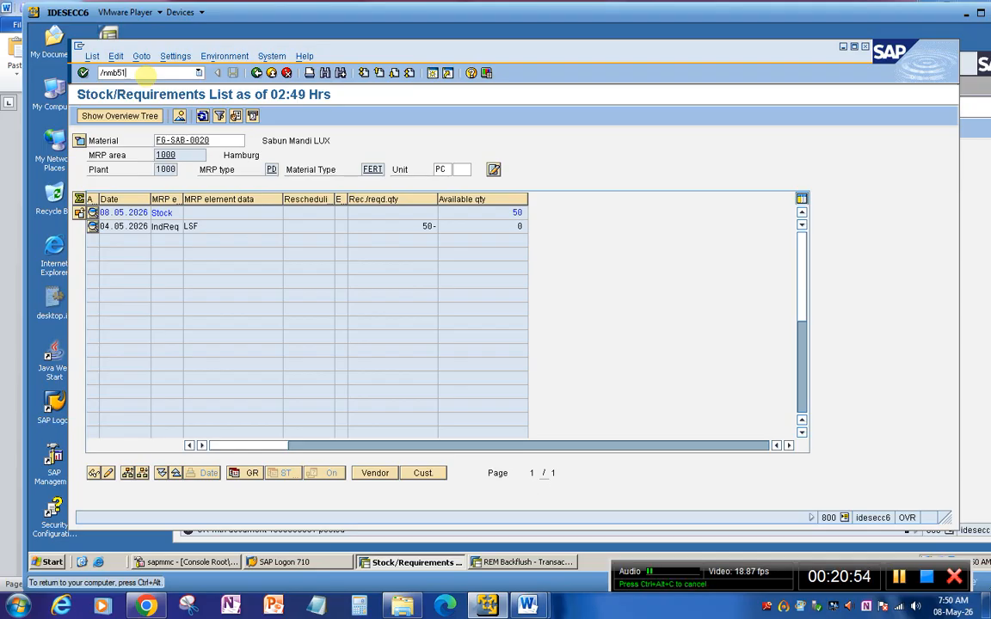
{"action": "key", "text": "Return"}
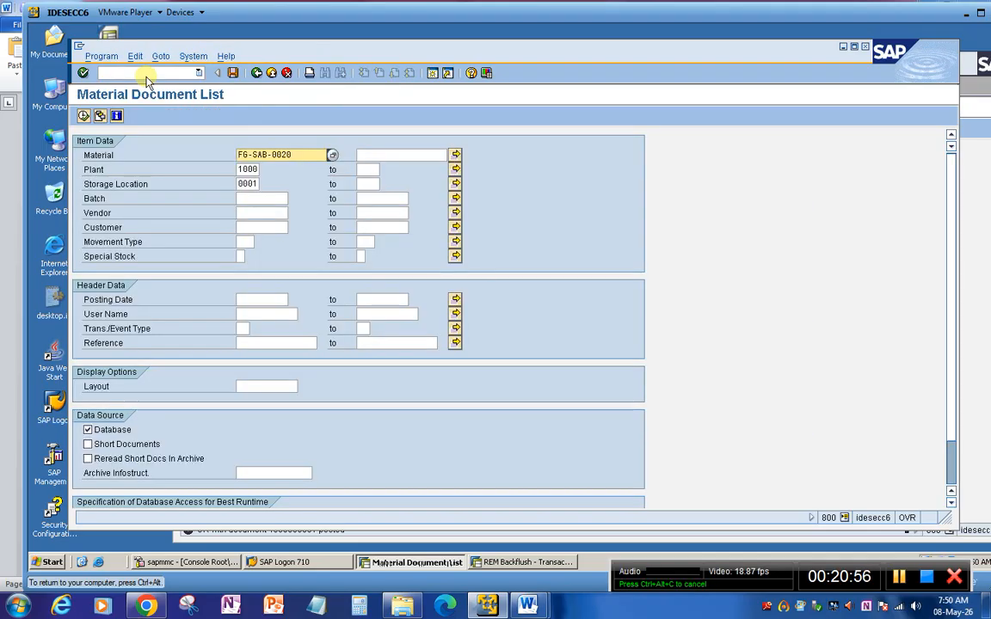
{"action": "left_click", "coordinate": [83, 115]}
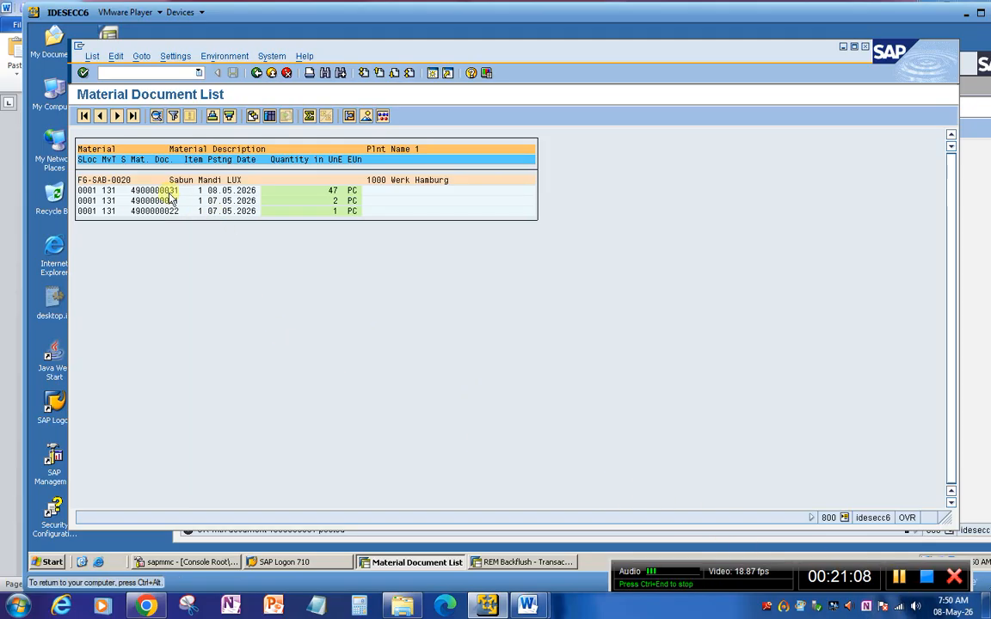
Open the material document of the 47 PC movement type 131 posting and examine its item line, from material text to G/L account
{"action": "left_click", "coordinate": [113, 190]}
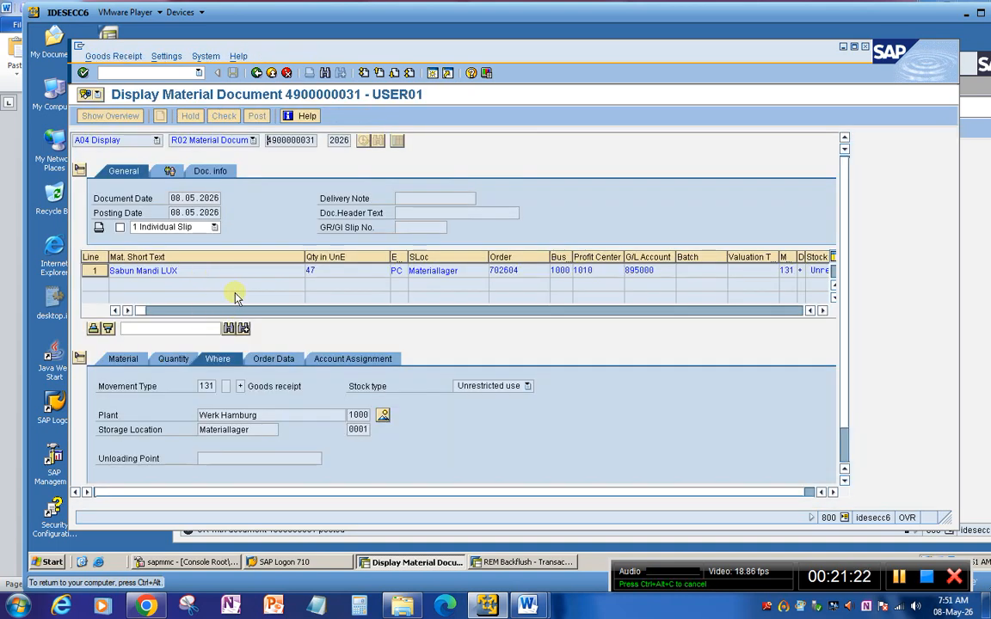
{"action": "left_click", "coordinate": [195, 272]}
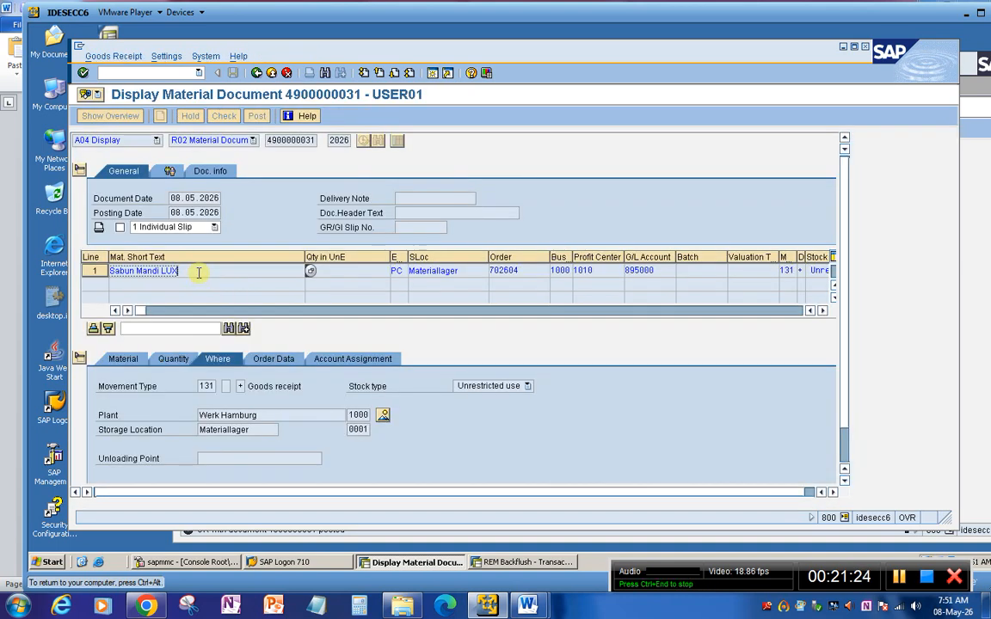
{"action": "left_click_drag", "start_coordinate": [192, 271], "coordinate": [103, 270]}
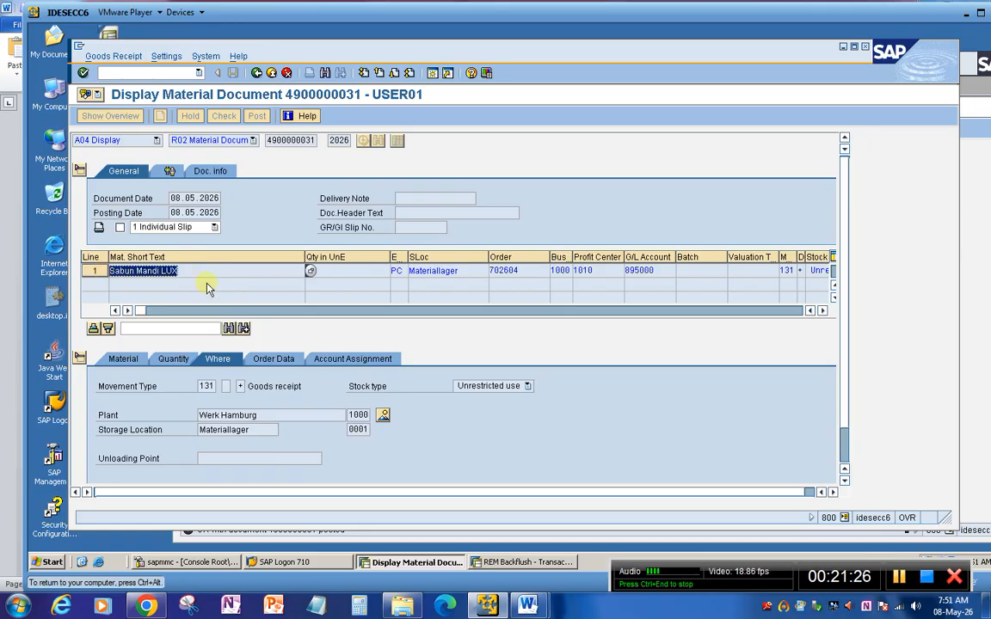
{"action": "left_click", "coordinate": [196, 271]}
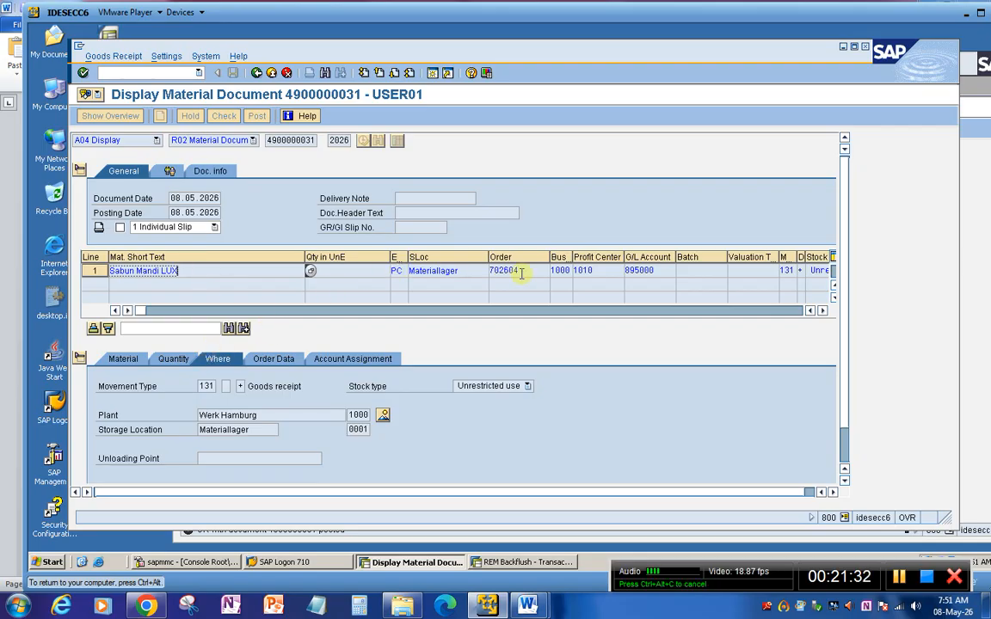
{"action": "left_click", "coordinate": [614, 269]}
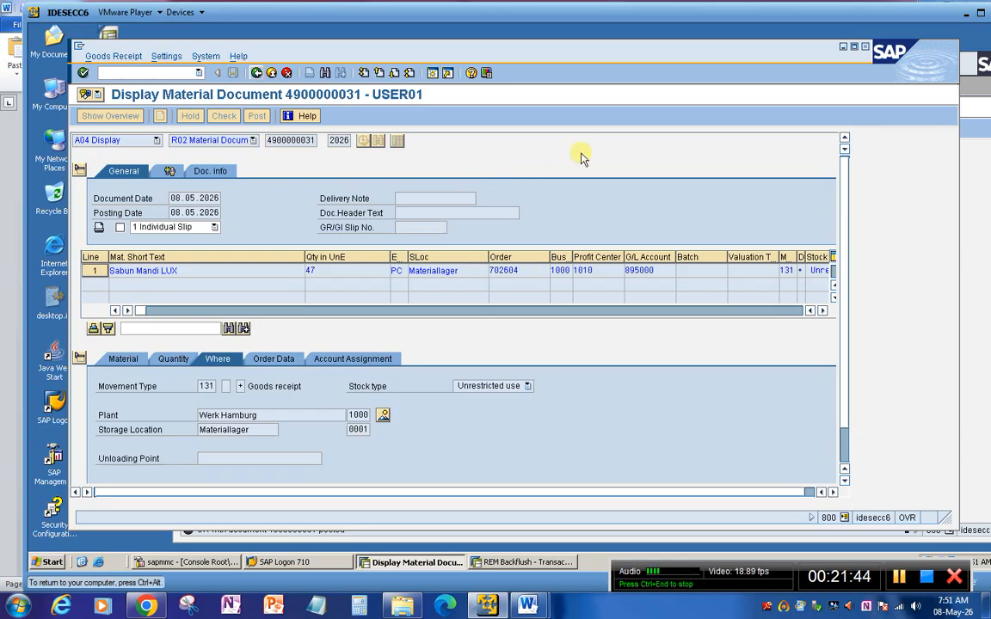
{"action": "left_click", "coordinate": [204, 270]}
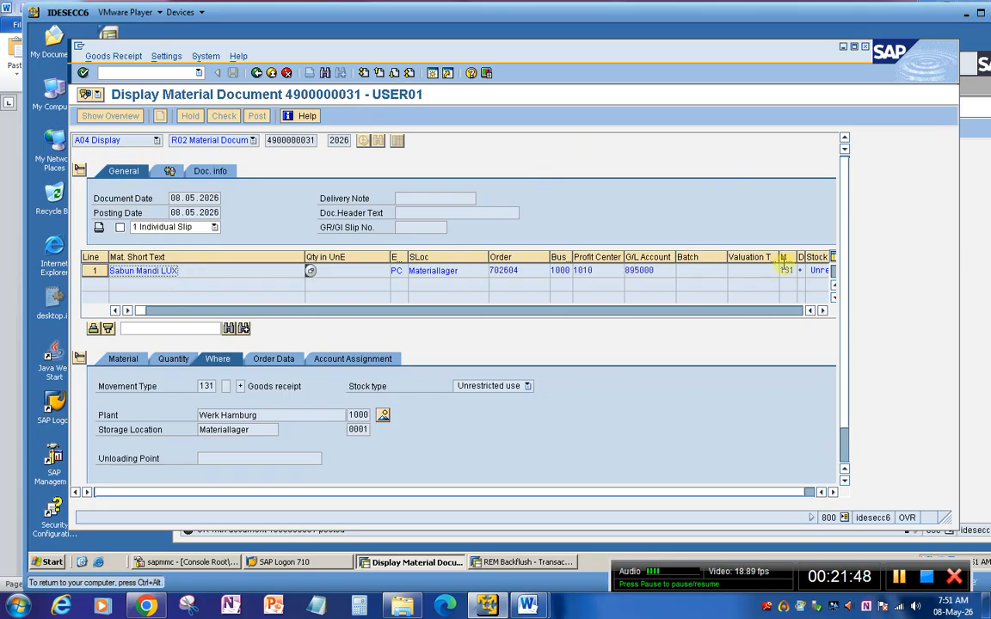
Switch to the Repetitive Manufacturing document in Word and review it backwards from the stock check to the REM – REPETITIVE MANUFACTURING title
{"action": "left_click", "coordinate": [899, 576]}
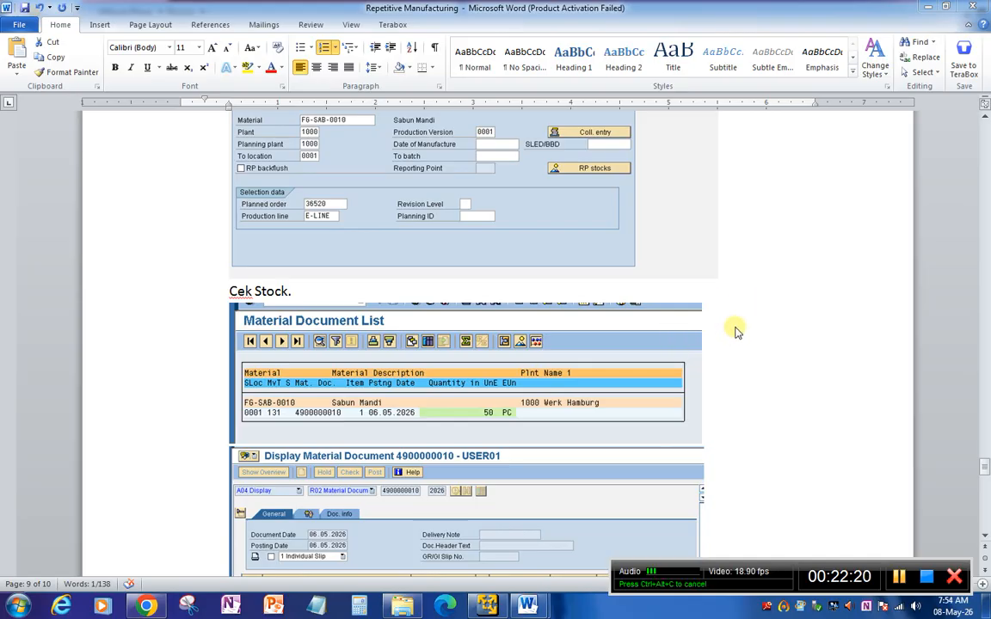
{"action": "scroll", "coordinate": [817, 336], "scroll_direction": "up", "scroll_amount": 20}
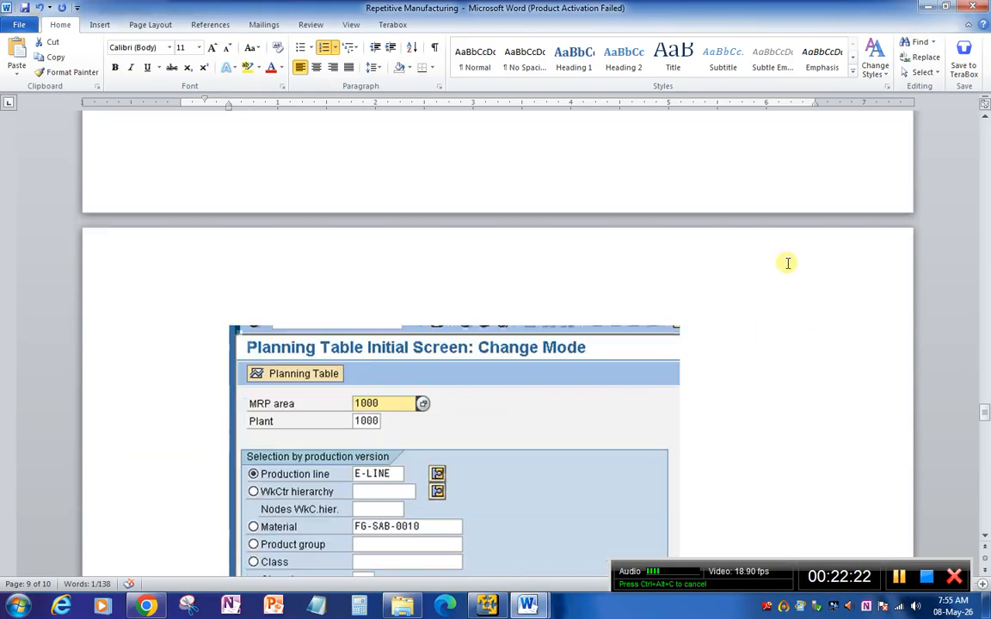
{"action": "scroll", "coordinate": [788, 263], "scroll_direction": "up", "scroll_amount": 20}
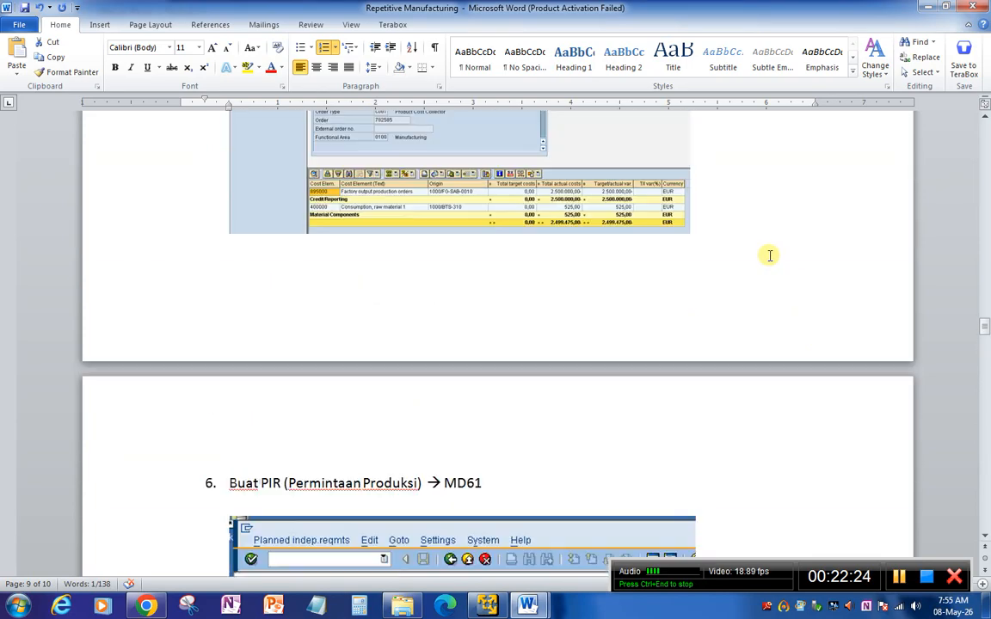
{"action": "scroll", "coordinate": [770, 255], "scroll_direction": "up", "scroll_amount": 20}
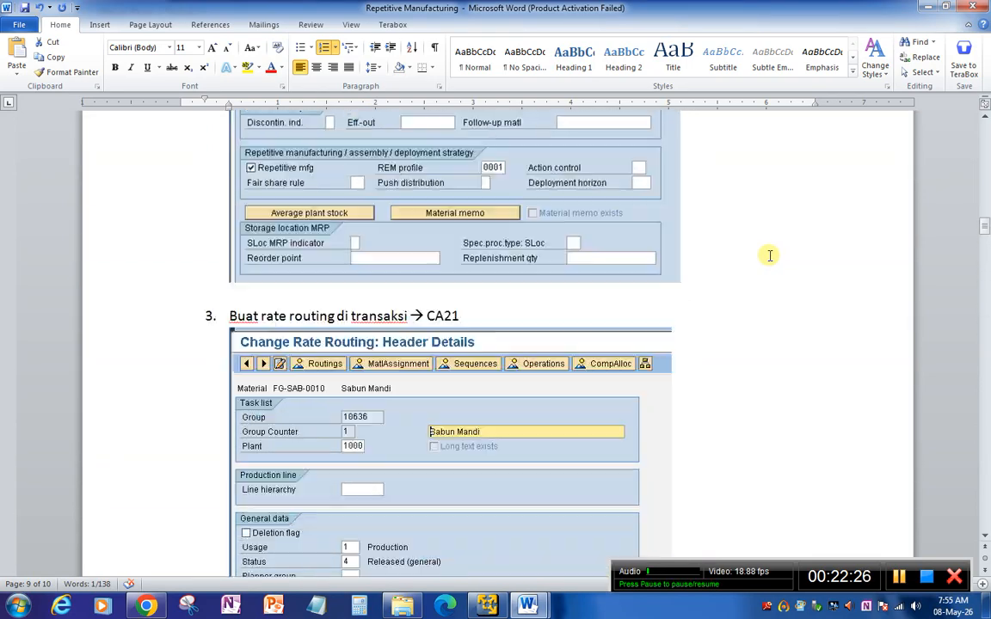
{"action": "scroll", "coordinate": [770, 255], "scroll_direction": "up", "scroll_amount": 20}
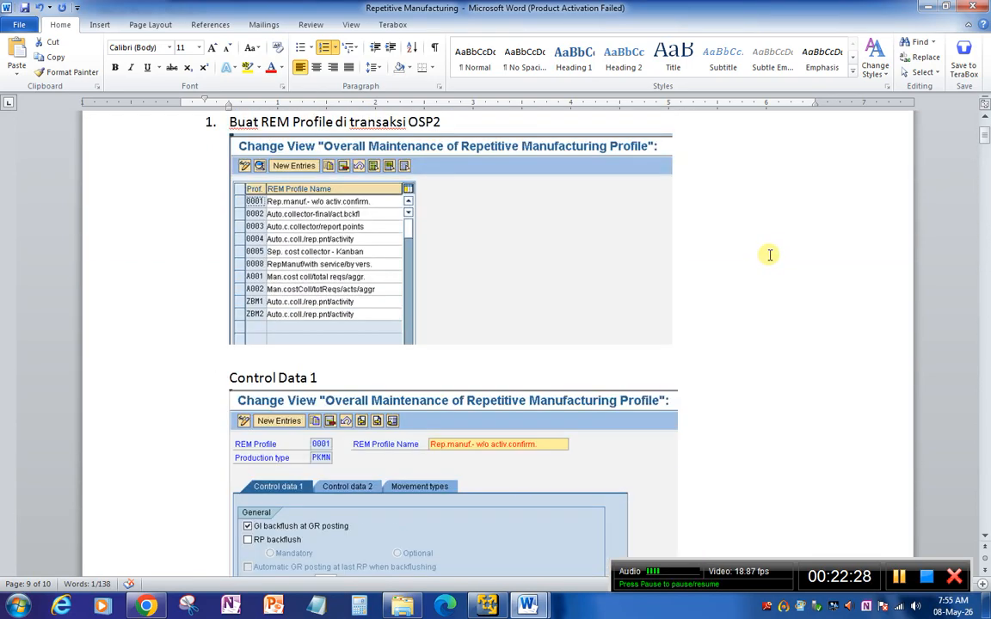
{"action": "scroll", "coordinate": [770, 254], "scroll_direction": "up", "scroll_amount": 5}
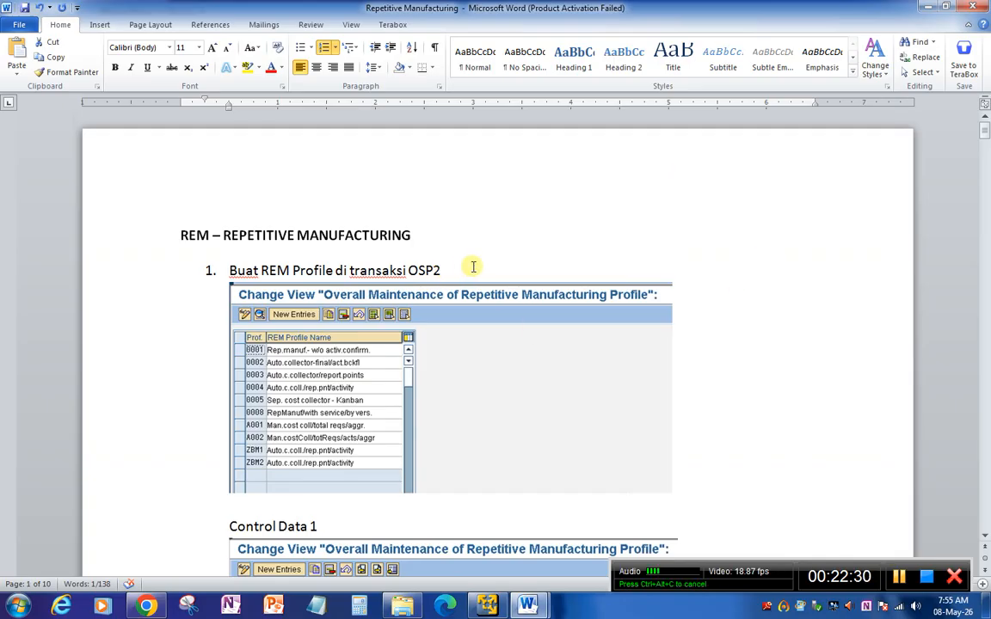
{"action": "left_click_drag", "start_coordinate": [430, 234], "coordinate": [191, 228]}
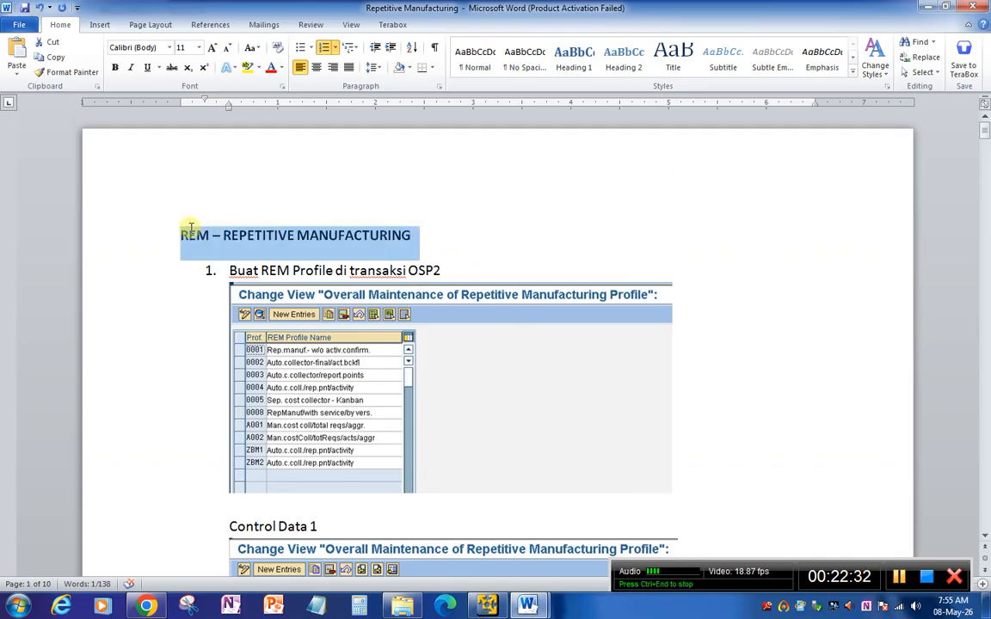
{"action": "left_click", "coordinate": [447, 239]}
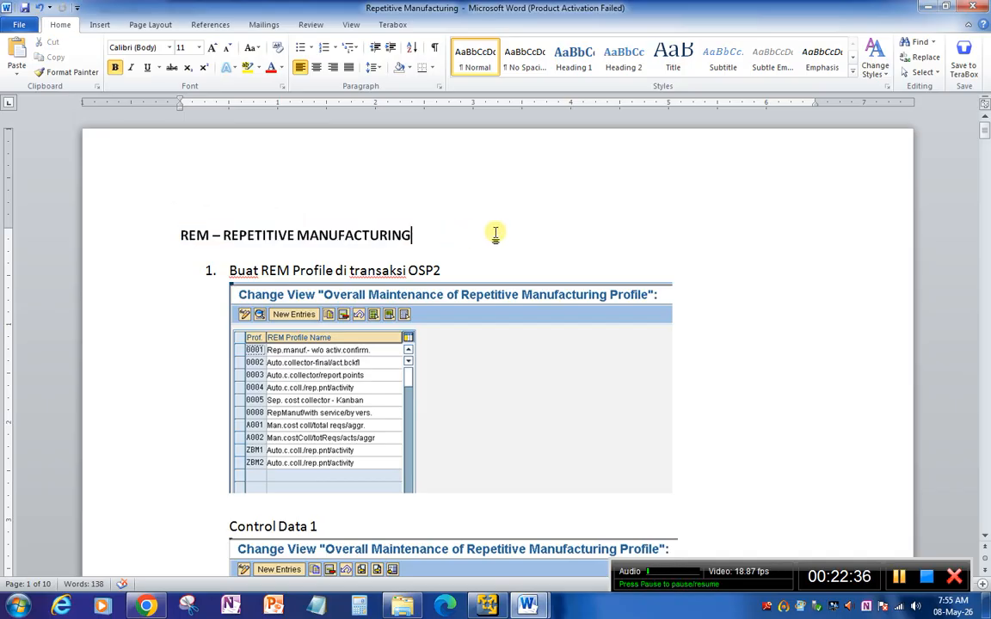
Switch to the kursussaponline.com course list in Chrome and look through the offered SAP courses
{"action": "left_click", "coordinate": [144, 604]}
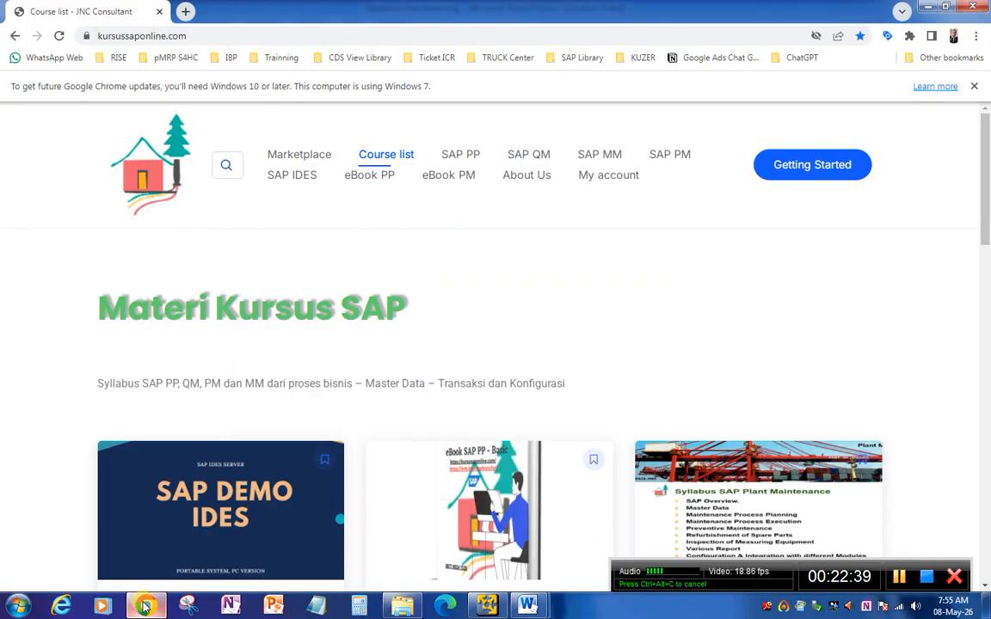
{"action": "left_click", "coordinate": [205, 34]}
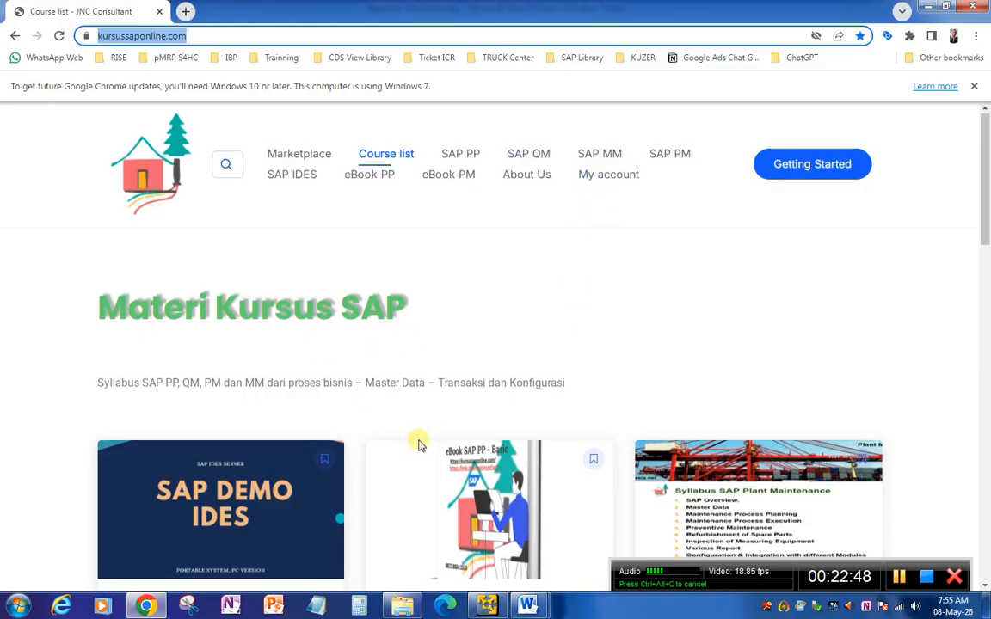
{"action": "scroll", "coordinate": [420, 442], "scroll_direction": "down", "scroll_amount": 1}
{"action": "scroll", "coordinate": [522, 358], "scroll_direction": "up", "scroll_amount": 1}
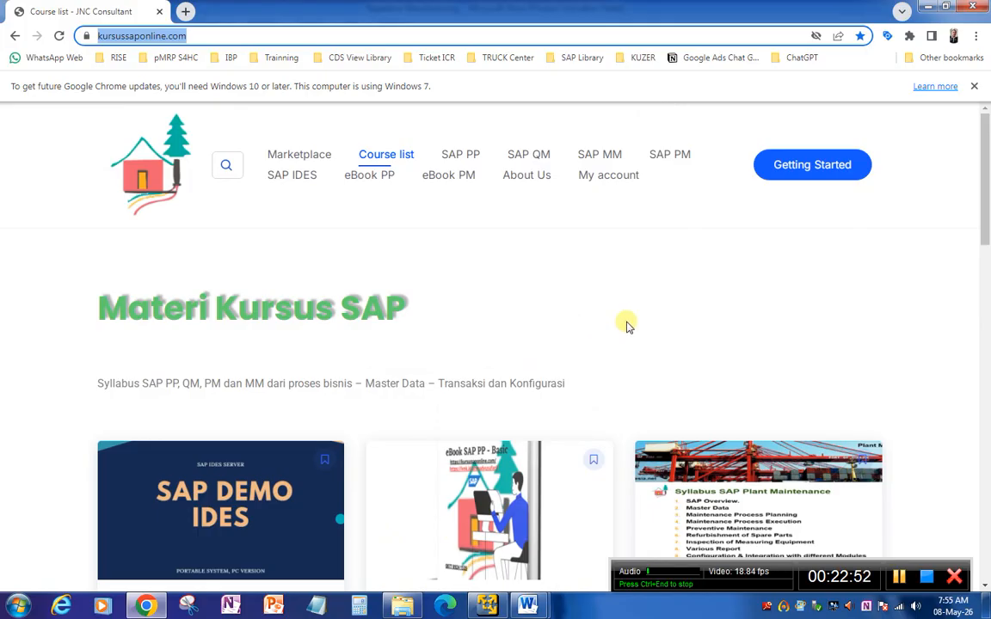
{"action": "scroll", "coordinate": [681, 348], "scroll_direction": "down", "scroll_amount": 1}
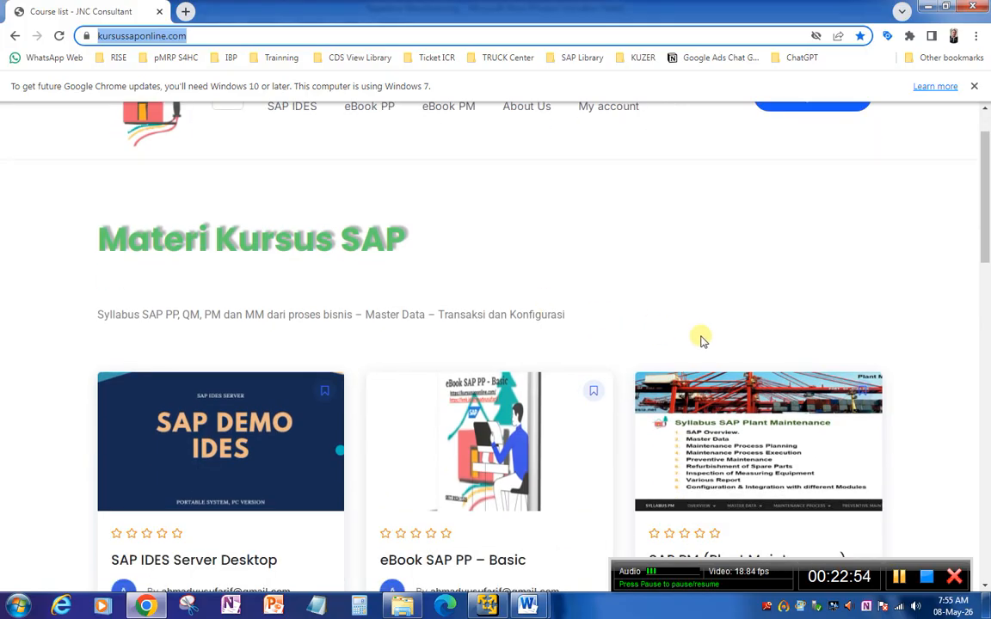
{"action": "scroll", "coordinate": [695, 342], "scroll_direction": "down", "scroll_amount": 2}
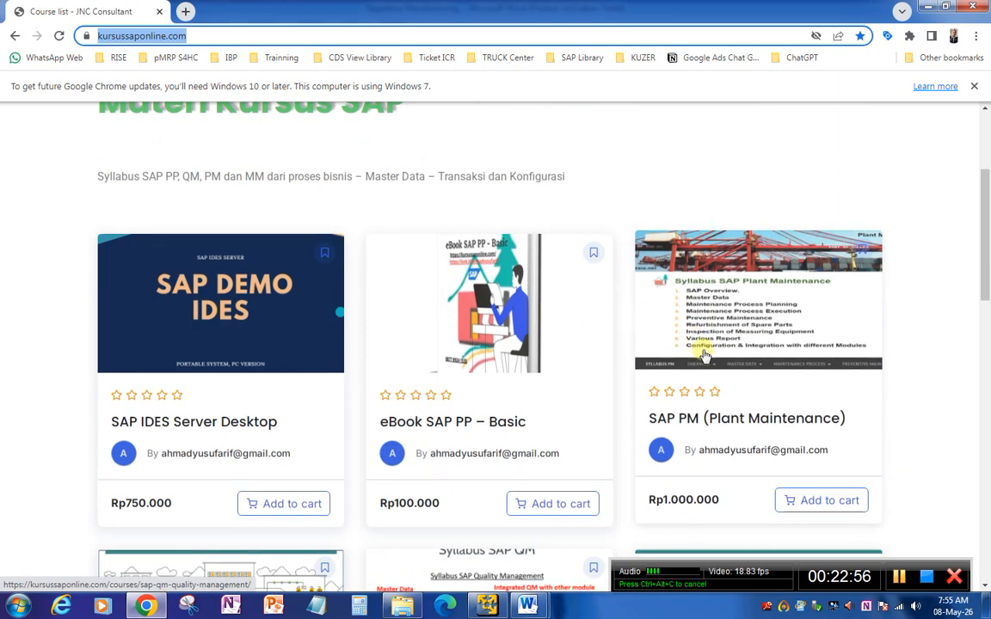
{"action": "scroll", "coordinate": [703, 354], "scroll_direction": "down", "scroll_amount": 2}
{"action": "scroll", "coordinate": [658, 370], "scroll_direction": "down", "scroll_amount": 2}
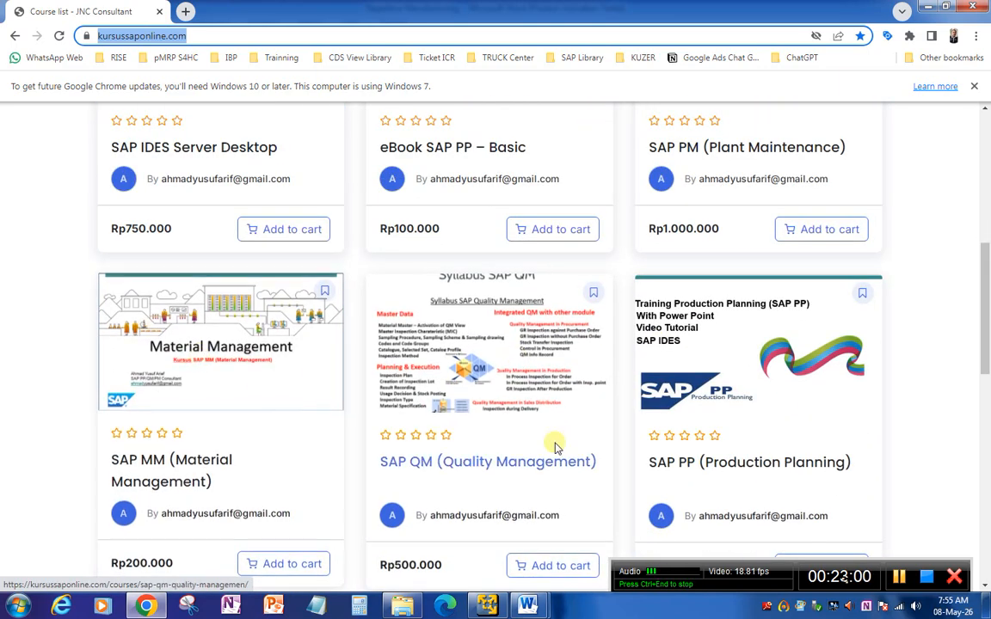
{"action": "scroll", "coordinate": [516, 442], "scroll_direction": "up", "scroll_amount": 1}
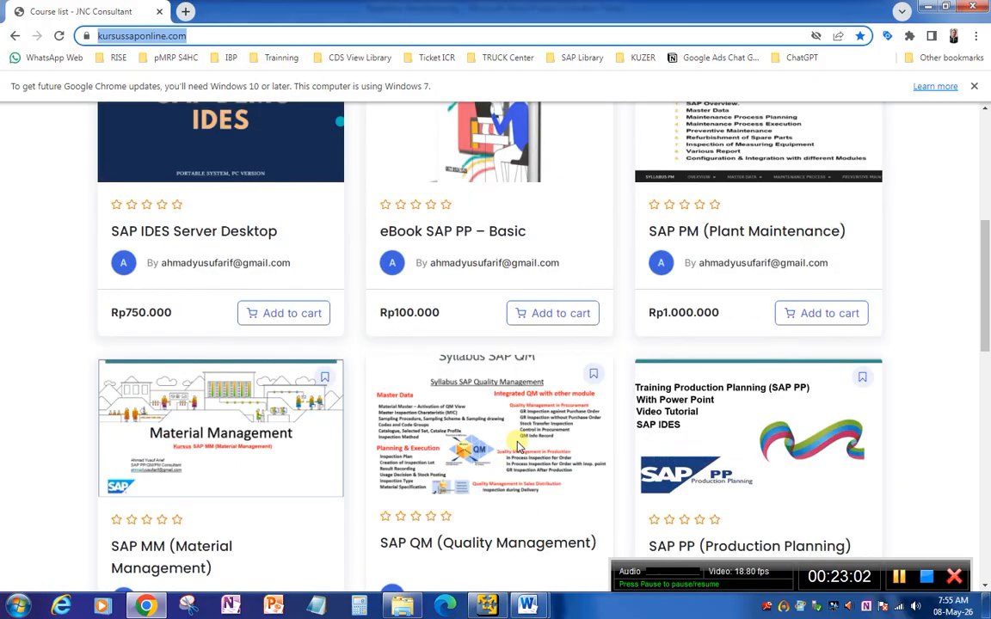
{"action": "scroll", "coordinate": [482, 387], "scroll_direction": "up", "scroll_amount": 2}
{"action": "scroll", "coordinate": [619, 398], "scroll_direction": "down", "scroll_amount": 2}
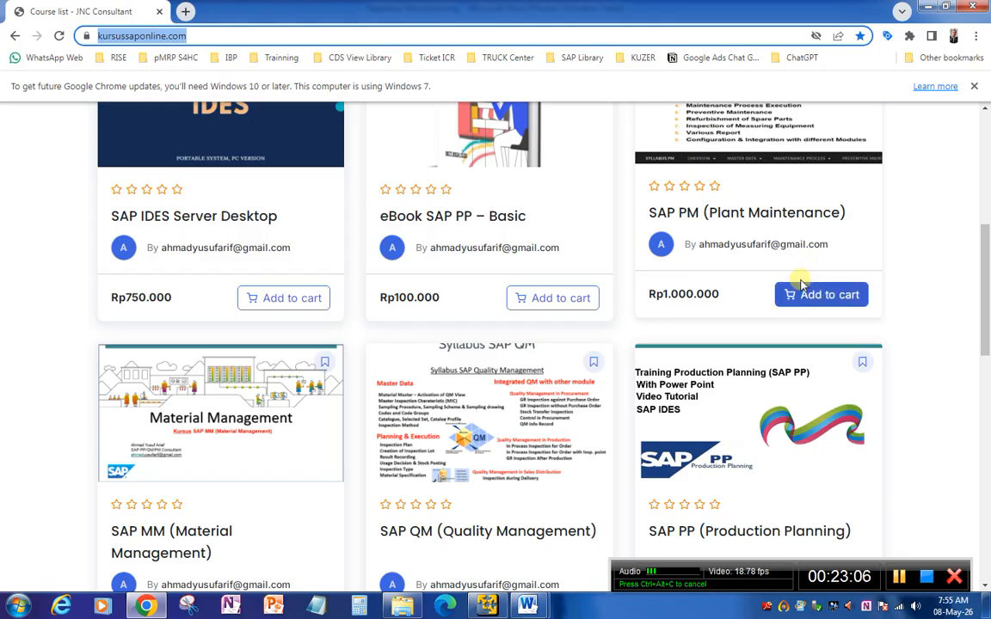
Open the SAP PM (Plant Maintenance) course and review its course content through Materi Ke 22, expanding Materi Ke 11 (Task List)
{"action": "left_click", "coordinate": [788, 147]}
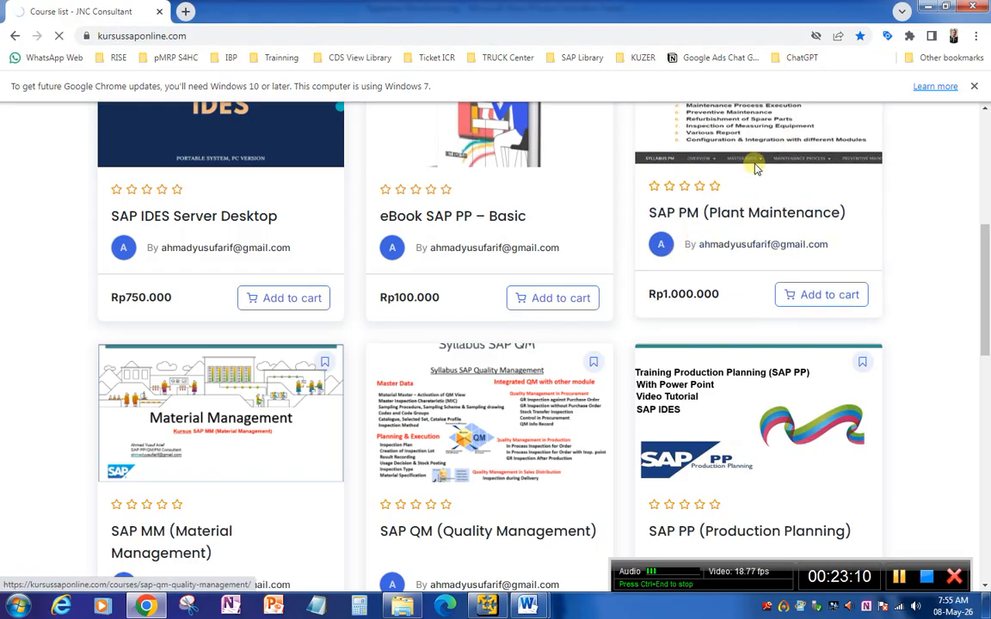
{"action": "scroll", "coordinate": [106, 484], "scroll_direction": "down", "scroll_amount": 1}
{"action": "scroll", "coordinate": [106, 487], "scroll_direction": "down", "scroll_amount": 6}
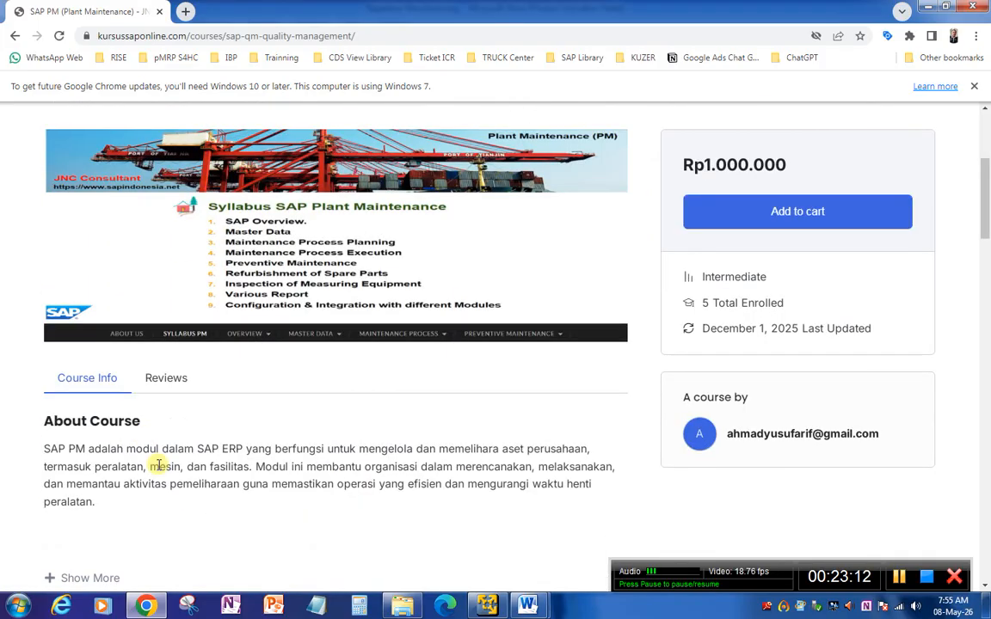
{"action": "scroll", "coordinate": [162, 460], "scroll_direction": "down", "scroll_amount": 2}
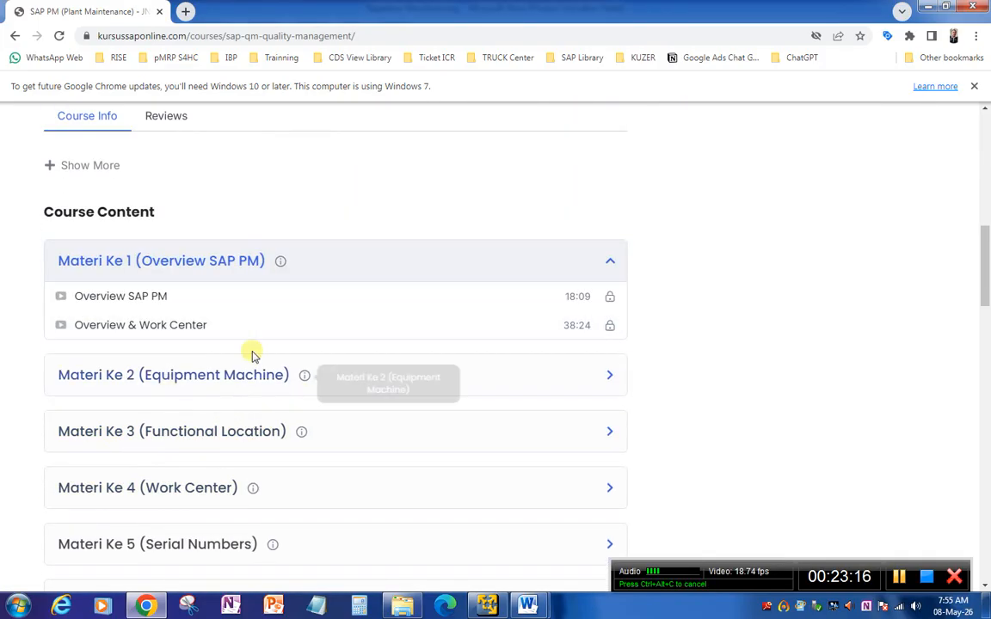
{"action": "scroll", "coordinate": [205, 320], "scroll_direction": "down", "scroll_amount": 3}
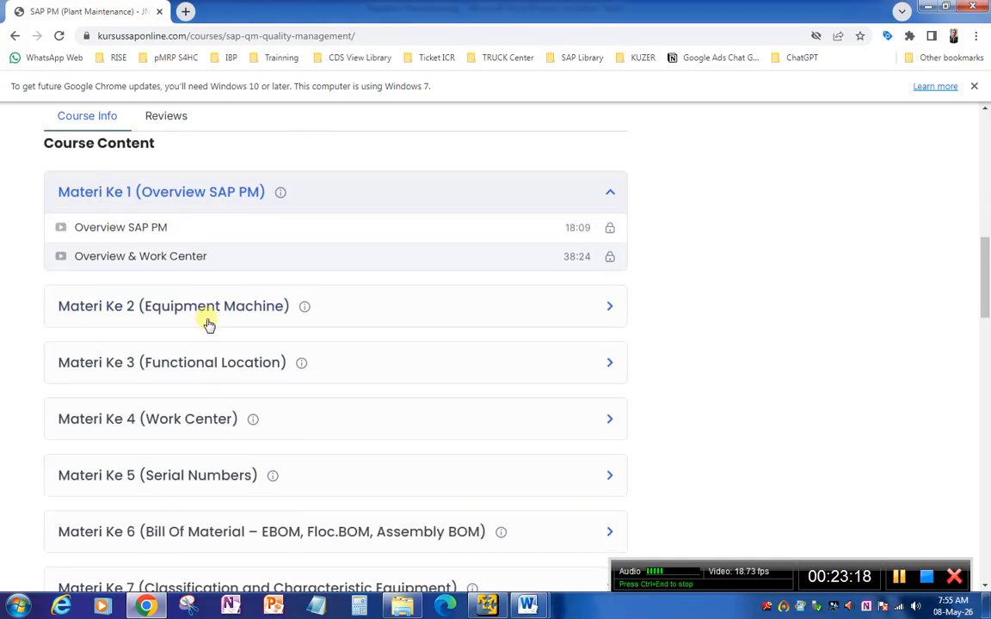
{"action": "scroll", "coordinate": [205, 330], "scroll_direction": "down", "scroll_amount": 2}
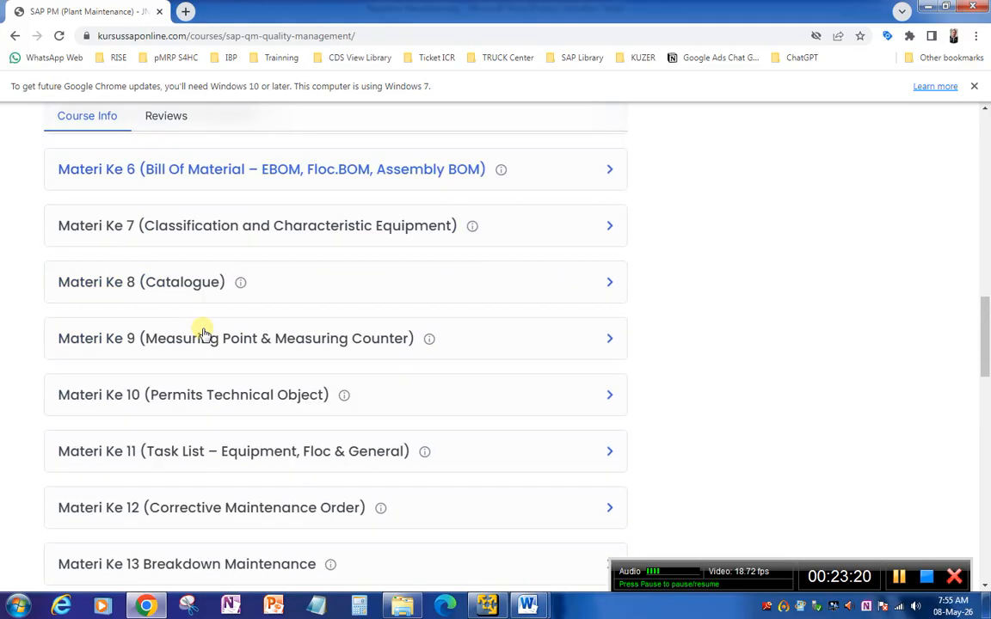
{"action": "scroll", "coordinate": [276, 411], "scroll_direction": "down", "scroll_amount": 1}
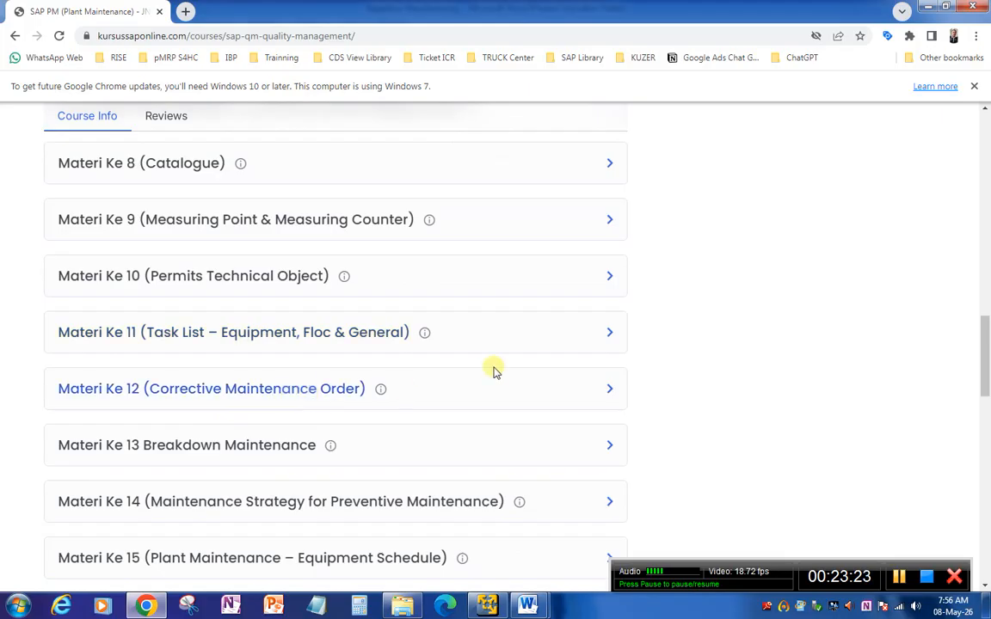
{"action": "left_click", "coordinate": [608, 334]}
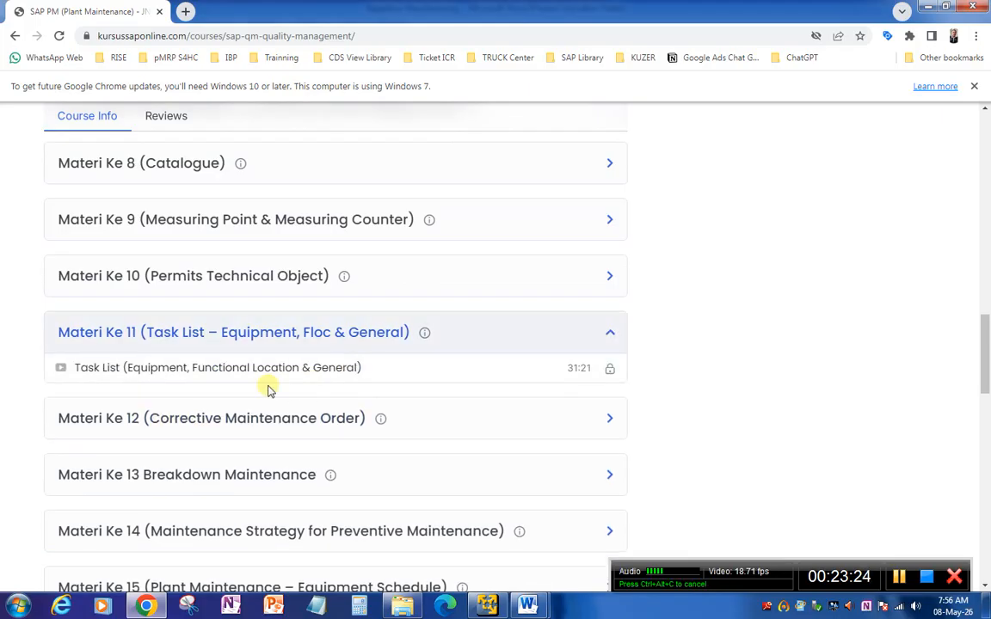
{"action": "scroll", "coordinate": [255, 380], "scroll_direction": "down", "scroll_amount": 3}
{"action": "scroll", "coordinate": [254, 380], "scroll_direction": "down", "scroll_amount": 1}
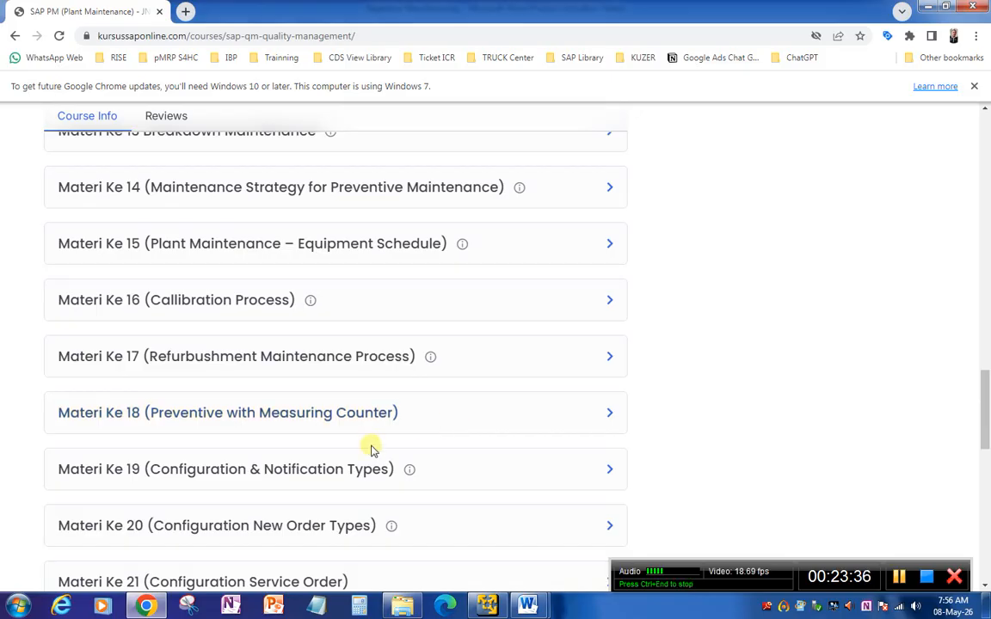
{"action": "scroll", "coordinate": [371, 449], "scroll_direction": "down", "scroll_amount": 2}
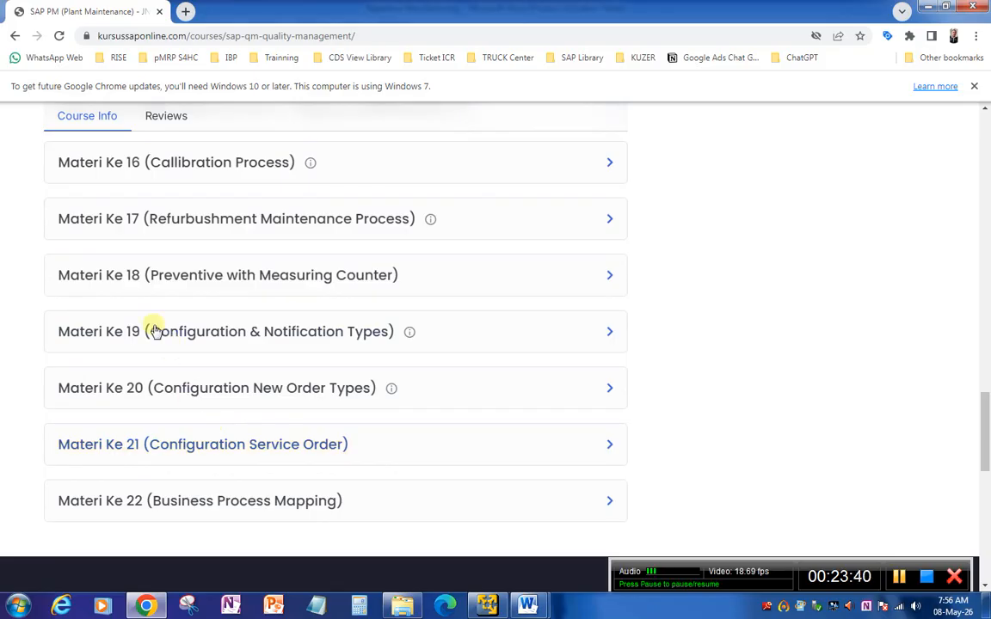
Return to the course list and look through it down to the SAP MM, SAP QM and SAP PP courses
{"action": "left_click", "coordinate": [16, 36]}
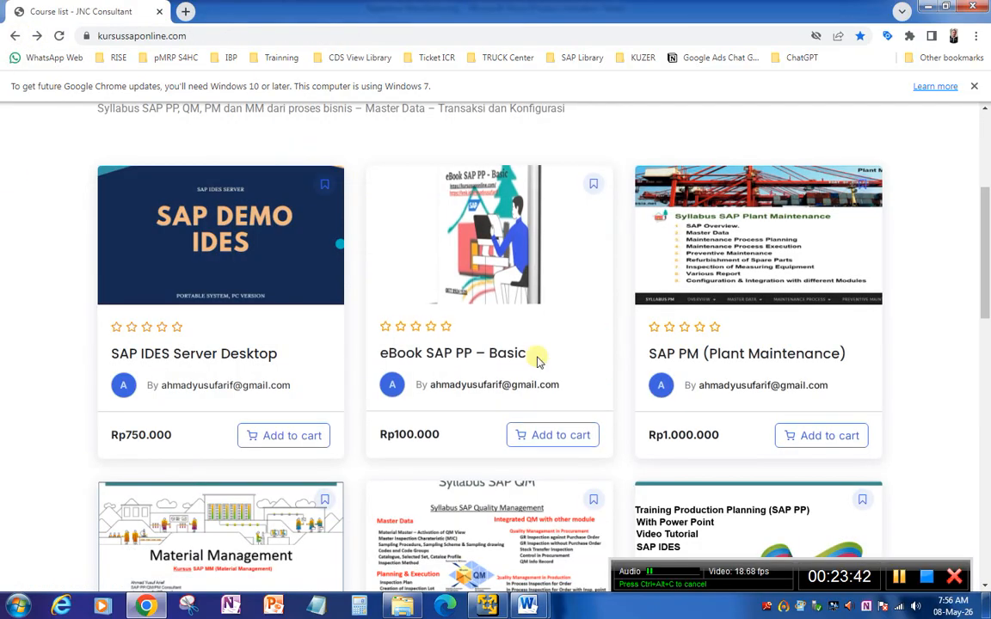
{"action": "scroll", "coordinate": [580, 423], "scroll_direction": "down", "scroll_amount": 2}
{"action": "scroll", "coordinate": [580, 424], "scroll_direction": "down", "scroll_amount": 3}
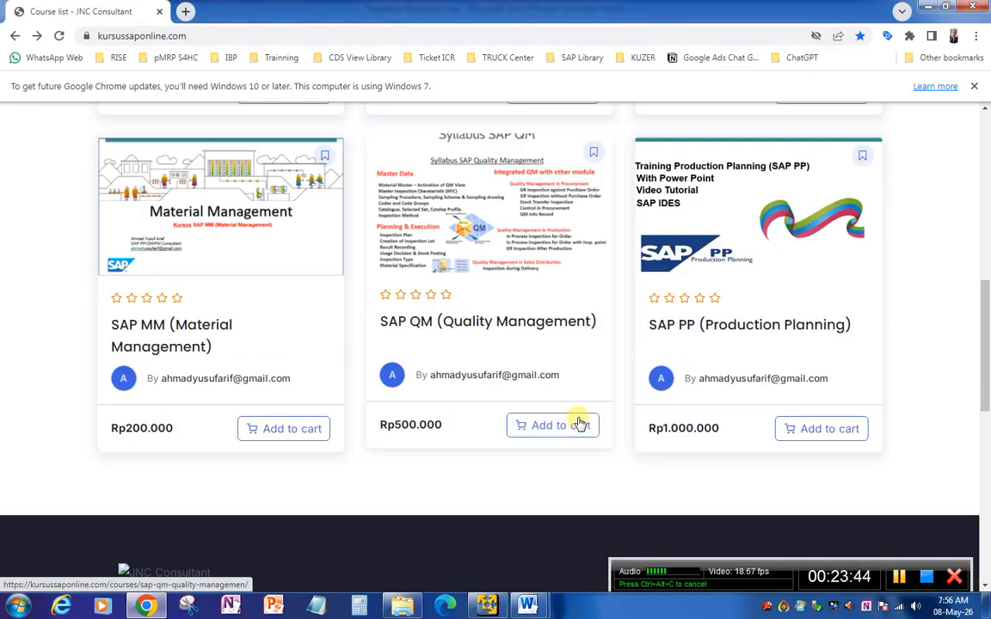
Open the SAP PP (Production Planning) course and review its course content from Materi Ke 1 through Materi Ke 24
{"action": "left_click", "coordinate": [768, 324]}
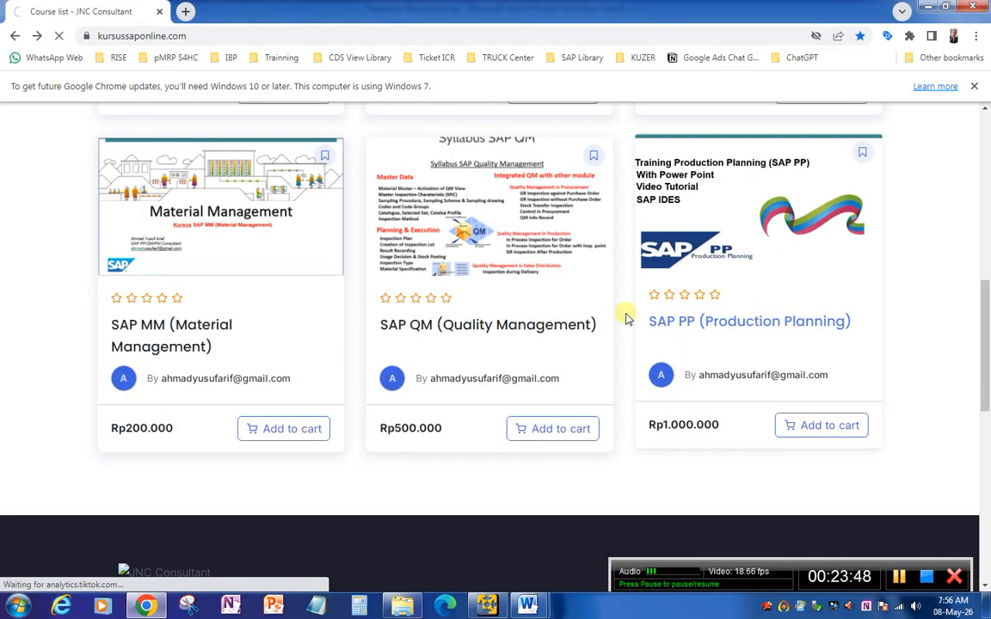
{"action": "scroll", "coordinate": [318, 456], "scroll_direction": "down", "scroll_amount": 8}
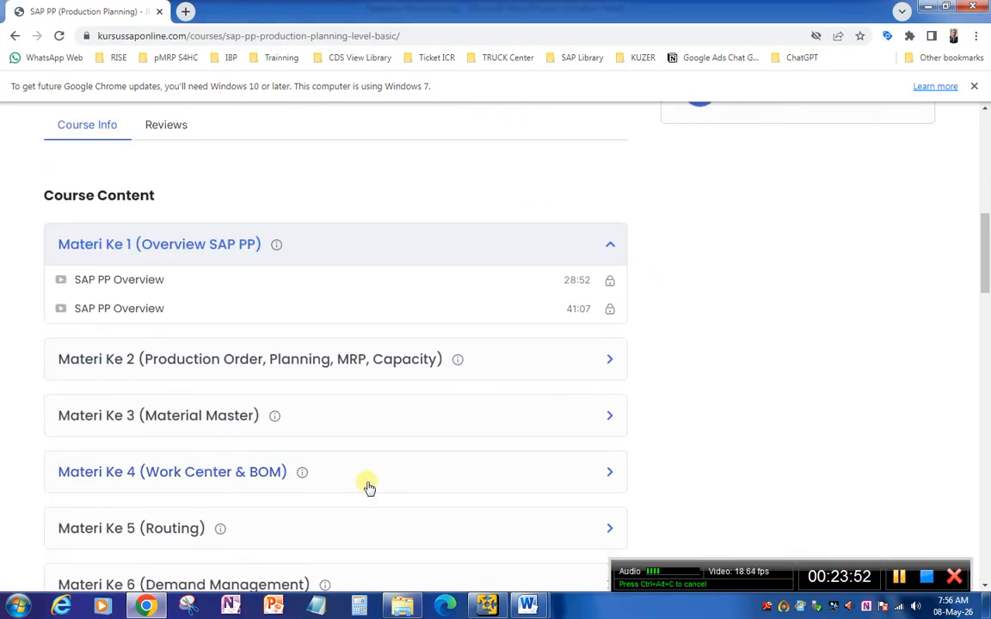
{"action": "scroll", "coordinate": [369, 486], "scroll_direction": "down", "scroll_amount": 2}
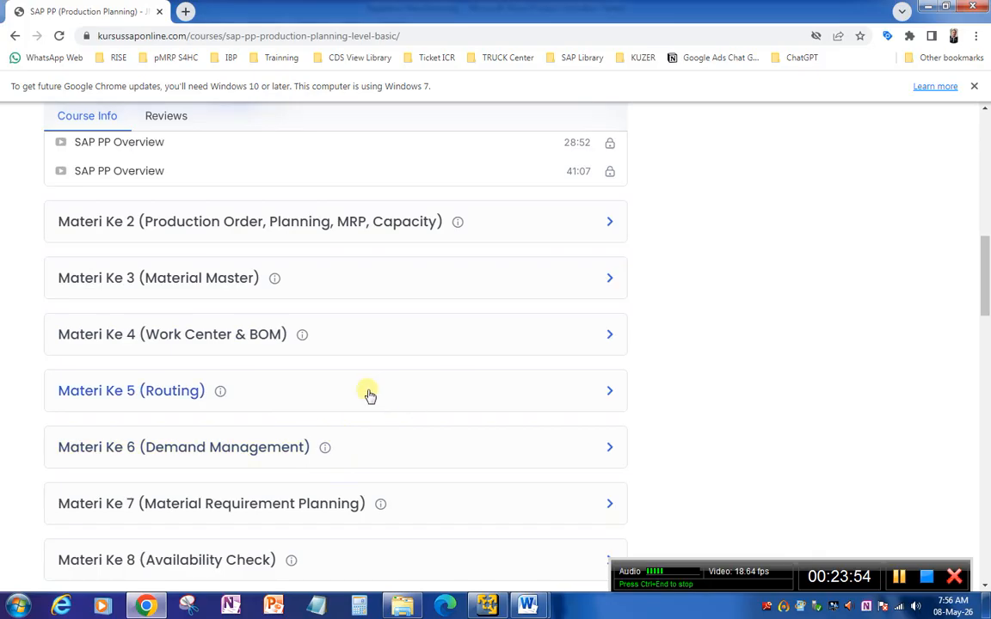
{"action": "scroll", "coordinate": [374, 387], "scroll_direction": "down", "scroll_amount": 3}
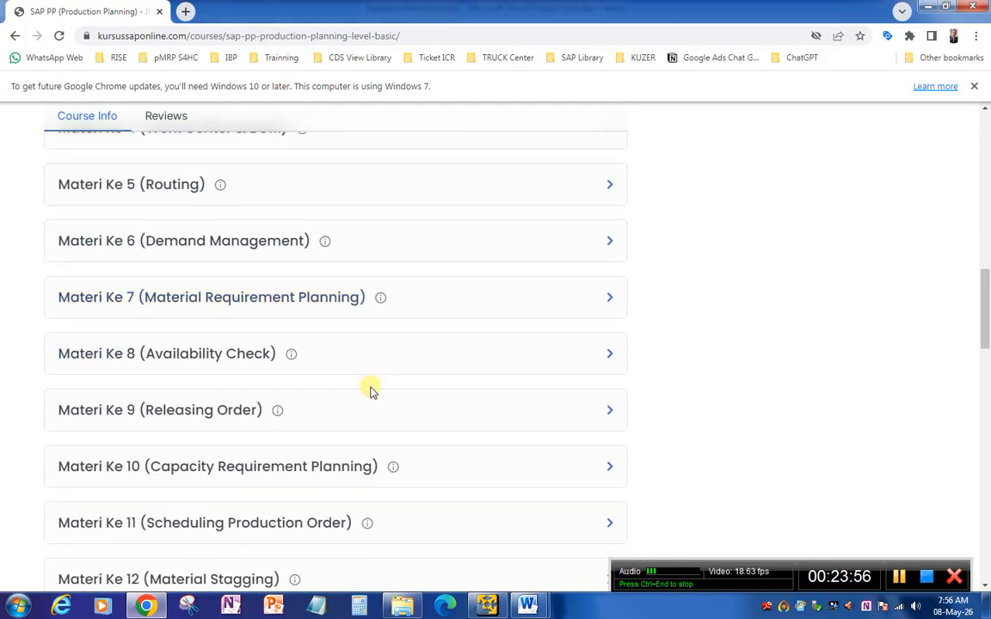
{"action": "scroll", "coordinate": [370, 389], "scroll_direction": "down", "scroll_amount": 2}
{"action": "scroll", "coordinate": [367, 393], "scroll_direction": "down", "scroll_amount": 3}
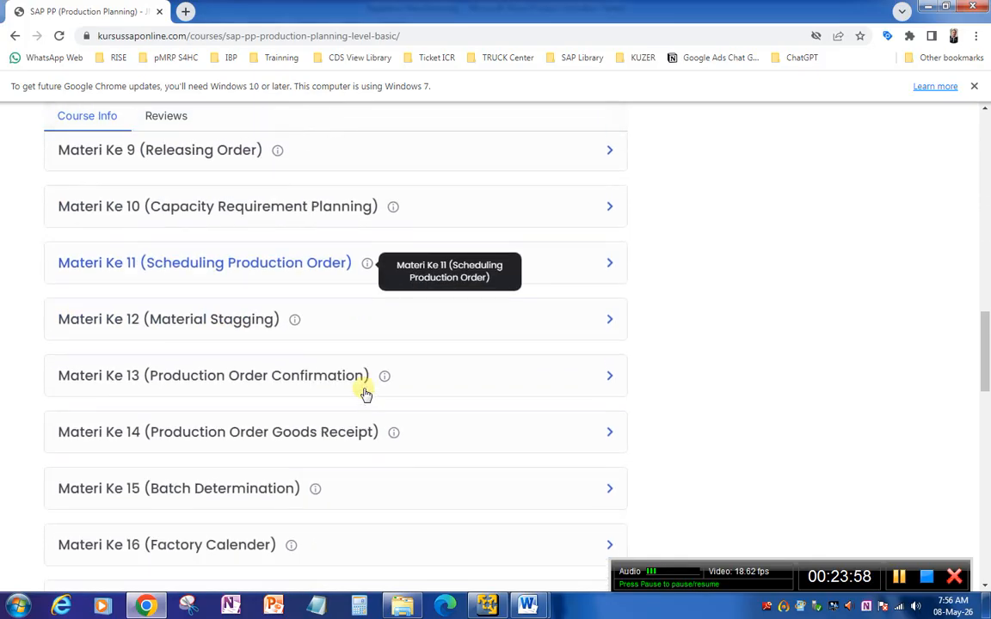
{"action": "scroll", "coordinate": [336, 421], "scroll_direction": "down", "scroll_amount": 4}
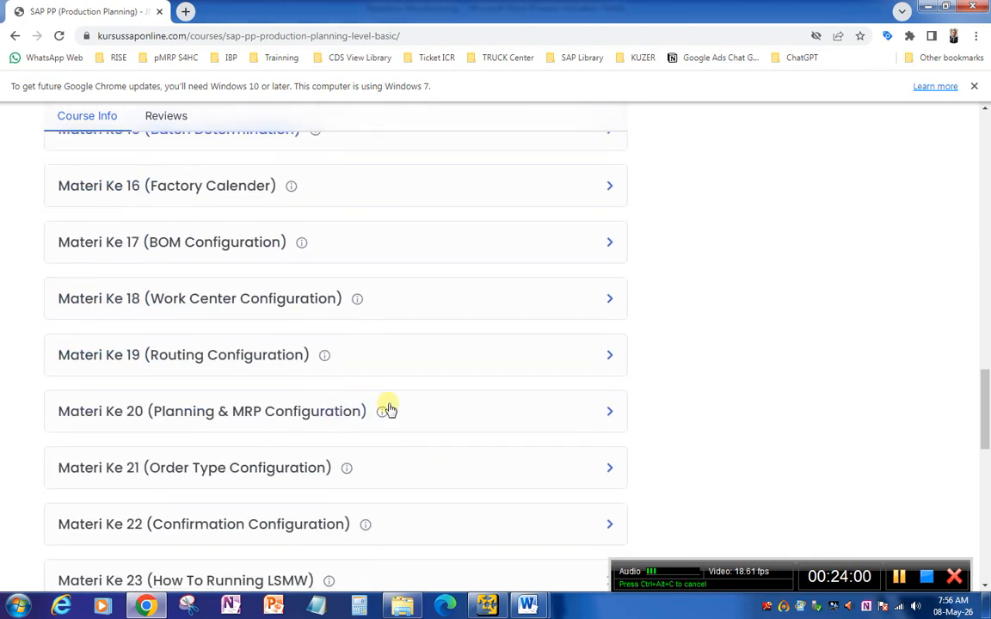
{"action": "scroll", "coordinate": [403, 420], "scroll_direction": "down", "scroll_amount": 2}
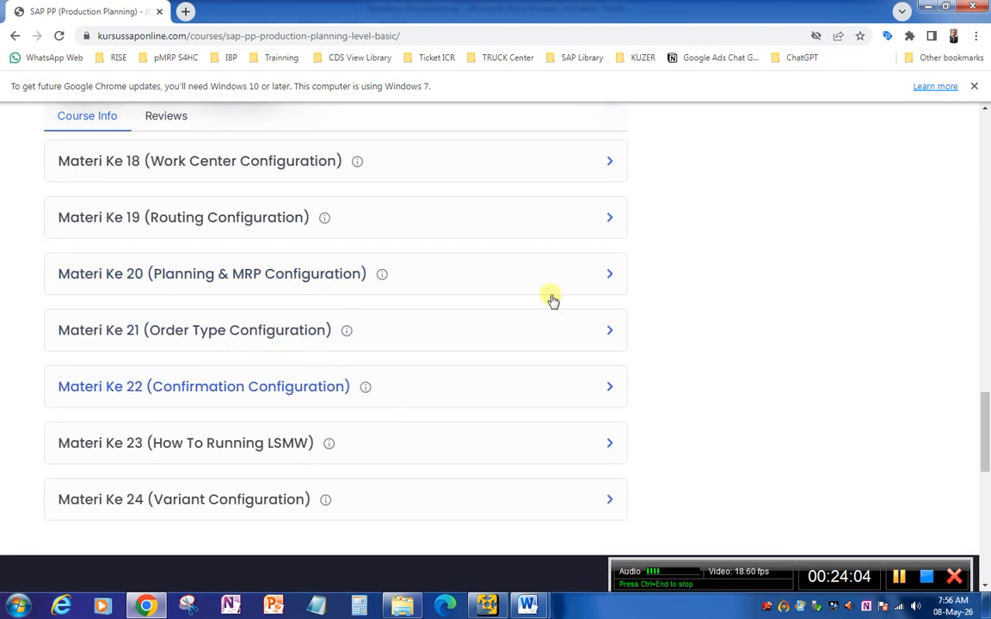
{"action": "scroll", "coordinate": [436, 215], "scroll_direction": "up", "scroll_amount": 13}
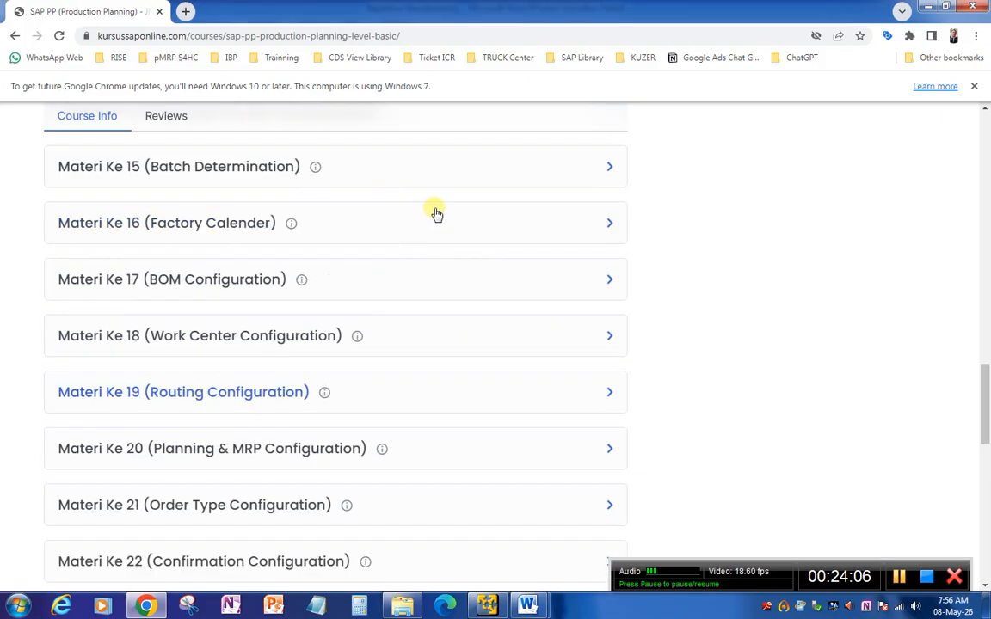
{"action": "scroll", "coordinate": [436, 244], "scroll_direction": "up", "scroll_amount": 10}
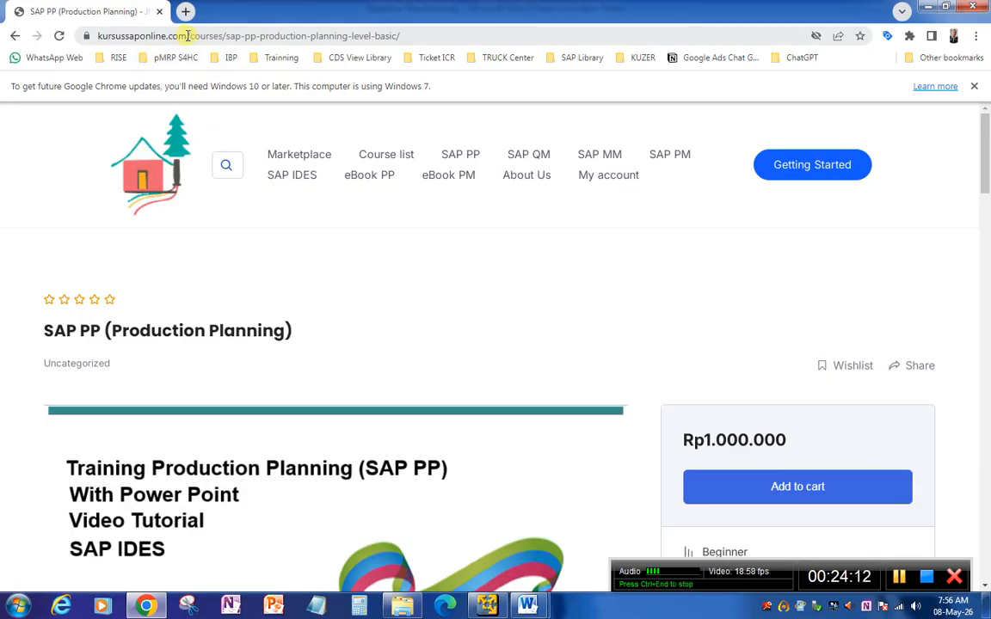
{"action": "left_click_drag", "start_coordinate": [187, 35], "coordinate": [81, 35]}
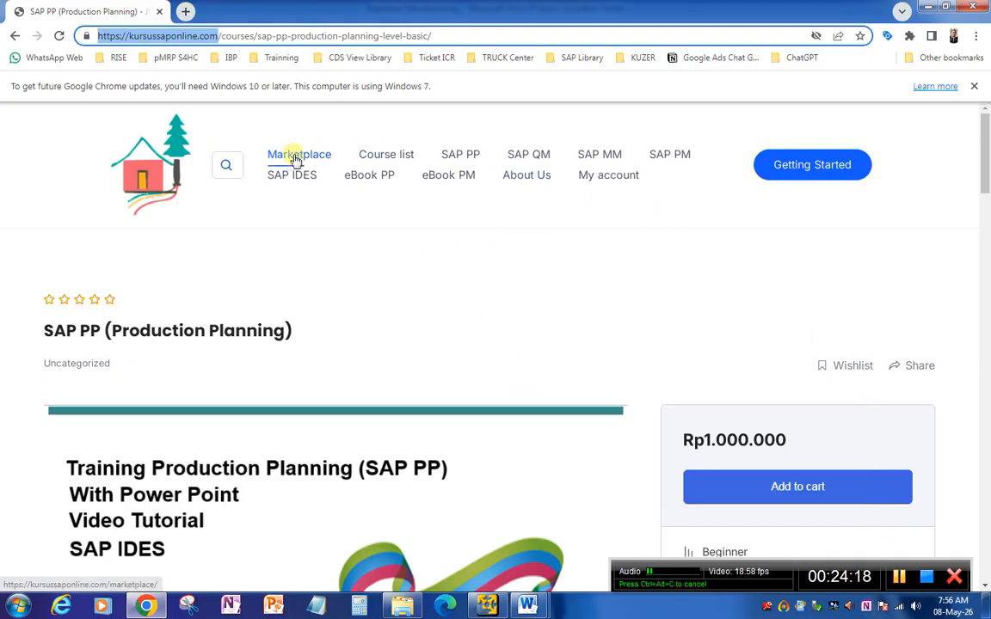
{"action": "left_click", "coordinate": [376, 161]}
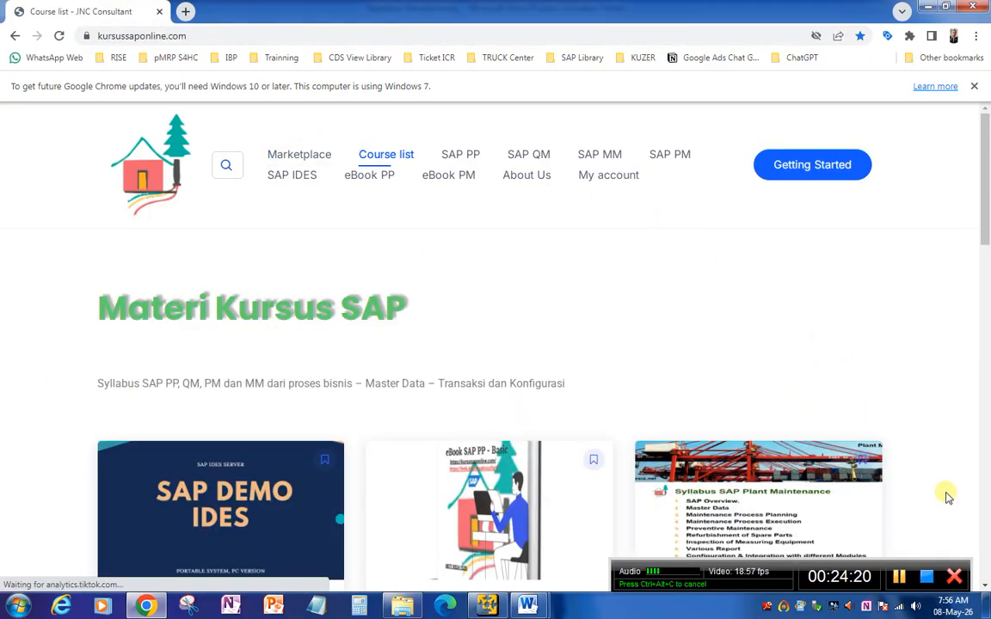